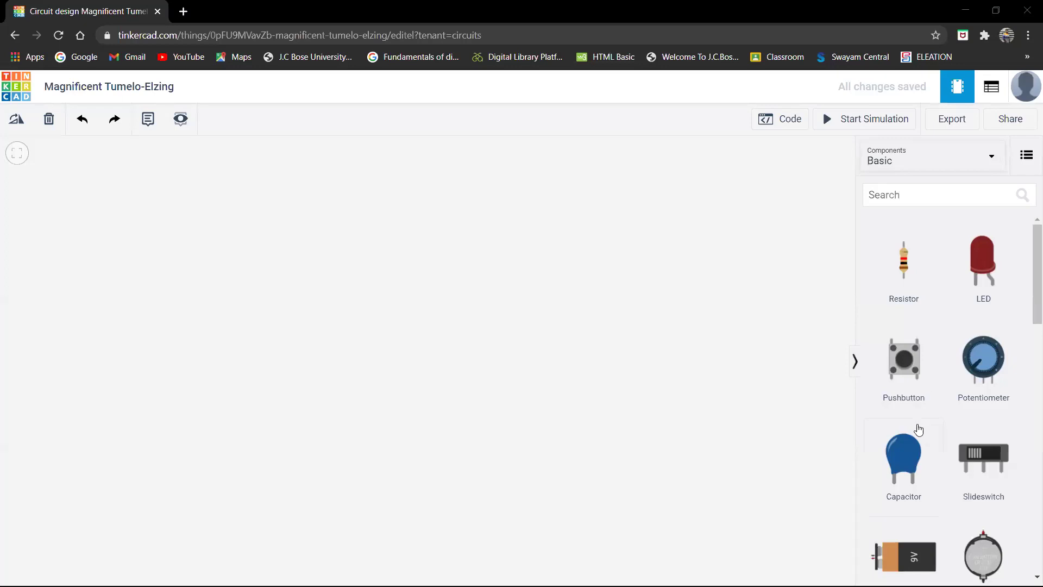
# - Find the Arduino Uno R3 in the component library and place it in the lower middle of the empty canvas
pyautogui.click(952, 195)
pyautogui.write('ARDUI')
pyautogui.moveTo(937, 270); pyautogui.dragTo(427, 396)
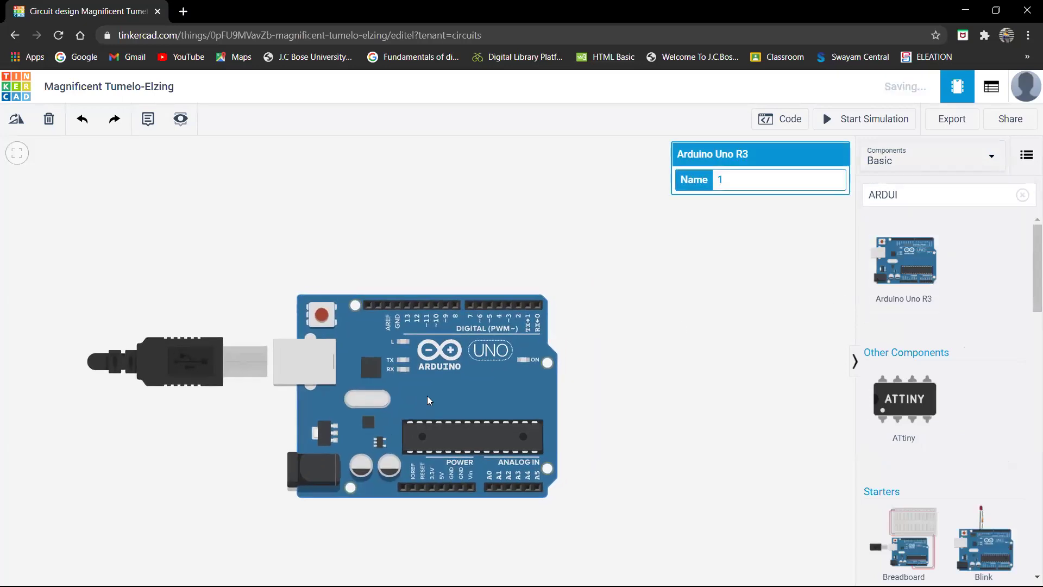
pyautogui.moveTo(431, 394); pyautogui.dragTo(431, 448)
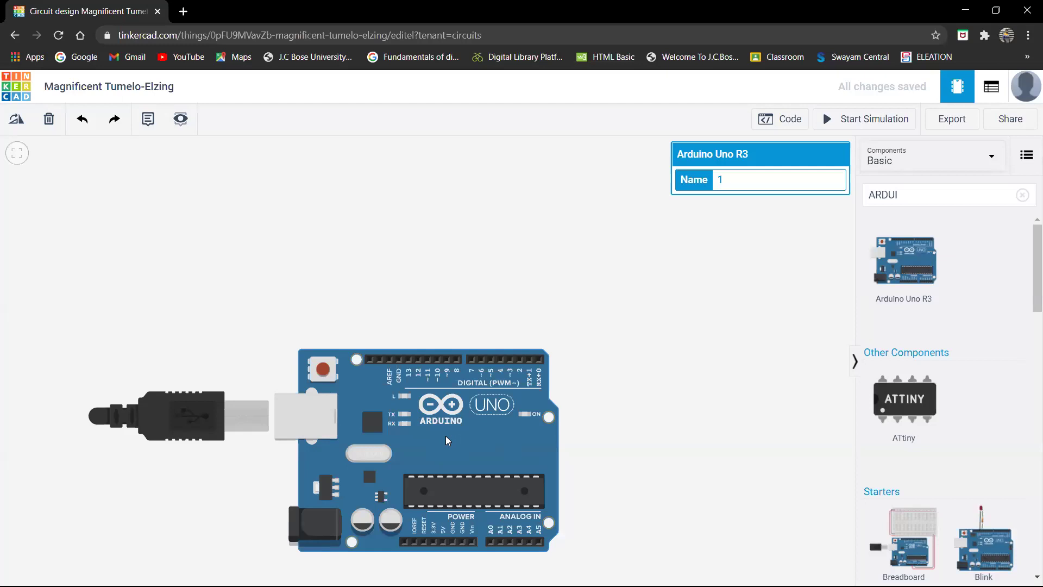
# - Search the components for "BREAD" and place a Breadboard Small directly above the Arduino
pyautogui.click(909, 195)
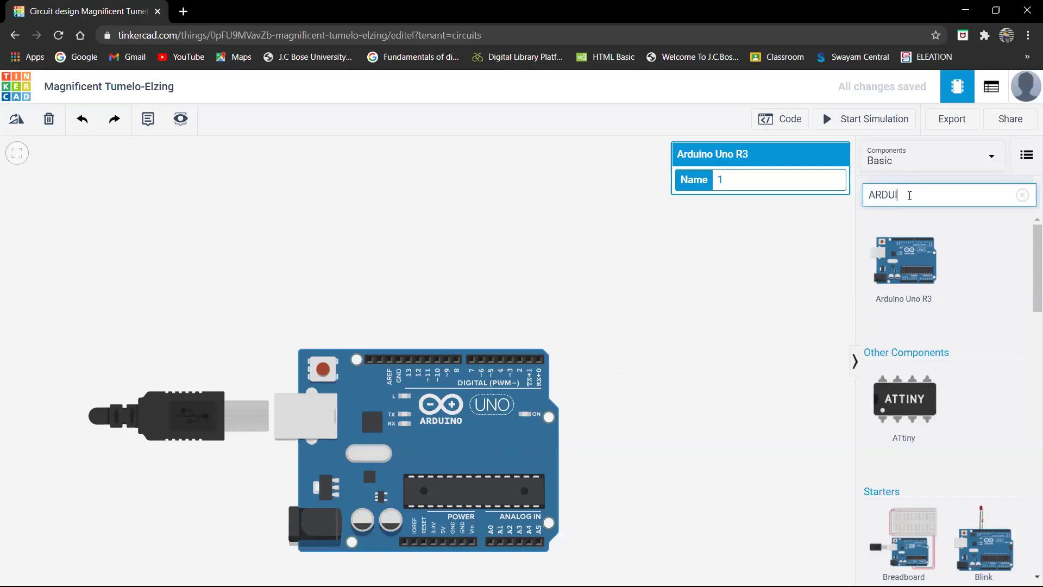
pyautogui.hotkey('ctrl', 'a')
pyautogui.press('BackSpace')
pyautogui.write('B')
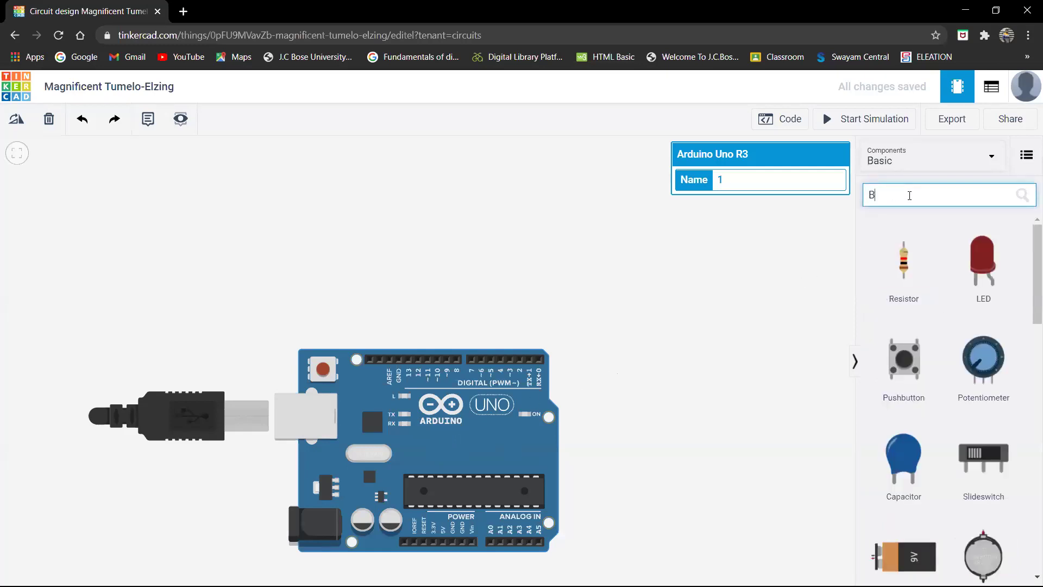
pyautogui.write('READ')
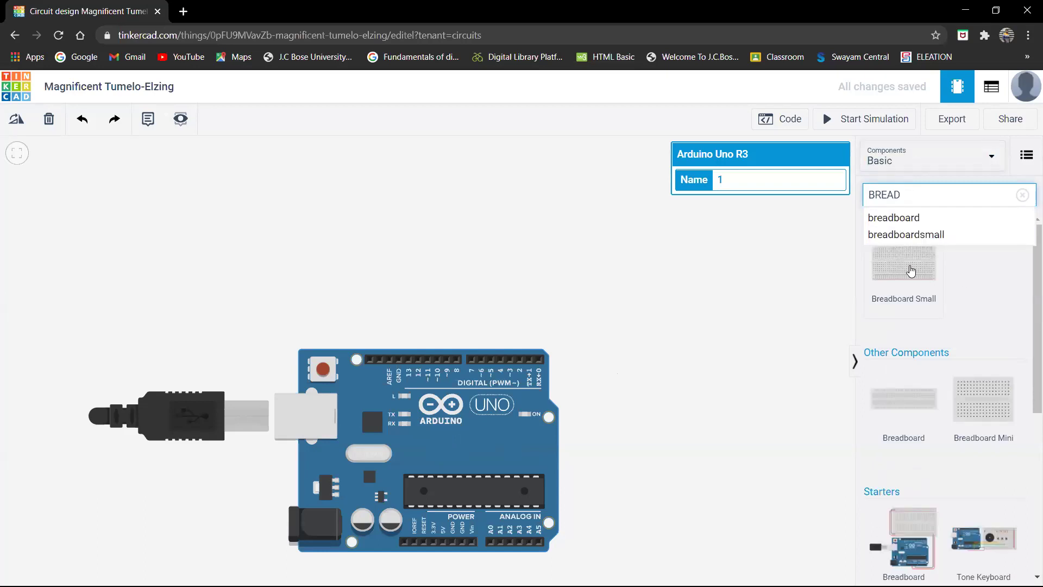
pyautogui.moveTo(668, 277); pyautogui.dragTo(459, 246)
pyautogui.click(772, 292)
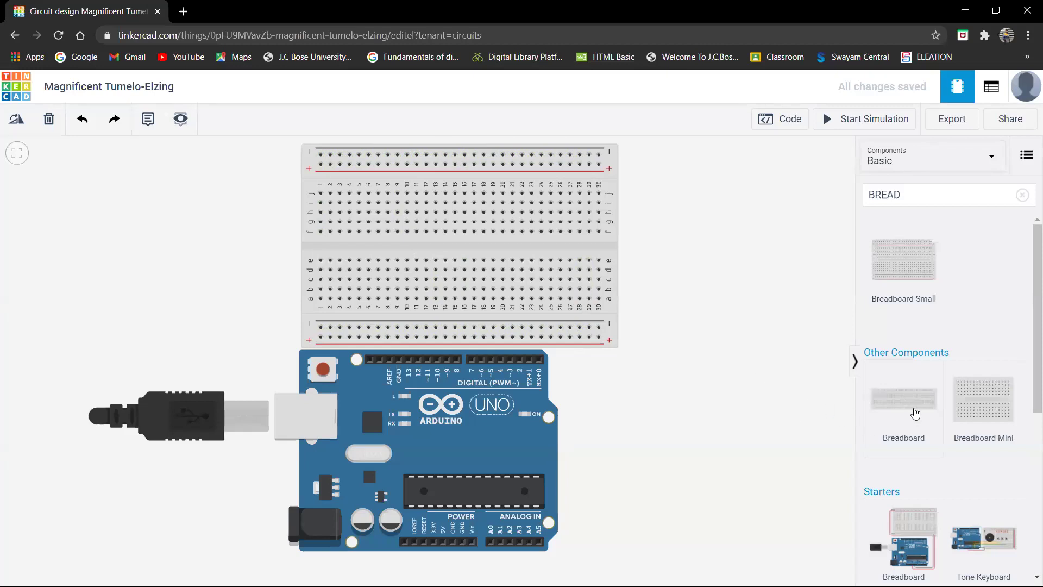
pyautogui.moveTo(913, 414); pyautogui.dragTo(746, 365)
pyautogui.click(527, 270)
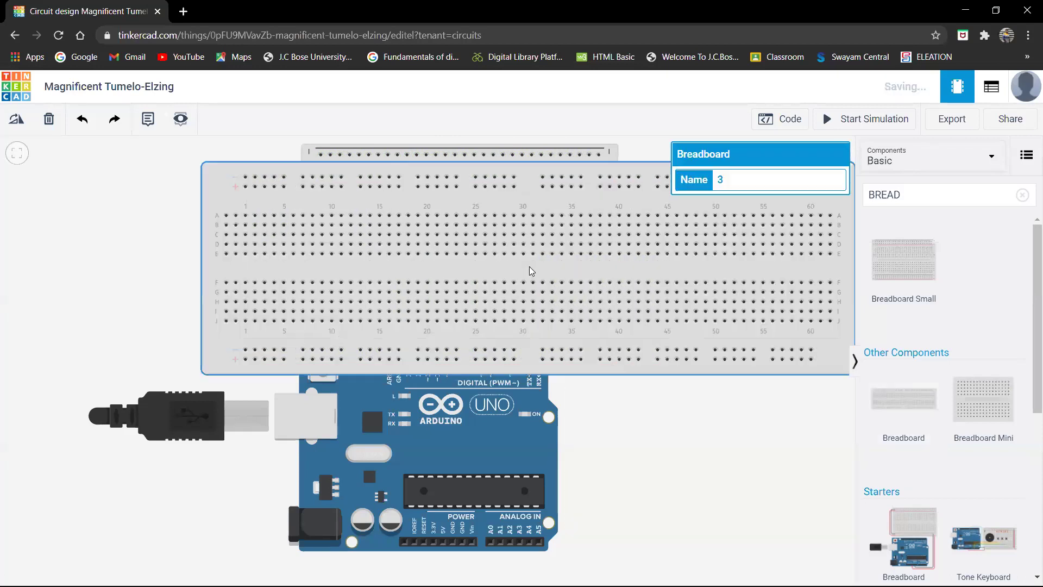
pyautogui.click(674, 454)
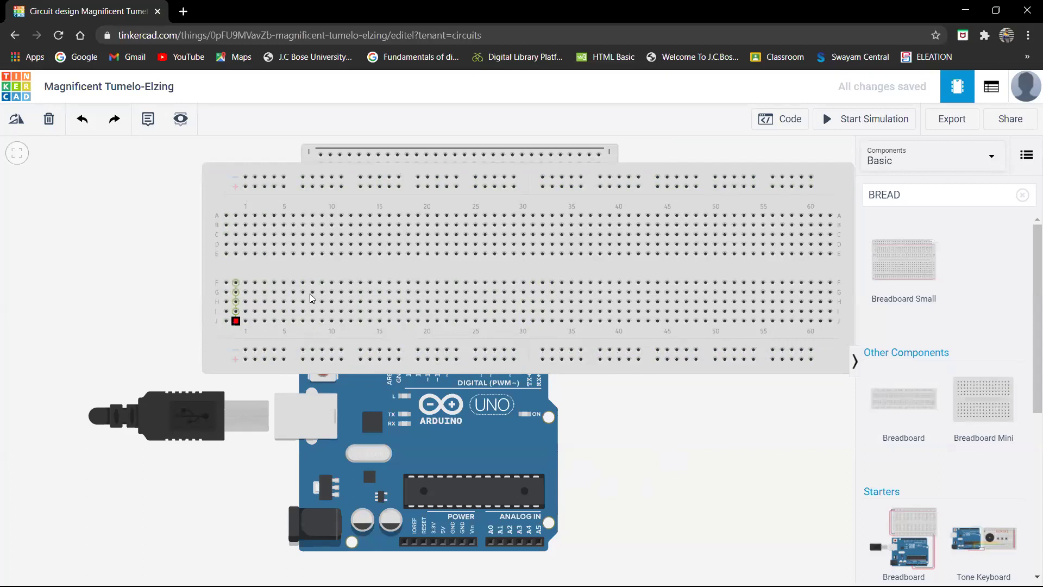
pyautogui.click(396, 276)
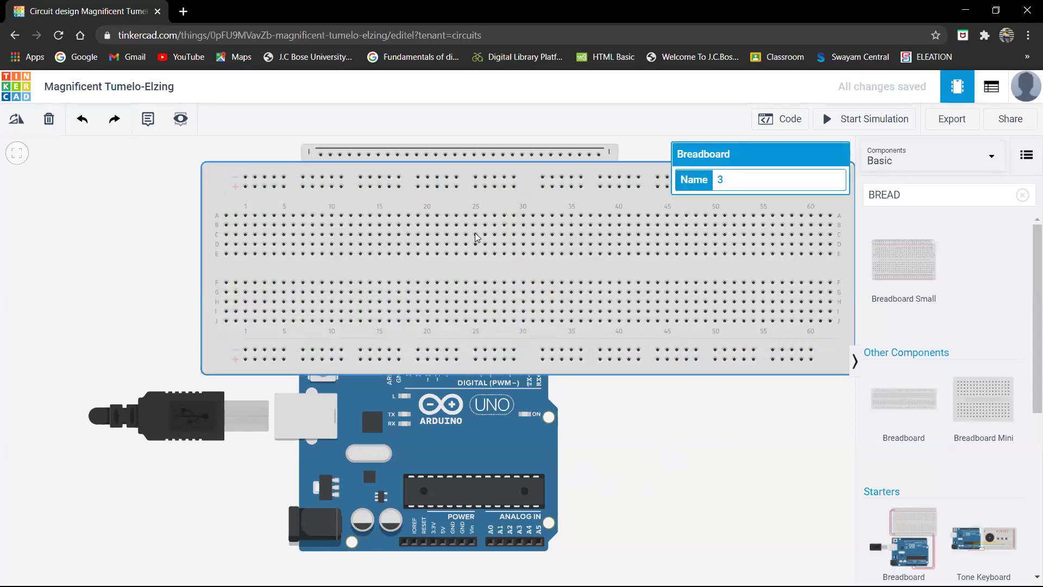
pyautogui.click(48, 118)
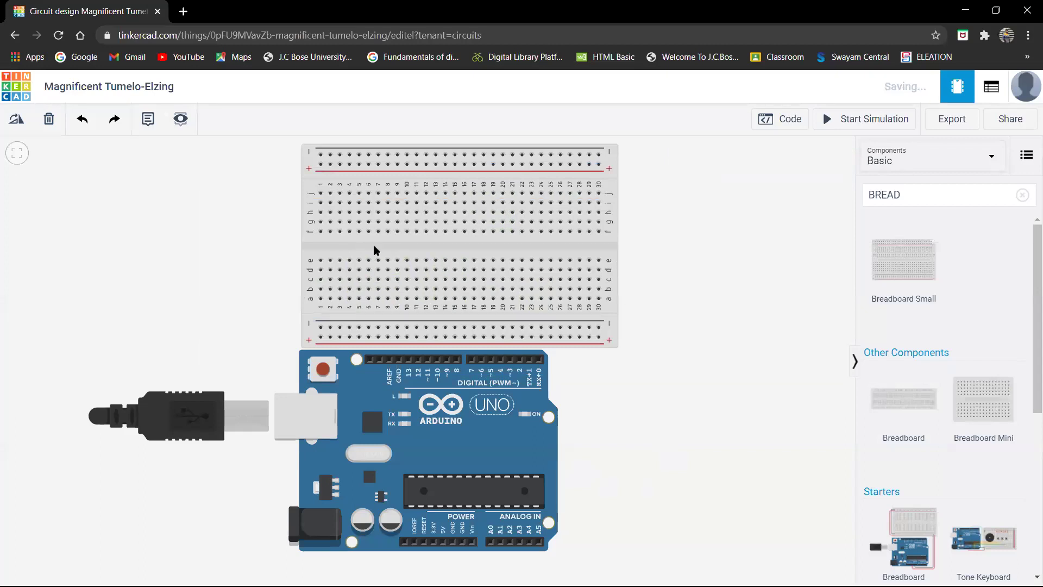
# - Spread the parts apart by moving the small breadboard to the left and the Arduino to the lower right
pyautogui.moveTo(400, 244); pyautogui.dragTo(134, 291)
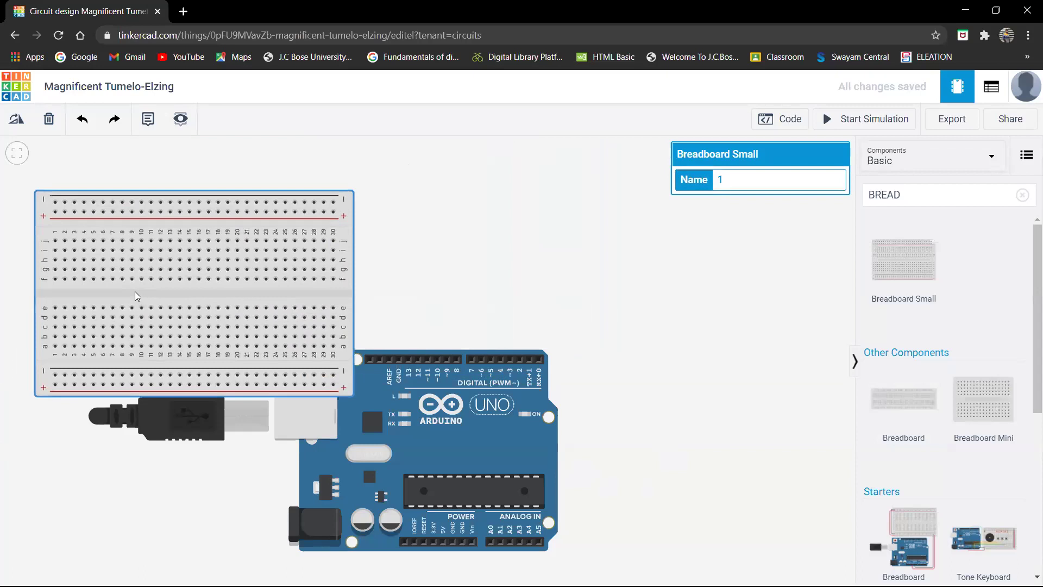
pyautogui.moveTo(400, 422); pyautogui.dragTo(518, 466)
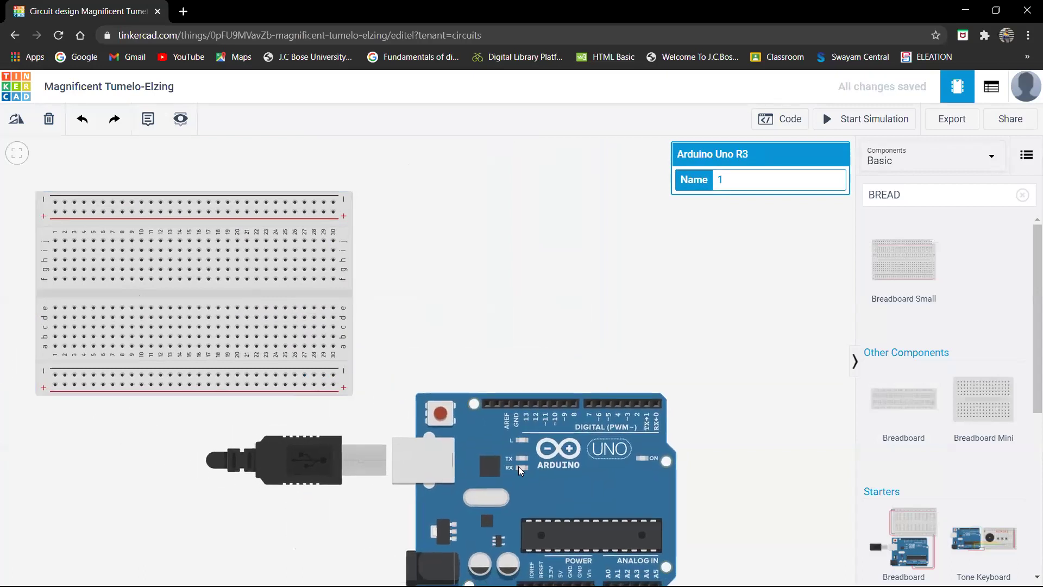
# - Search the components for "SERVO" and place three blue Micro Servos in a row above the Arduino
pyautogui.click(936, 197)
pyautogui.press('BackSpace')
pyautogui.press('BackSpace')
pyautogui.press('BackSpace')
pyautogui.press('BackSpace')
pyautogui.press('BackSpace')
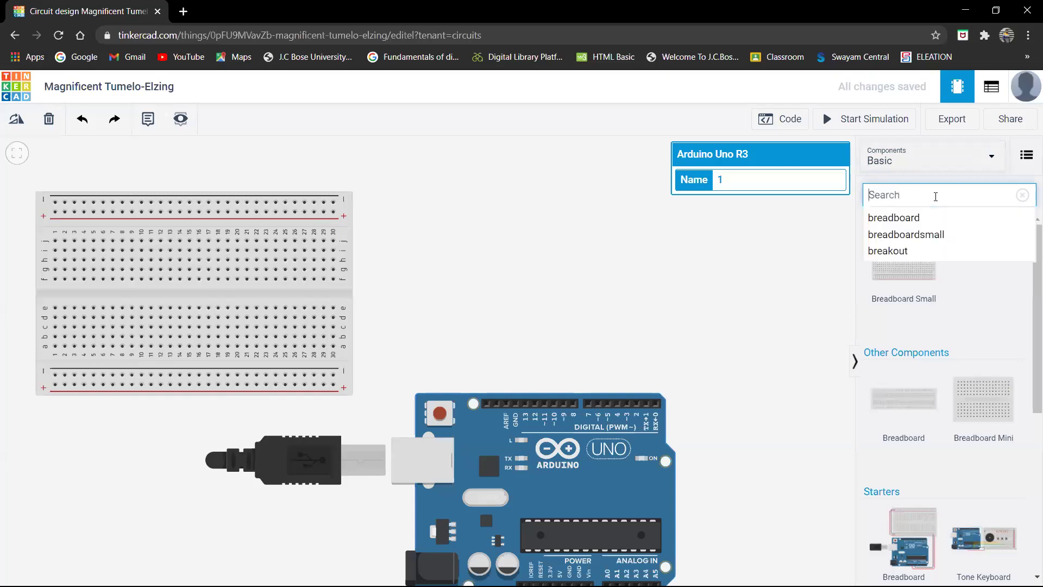
pyautogui.write('SERVO')
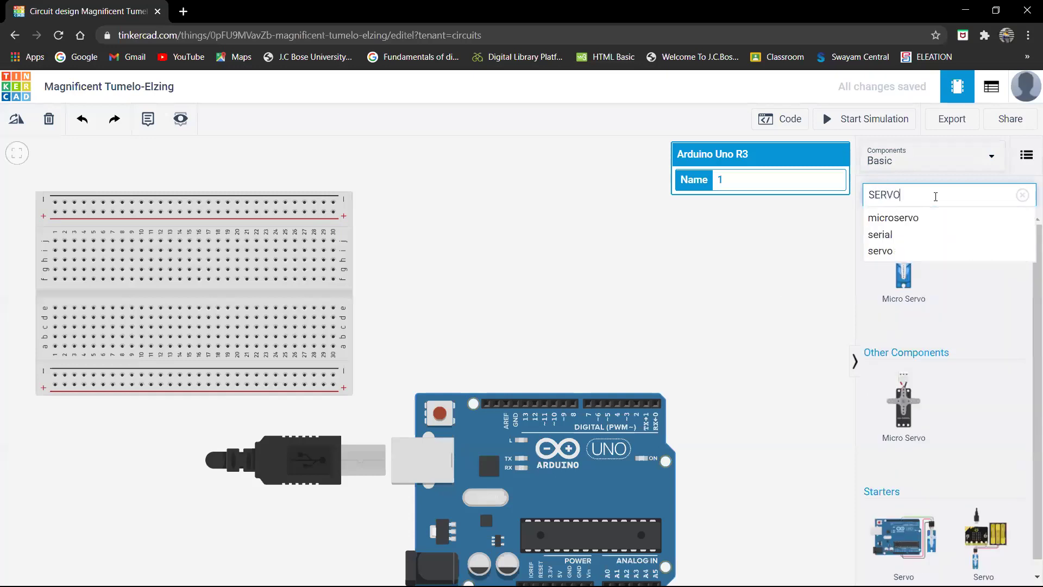
pyautogui.moveTo(903, 280); pyautogui.dragTo(543, 170)
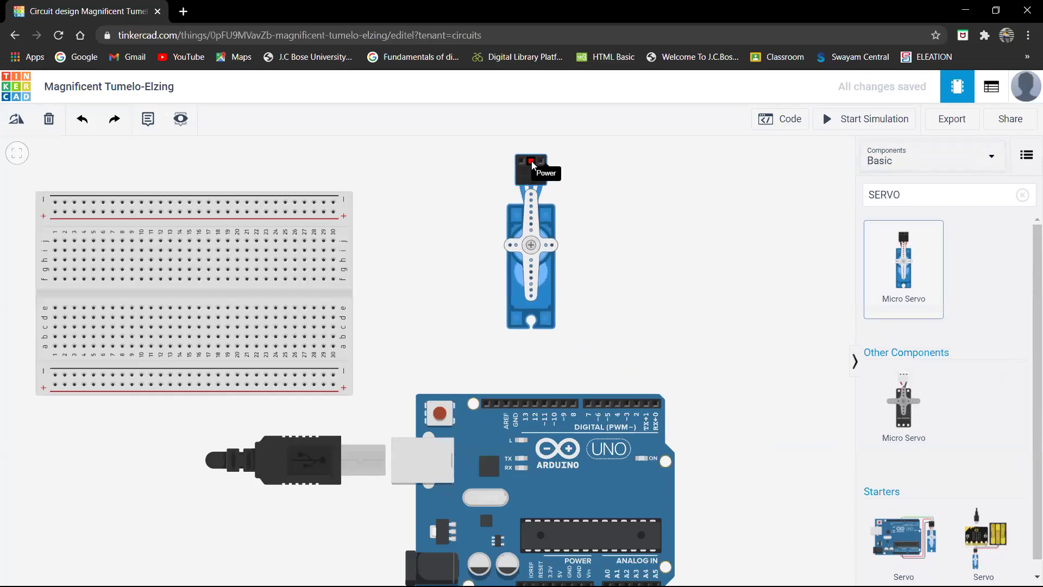
pyautogui.click(904, 273)
pyautogui.moveTo(904, 273); pyautogui.dragTo(605, 165)
pyautogui.moveTo(899, 266); pyautogui.dragTo(677, 166)
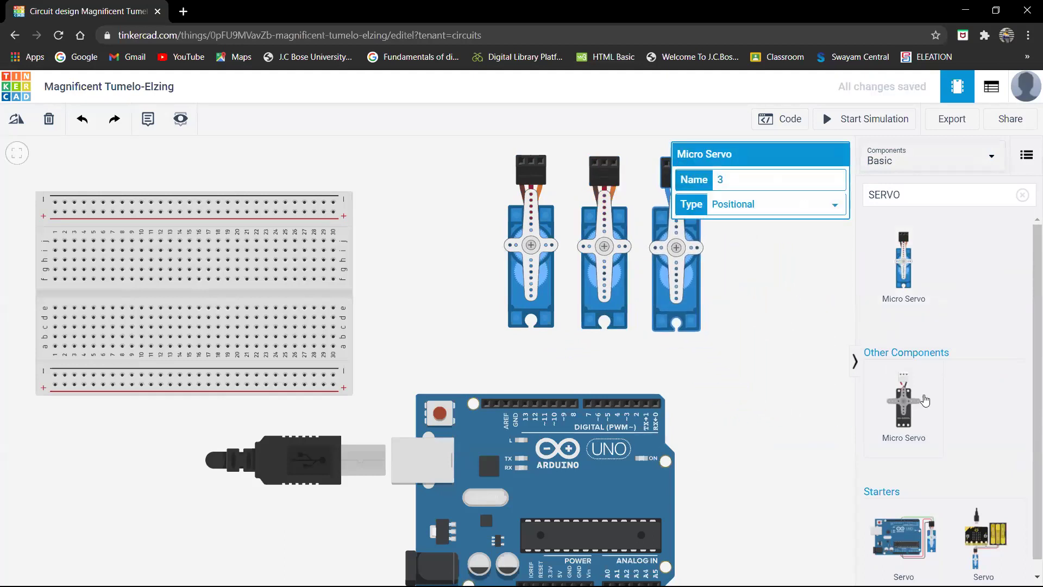
# - Add three black SM-S2309S Micro Servos to the right of the blue servos
pyautogui.moveTo(915, 403); pyautogui.dragTo(770, 168)
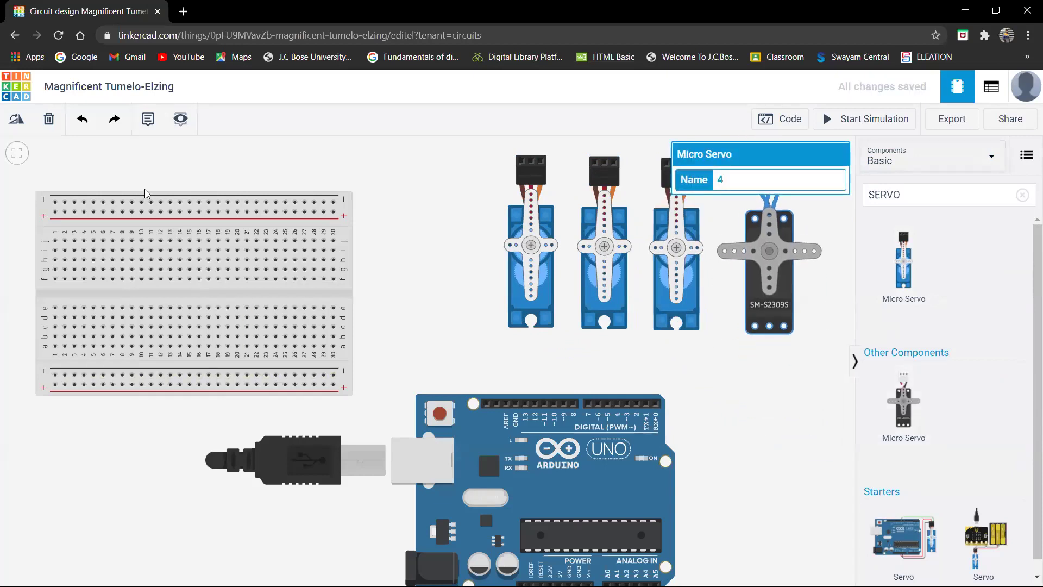
pyautogui.click(16, 153)
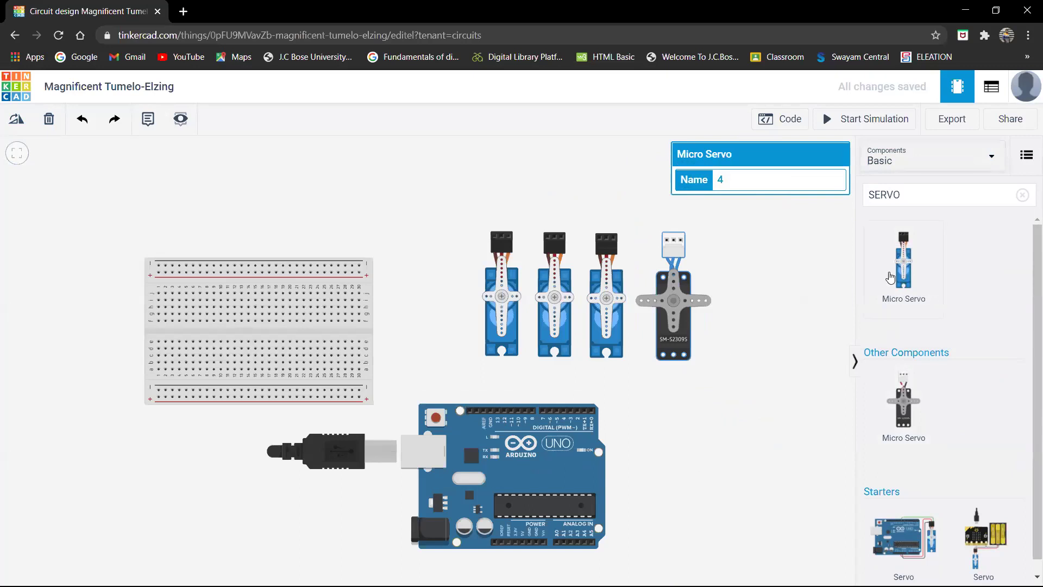
pyautogui.moveTo(896, 432); pyautogui.dragTo(758, 241)
pyautogui.moveTo(884, 397); pyautogui.dragTo(816, 314)
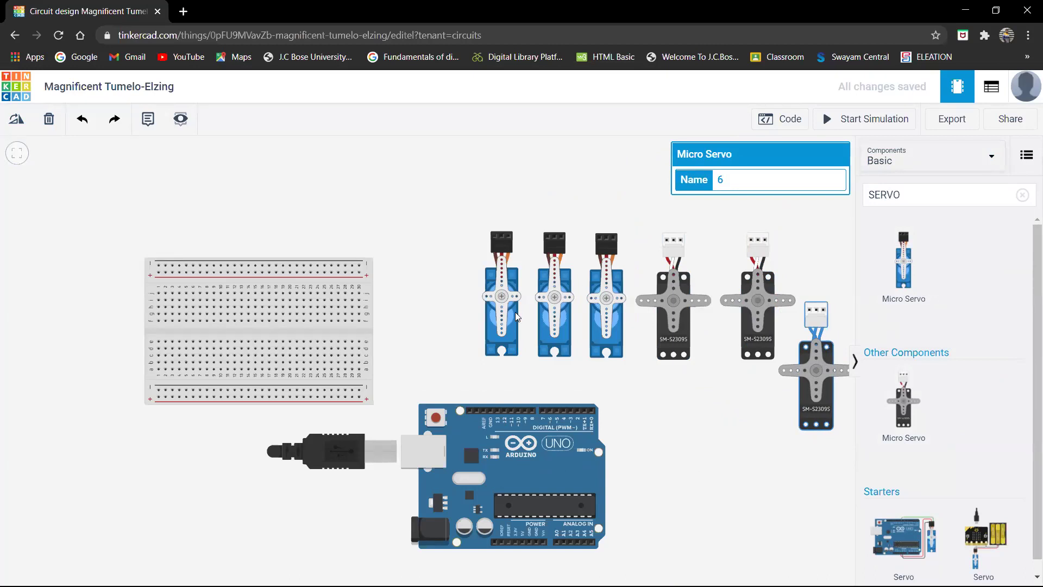
# - Move the three blue Micro Servos up and to the left into an aligned row above the Arduino
pyautogui.click(506, 318)
pyautogui.moveTo(486, 297); pyautogui.dragTo(409, 274)
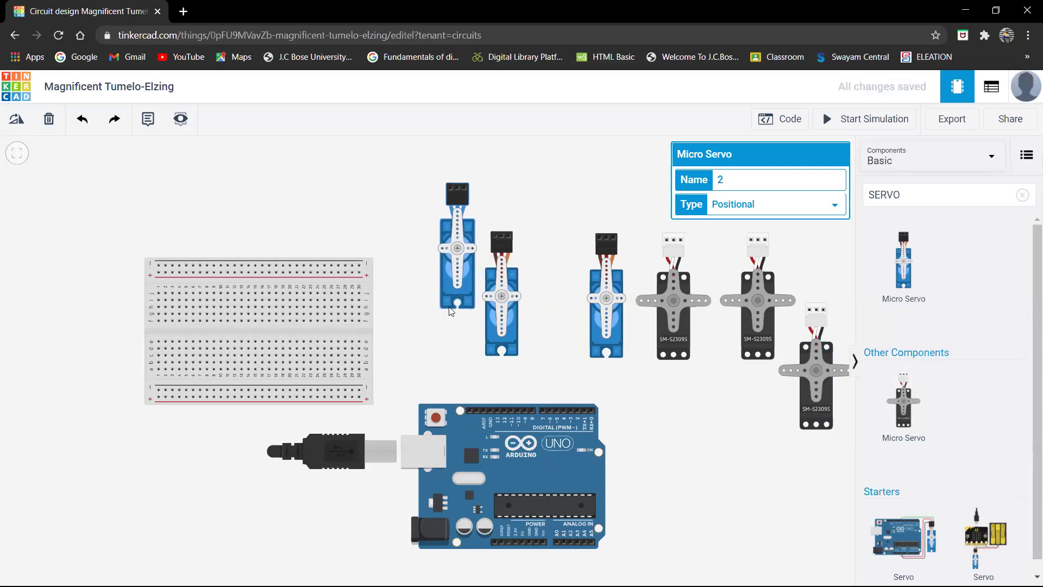
pyautogui.click(500, 307)
pyautogui.moveTo(500, 307); pyautogui.dragTo(508, 262)
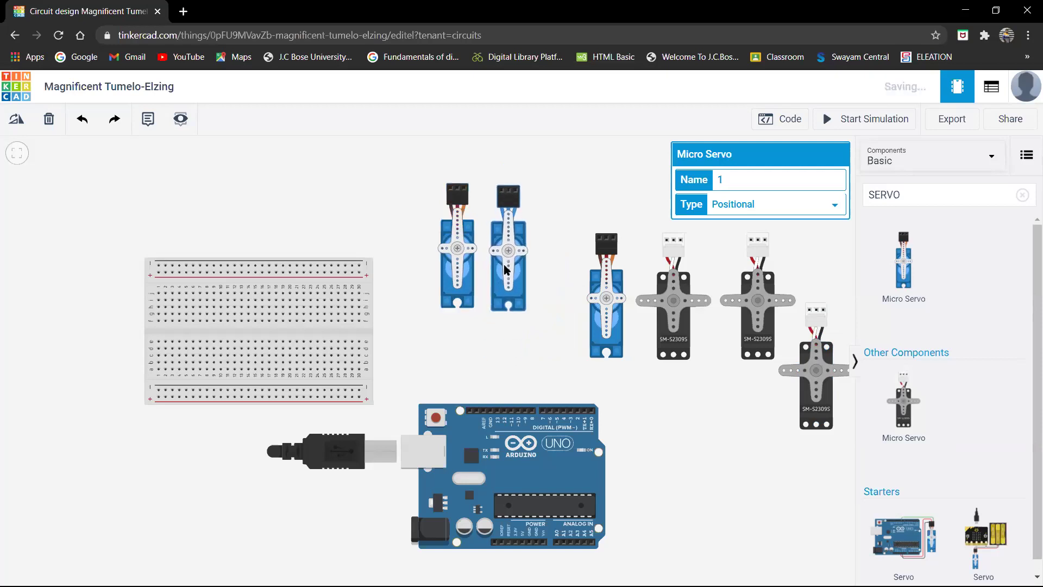
pyautogui.moveTo(598, 285); pyautogui.dragTo(560, 237)
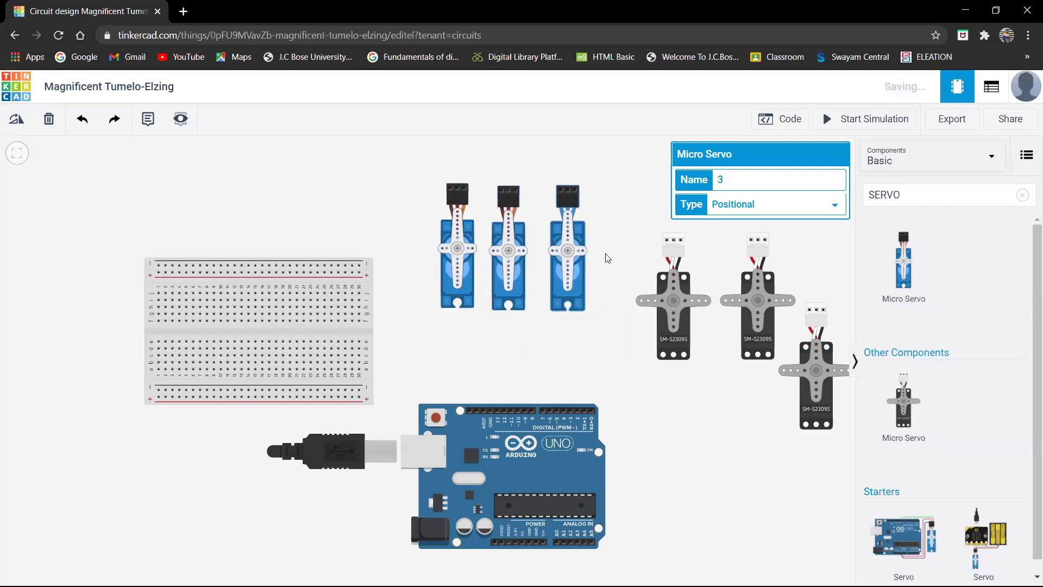
# - Line up the three black SM-S2309S servos in the same row beside the blue servos with even spacing
pyautogui.moveTo(630, 266); pyautogui.dragTo(628, 268)
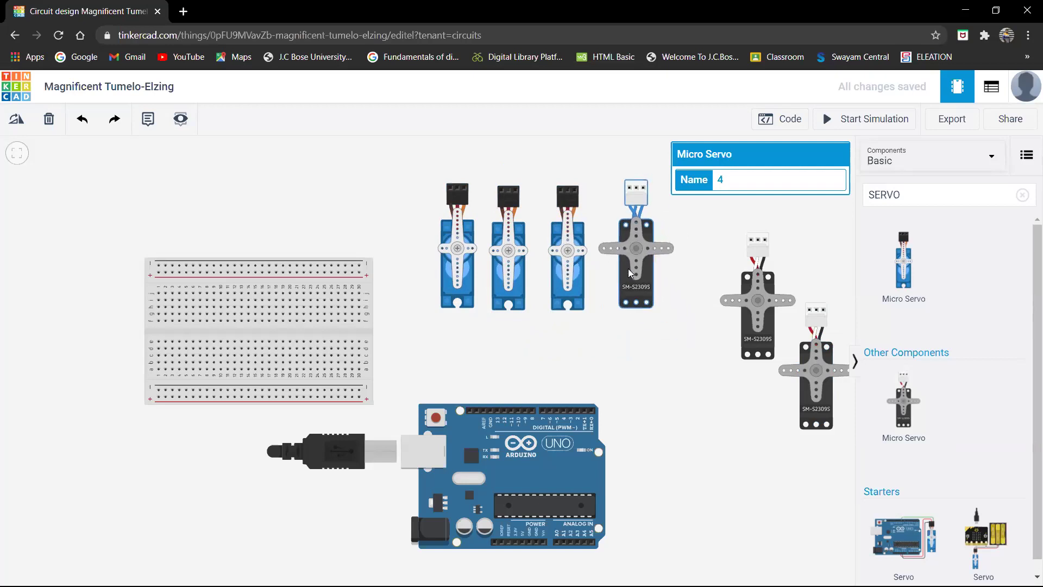
pyautogui.click(752, 321)
pyautogui.moveTo(753, 324); pyautogui.dragTo(725, 285)
pyautogui.moveTo(814, 373); pyautogui.dragTo(799, 254)
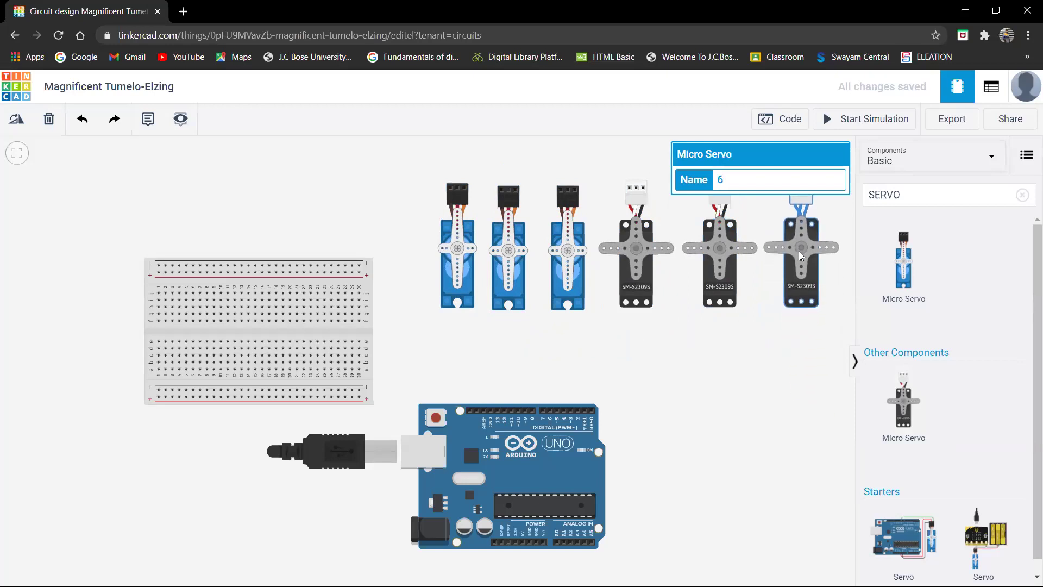
pyautogui.click(768, 317)
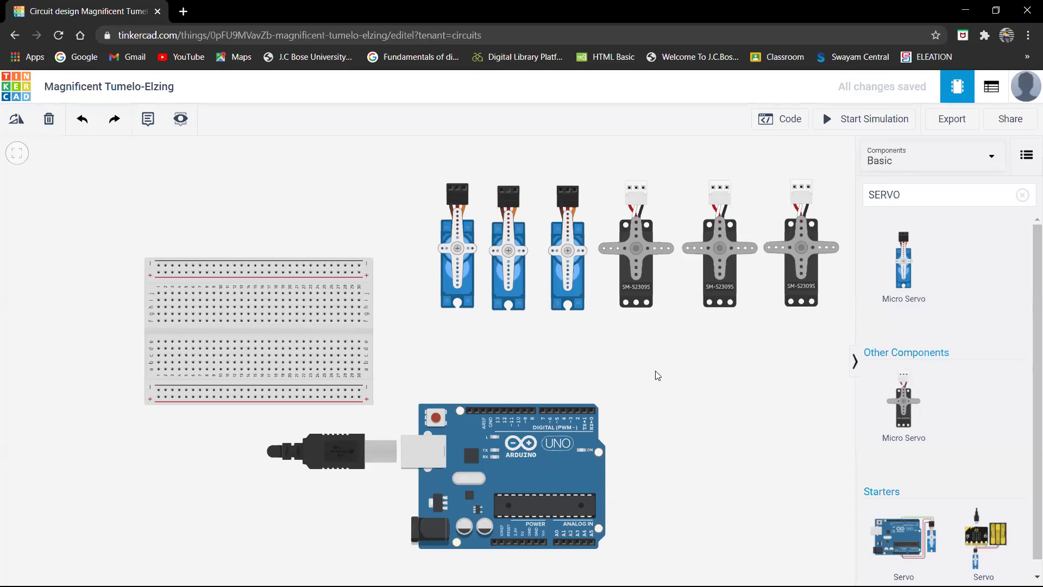
pyautogui.click(21, 156)
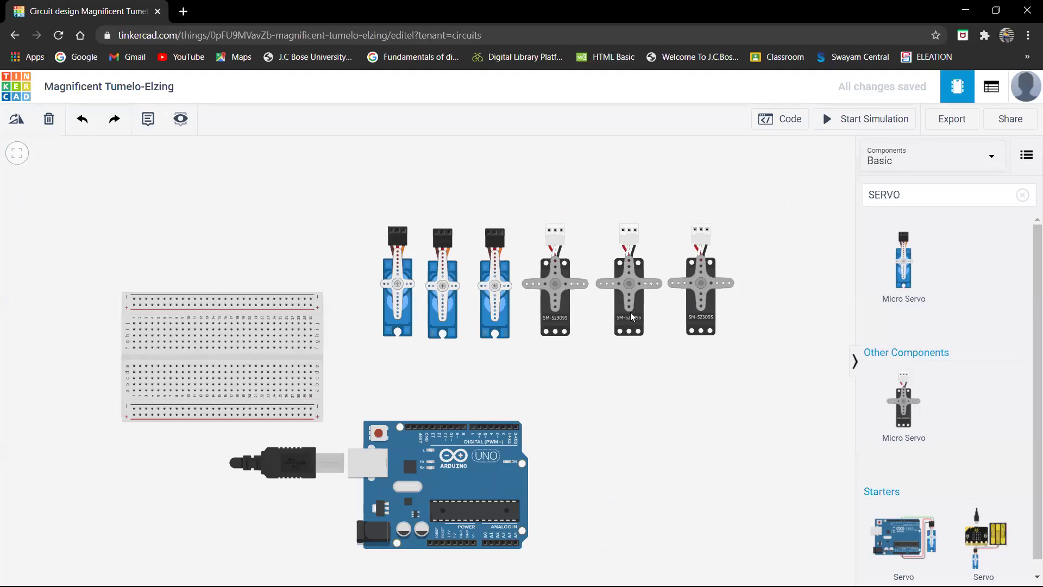
pyautogui.moveTo(632, 319); pyautogui.dragTo(626, 316)
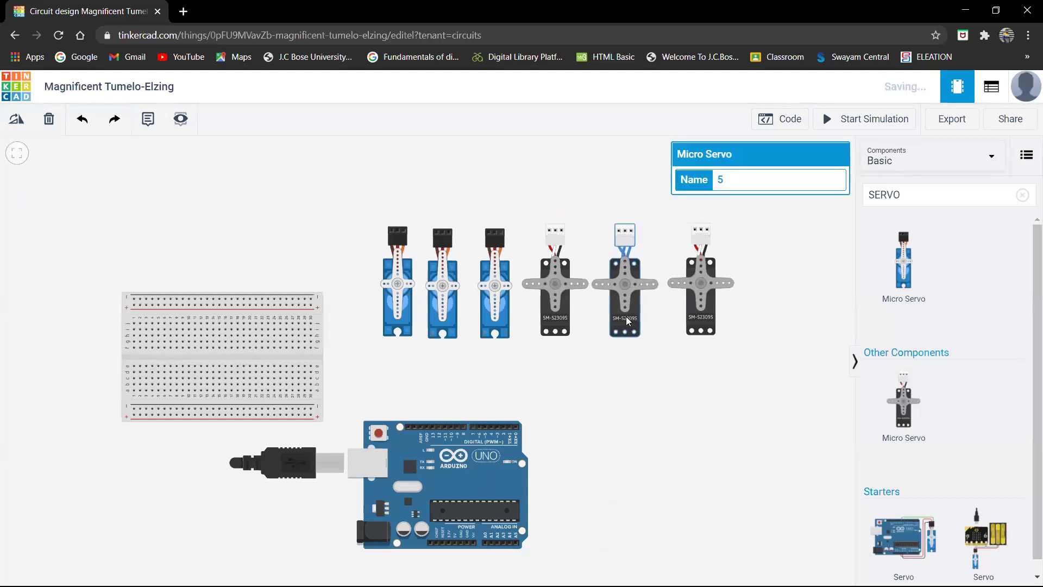
pyautogui.moveTo(703, 312); pyautogui.dragTo(698, 311)
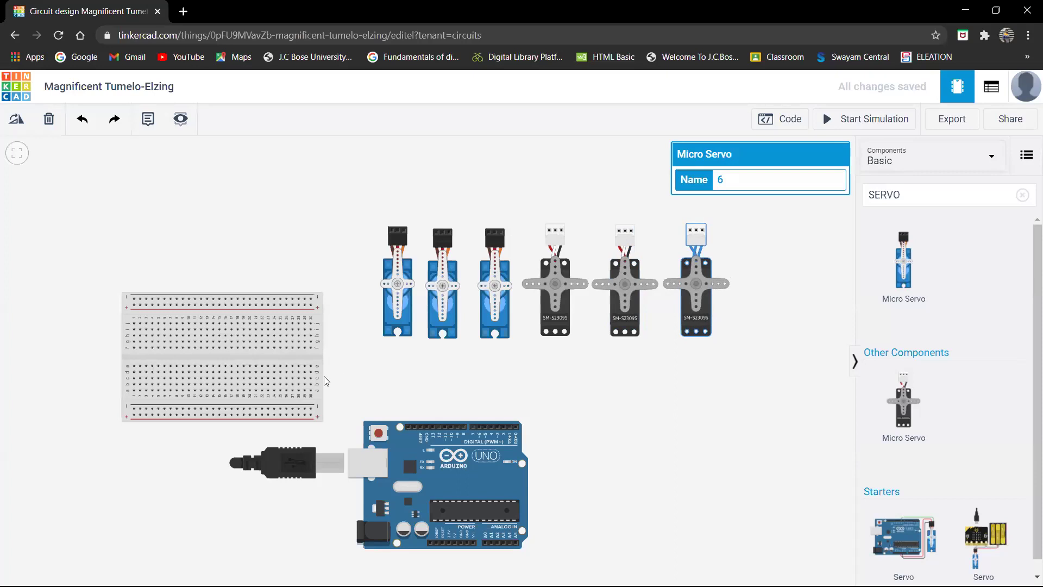
# - Wire the Arduino's 5V pin to breadboard hole a8, routing the wire beneath the Arduino and around its USB plug
pyautogui.click(455, 541)
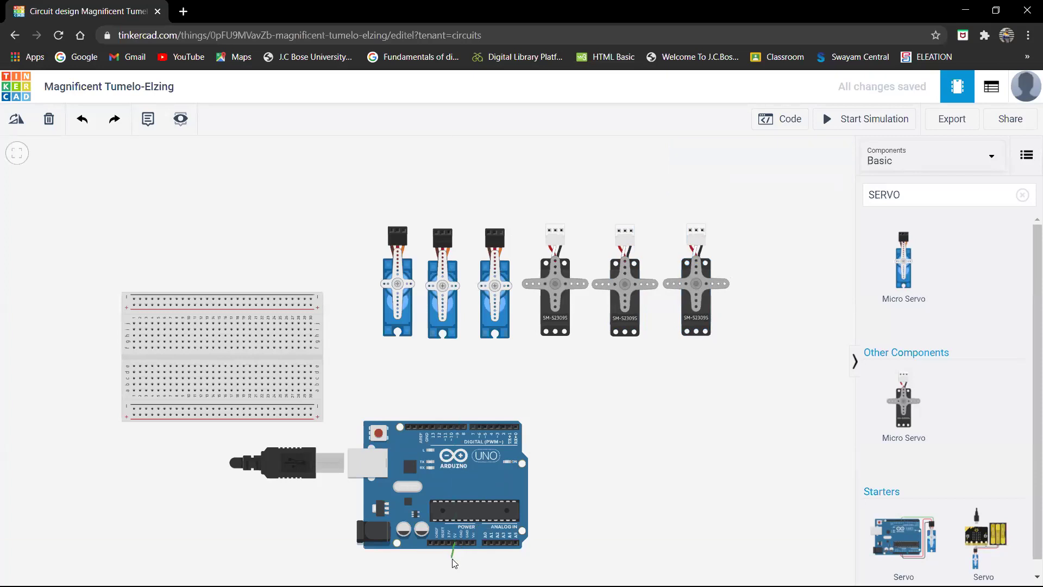
pyautogui.click(455, 565)
pyautogui.click(170, 563)
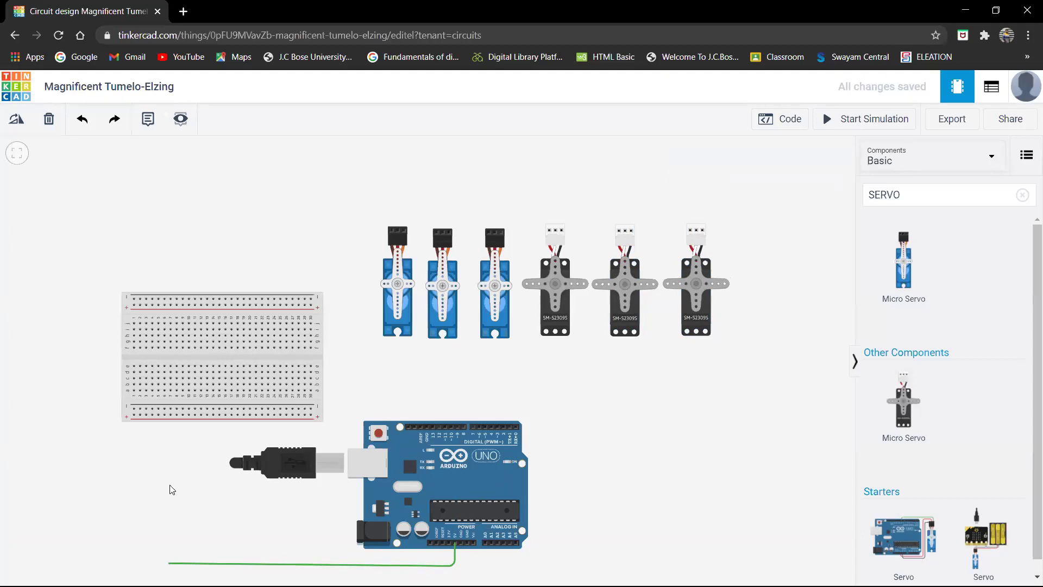
pyautogui.click(176, 390)
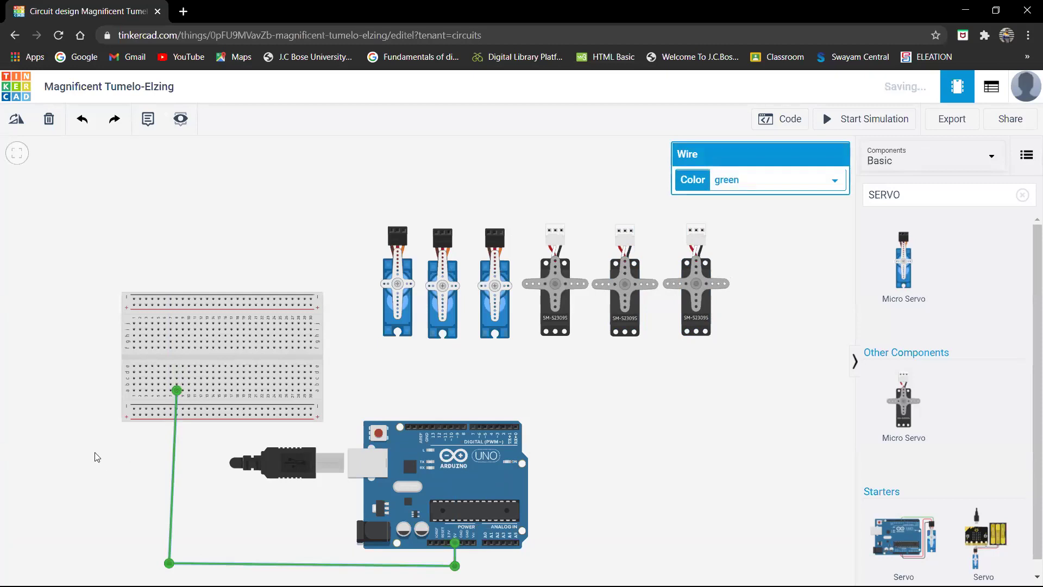
# - Change the color of the wire between the Arduino's 5V pin and the breadboard to red
pyautogui.scroll(5, 97, 457)
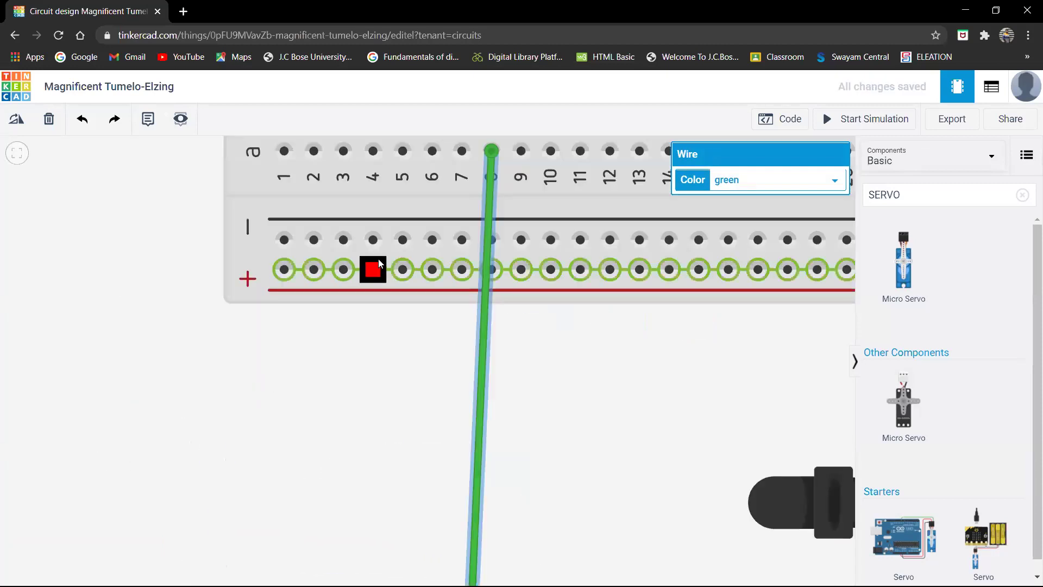
pyautogui.scroll(-4, 371, 337)
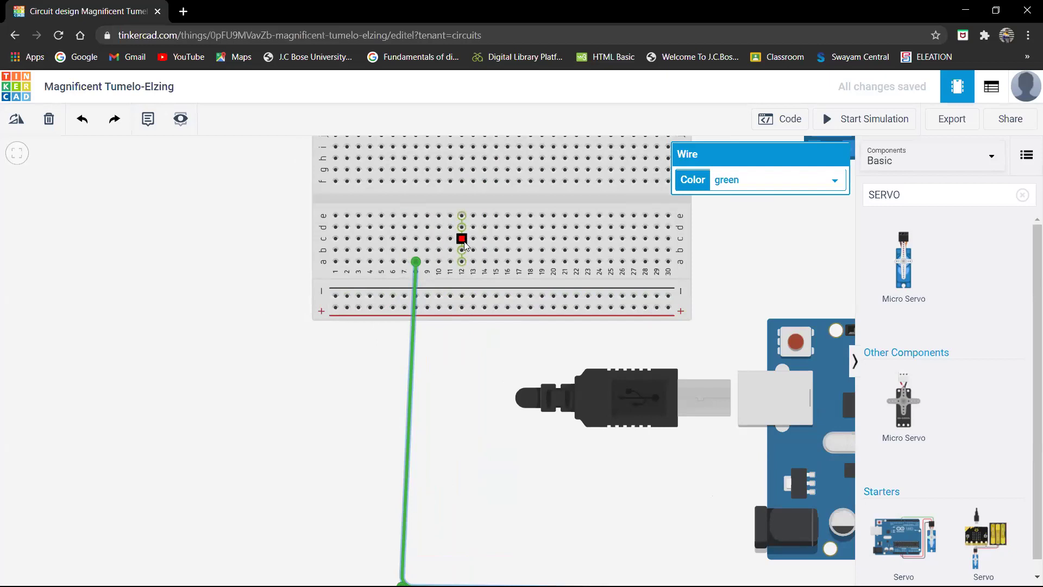
pyautogui.click(17, 155)
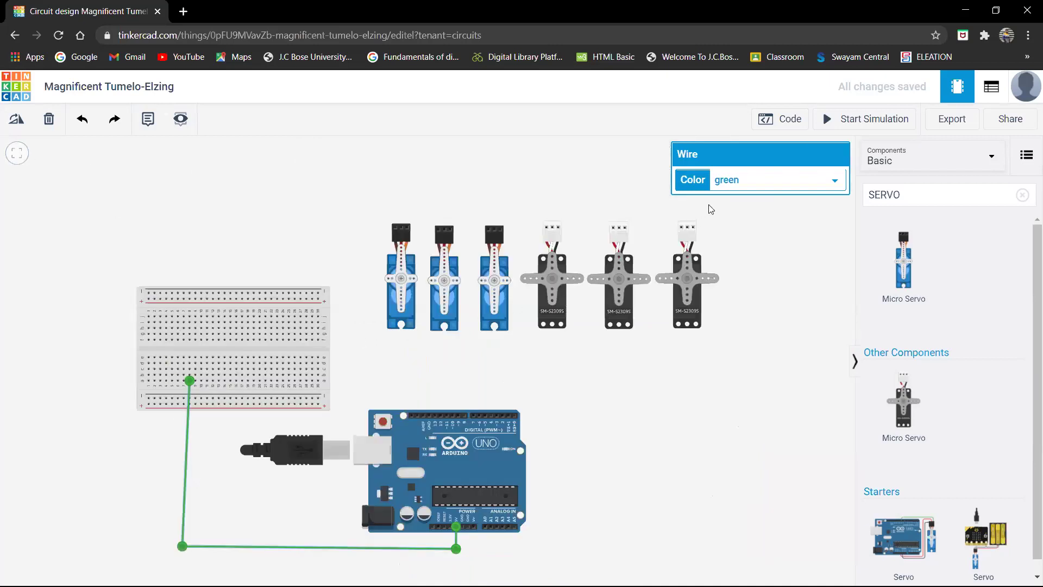
pyautogui.click(769, 183)
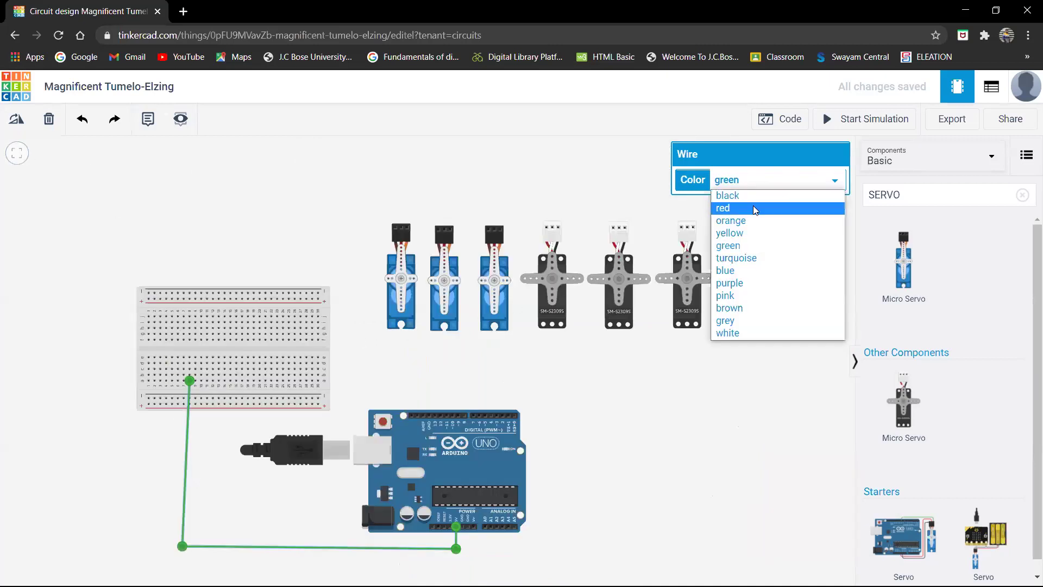
pyautogui.click(753, 206)
pyautogui.click(653, 423)
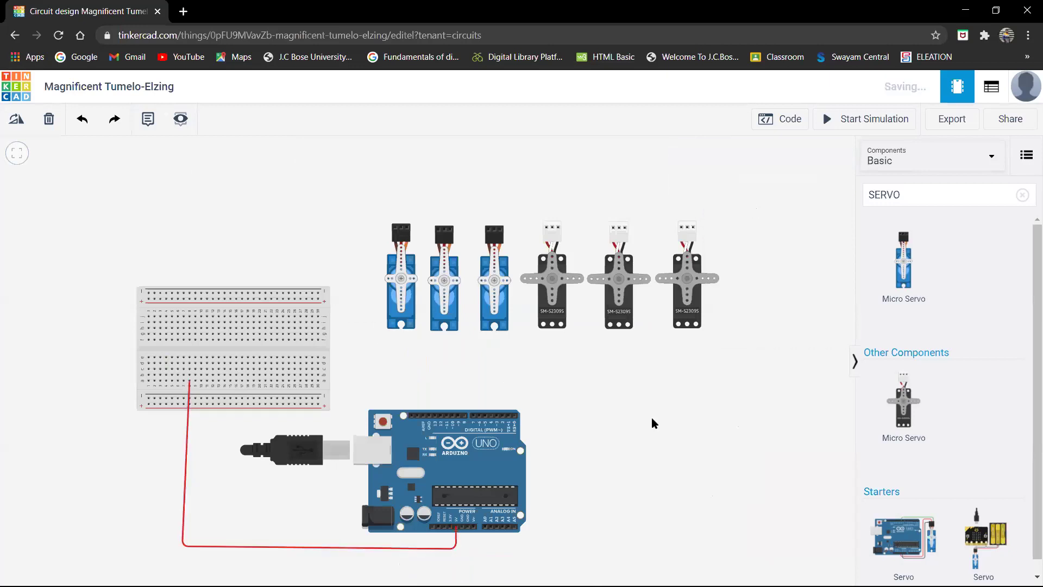
# - Wire the Arduino's GND pin beneath the board and up to breadboard hole a15, and color the wire black
pyautogui.click(462, 526)
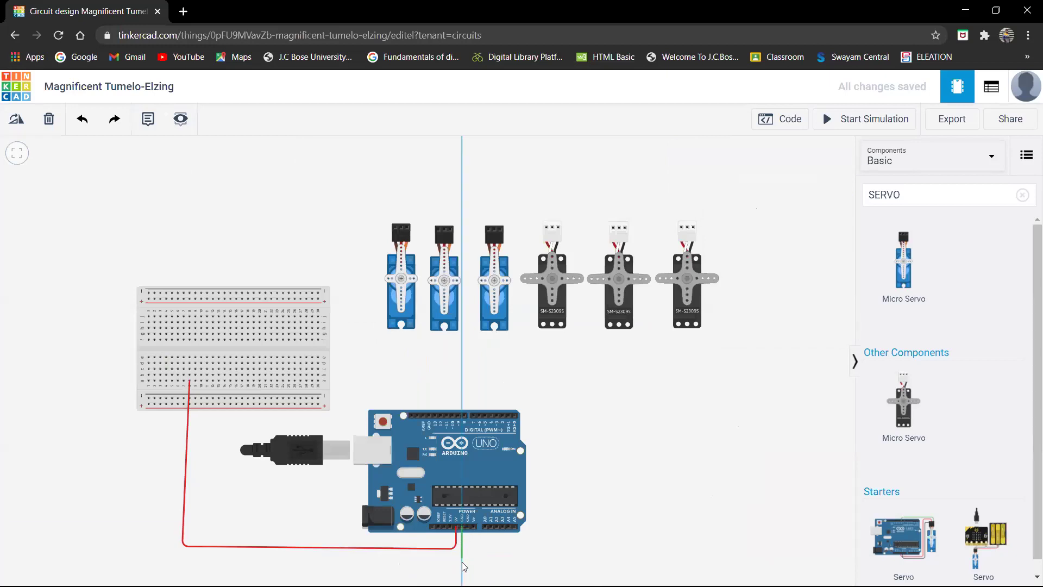
pyautogui.click(462, 558)
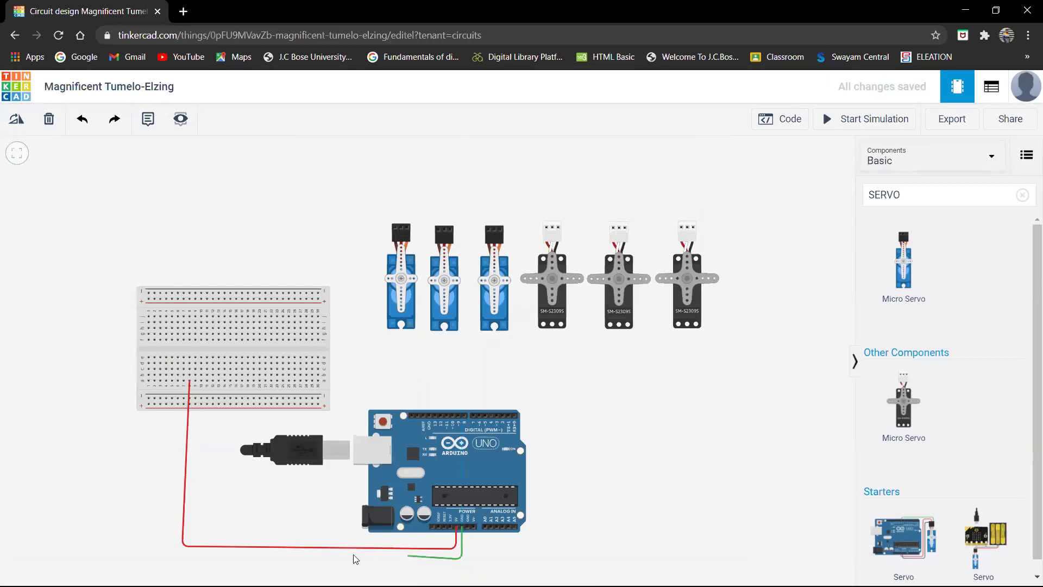
pyautogui.click(232, 558)
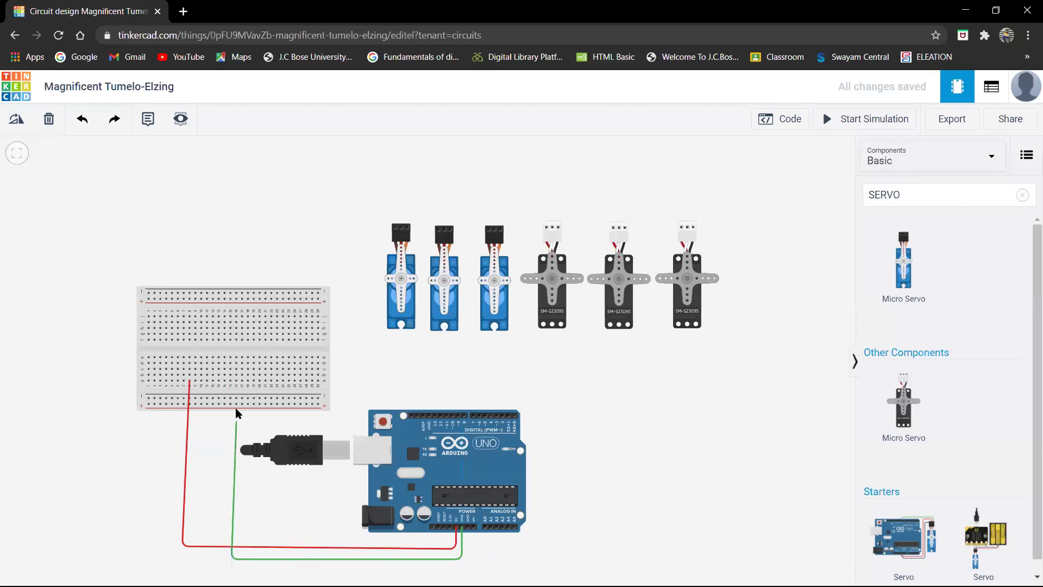
pyautogui.click(231, 382)
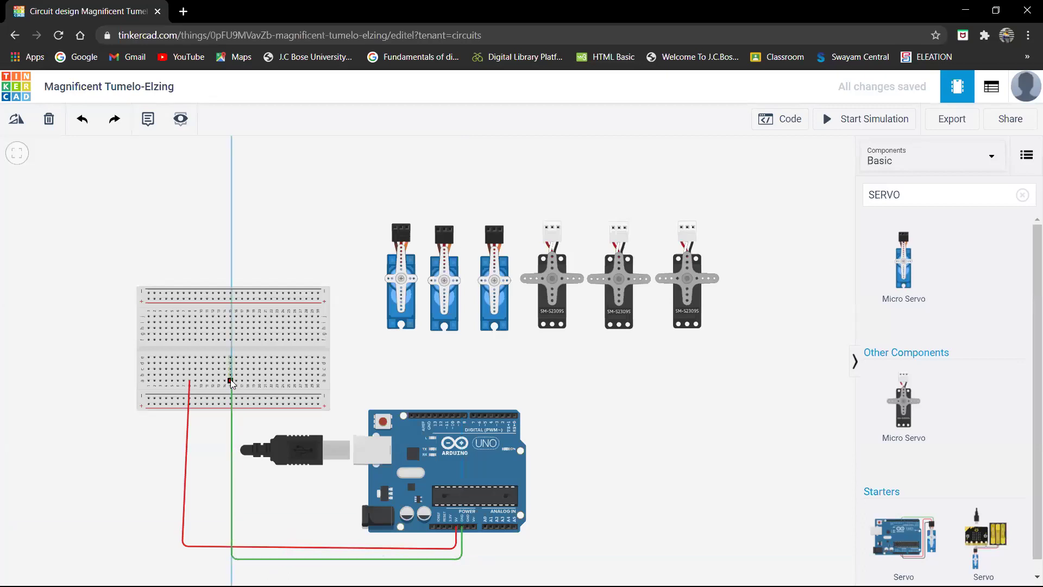
pyautogui.click(821, 180)
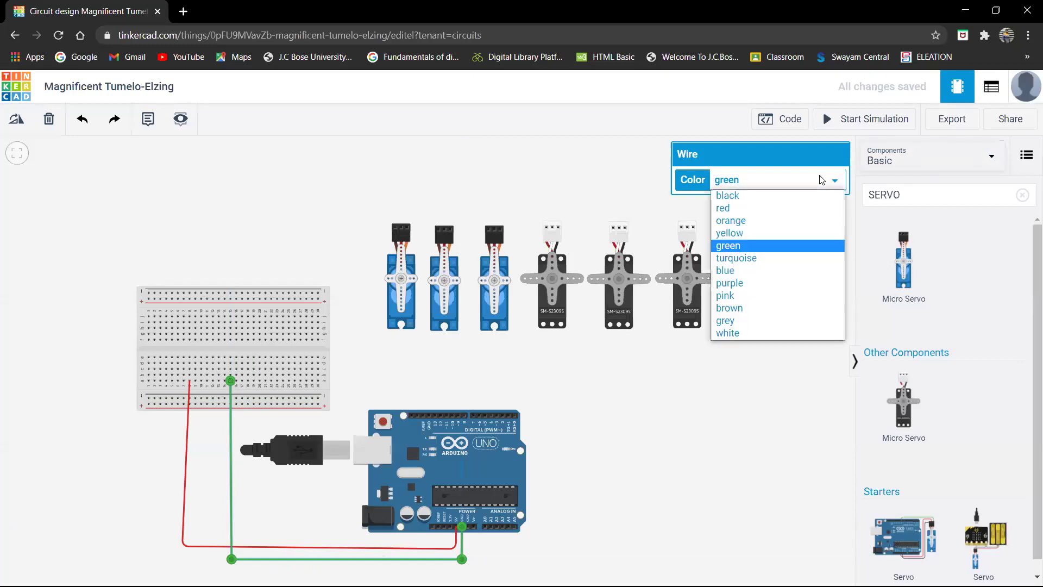
pyautogui.click(797, 194)
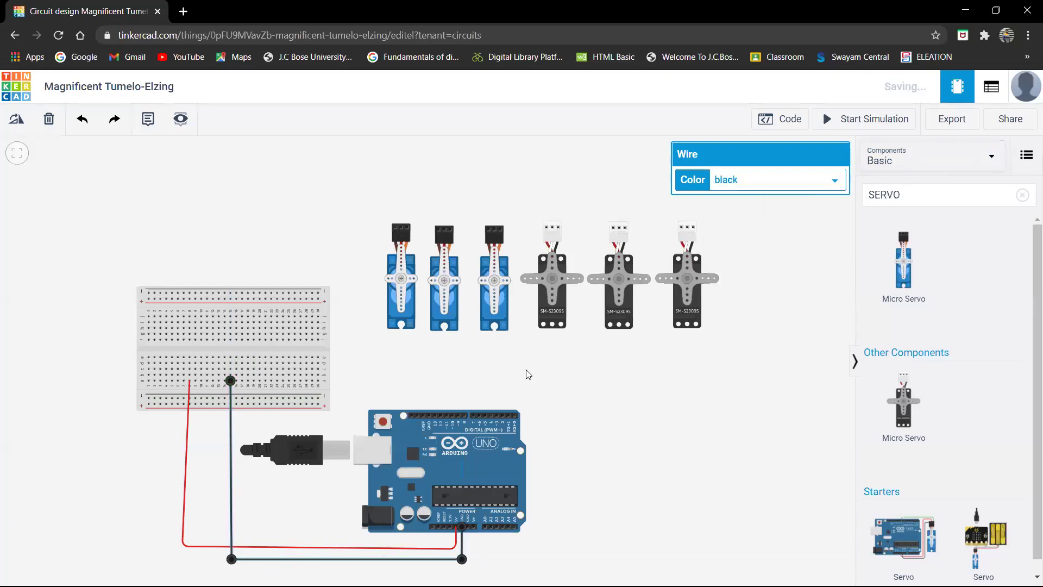
pyautogui.click(591, 408)
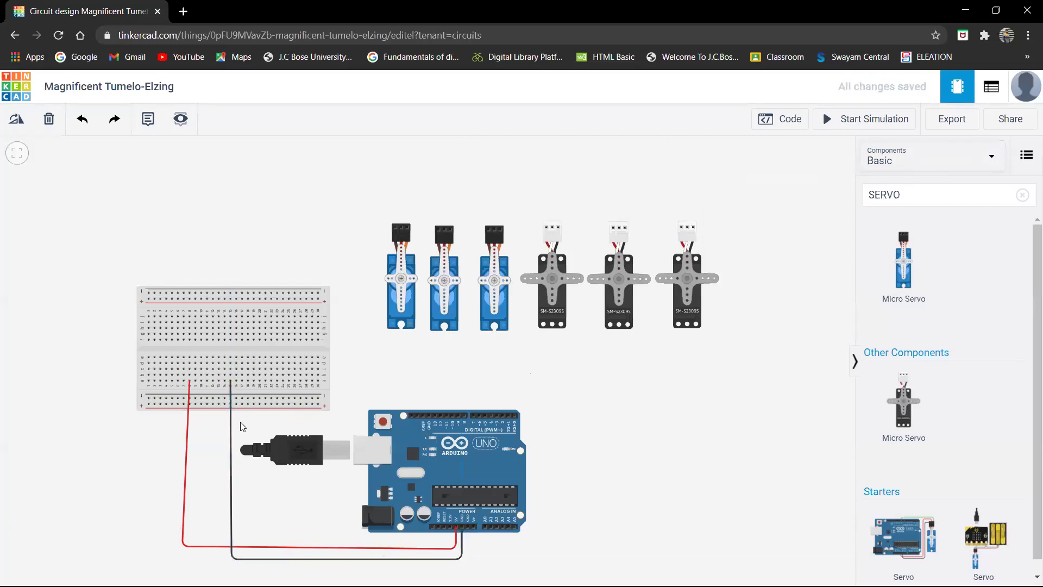
# - Bridge the breadboard's center gap in column 15 with a pink wire from hole e15 to f15
pyautogui.scroll(2, 242, 426)
pyautogui.scroll(3, 215, 338)
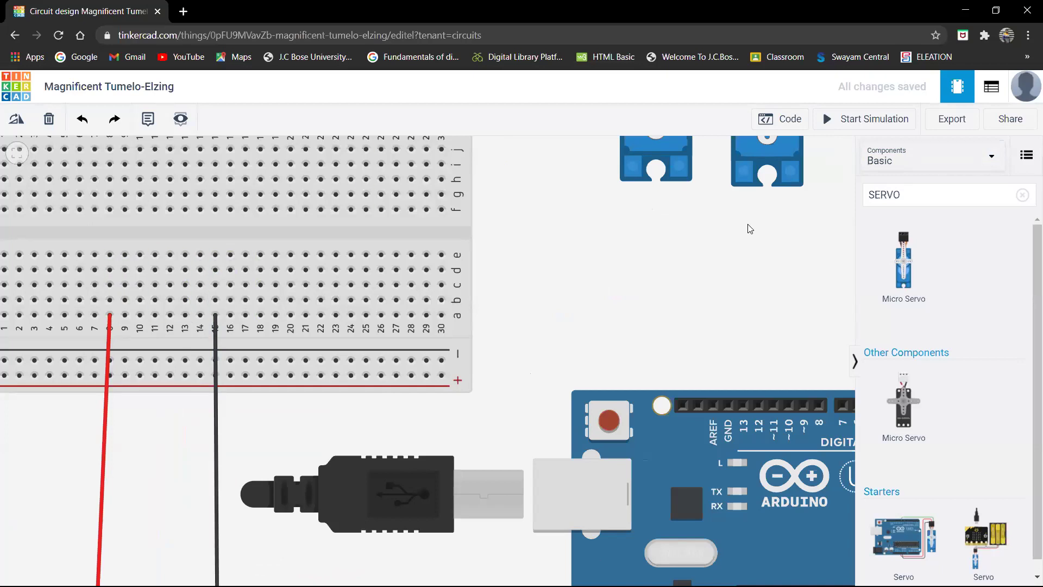
pyautogui.click(215, 254)
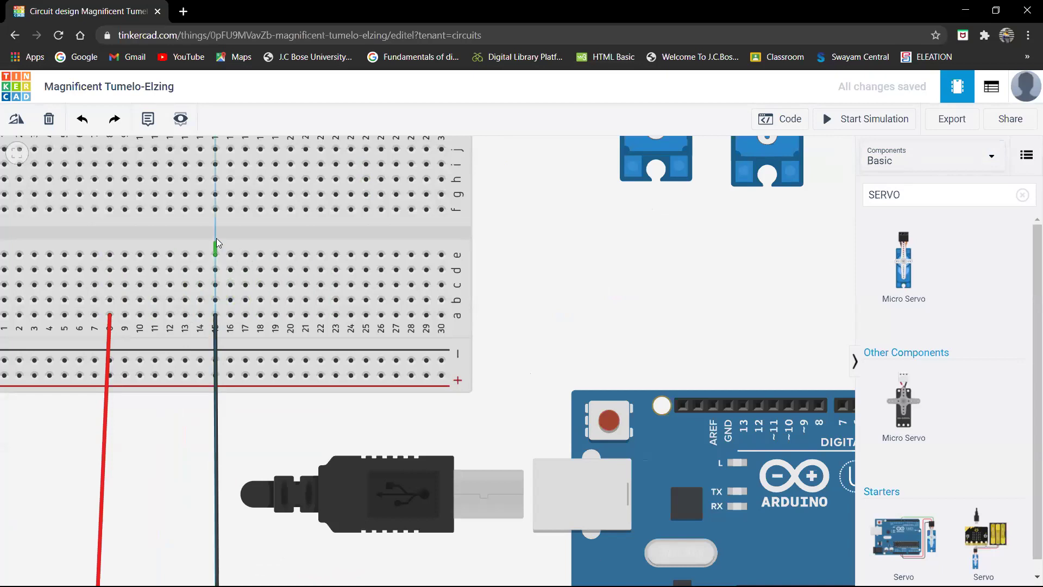
pyautogui.click(216, 210)
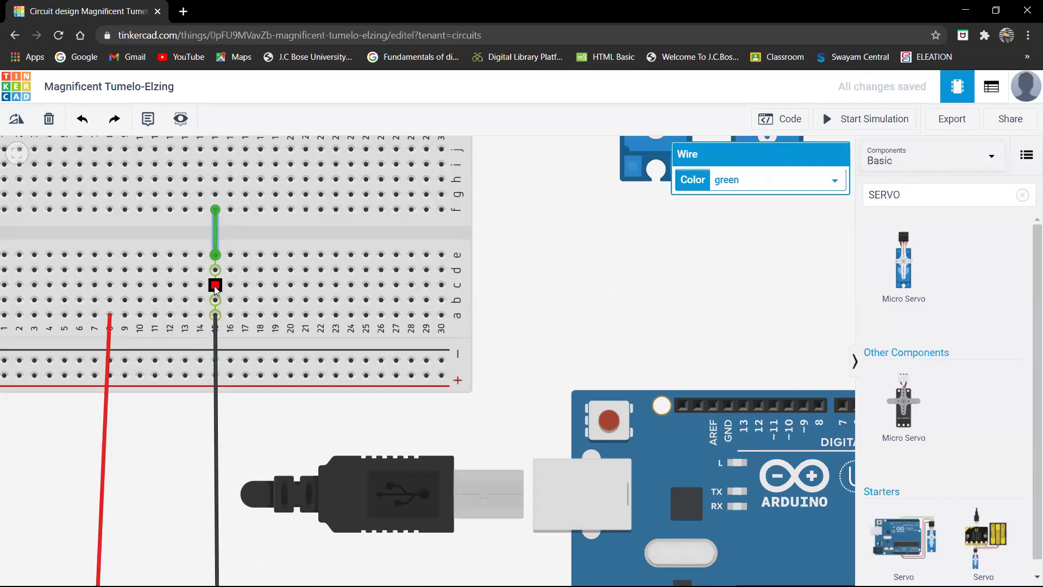
pyautogui.click(764, 182)
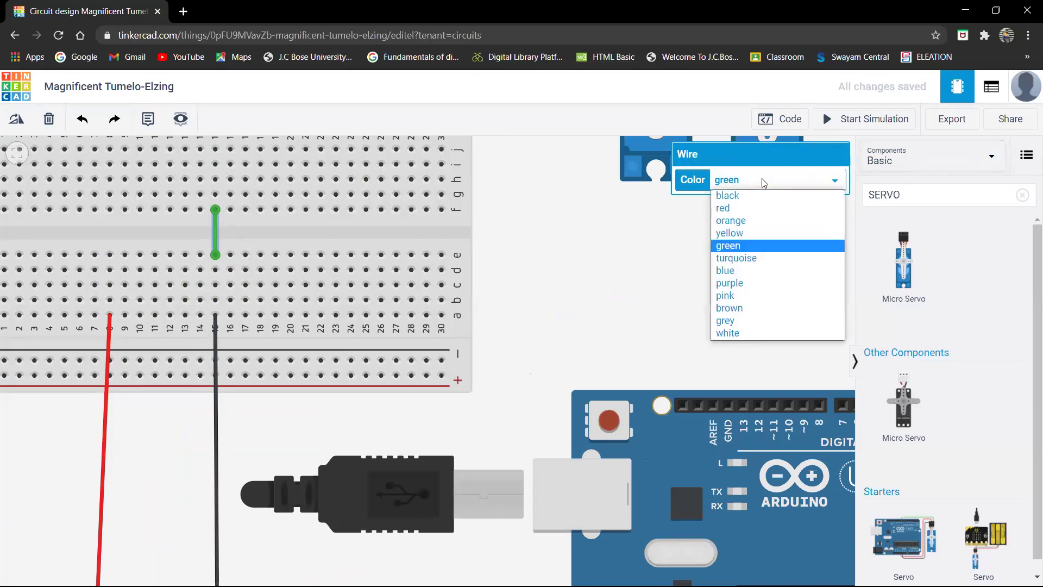
pyautogui.click(749, 332)
pyautogui.click(799, 182)
pyautogui.click(775, 293)
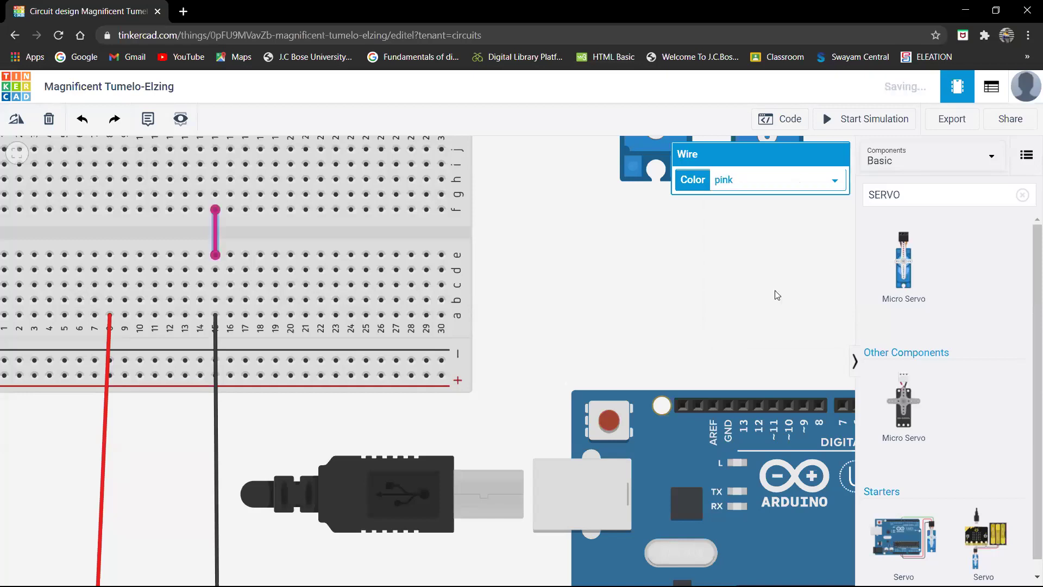
pyautogui.click(636, 293)
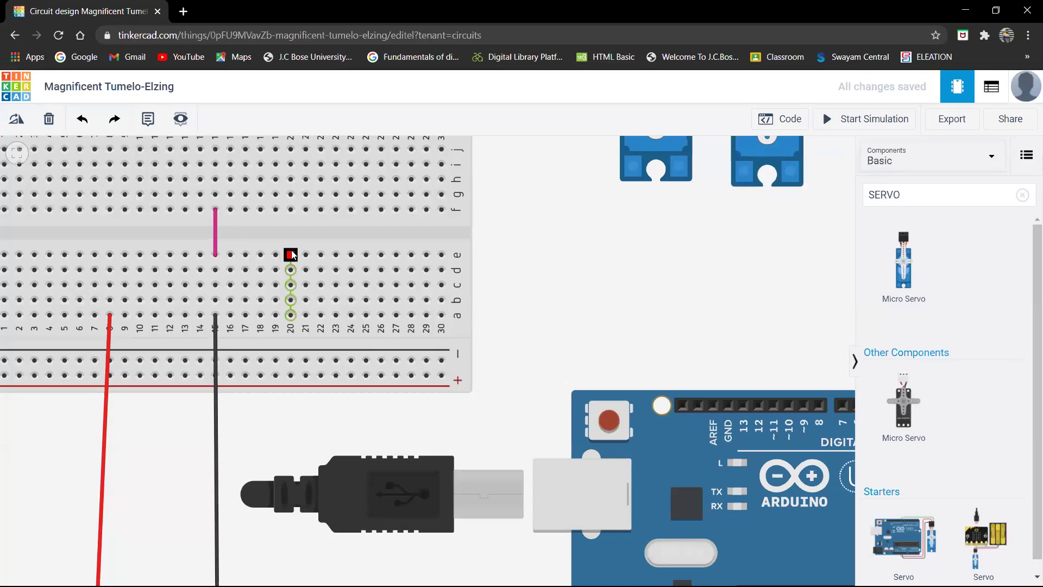
# - Bridge the breadboard's center gap in column 8 with a pink wire from hole e8 to f8
pyautogui.click(110, 254)
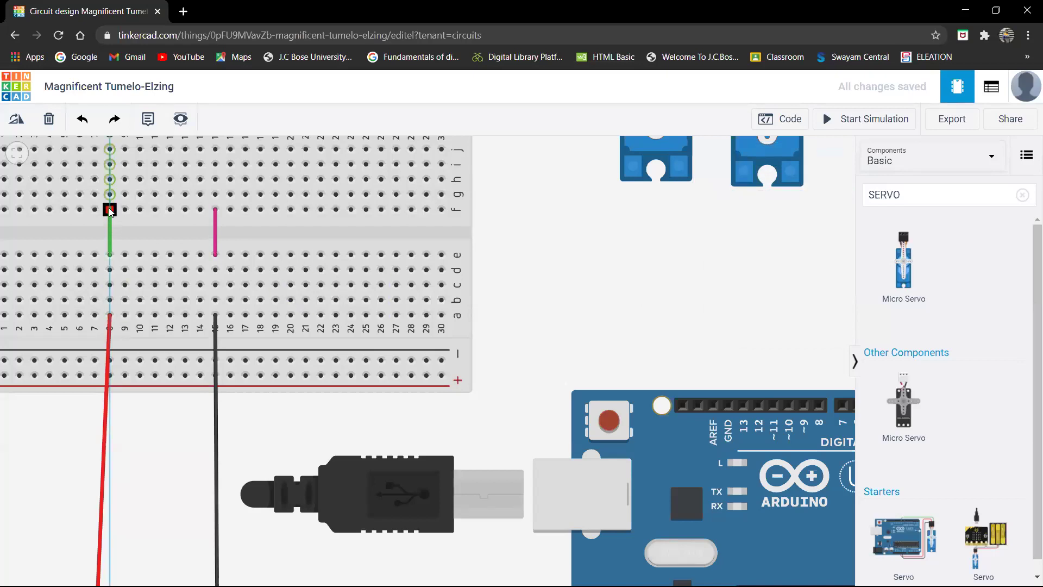
pyautogui.click(109, 209)
pyautogui.click(786, 180)
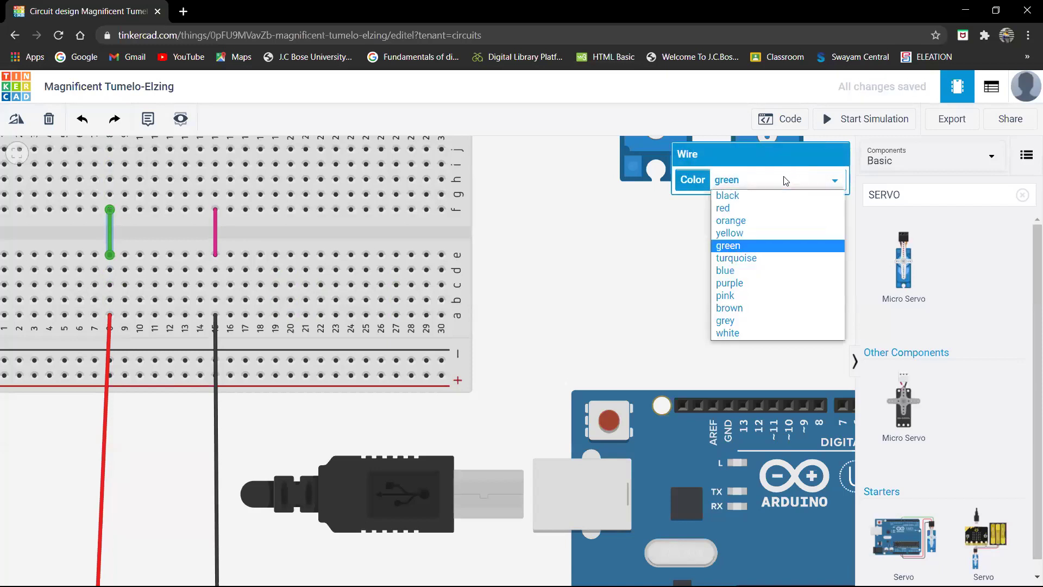
pyautogui.click(738, 300)
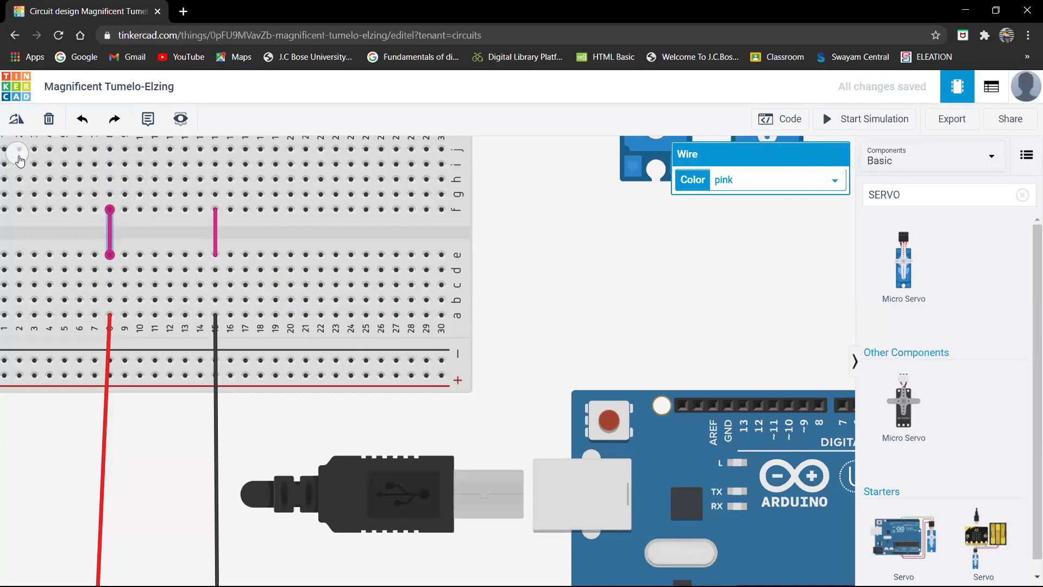
pyautogui.click(19, 157)
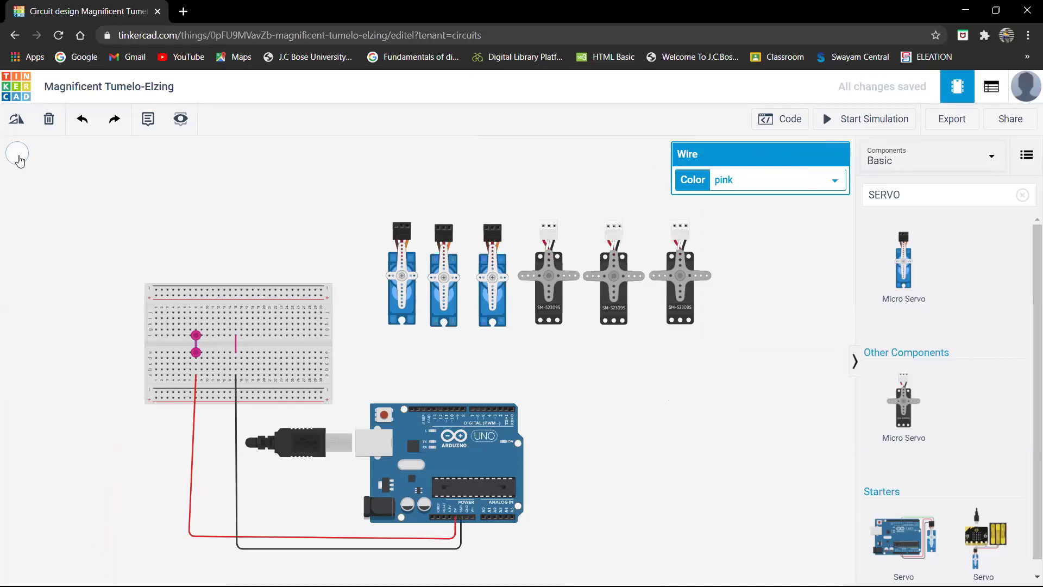
pyautogui.click(180, 177)
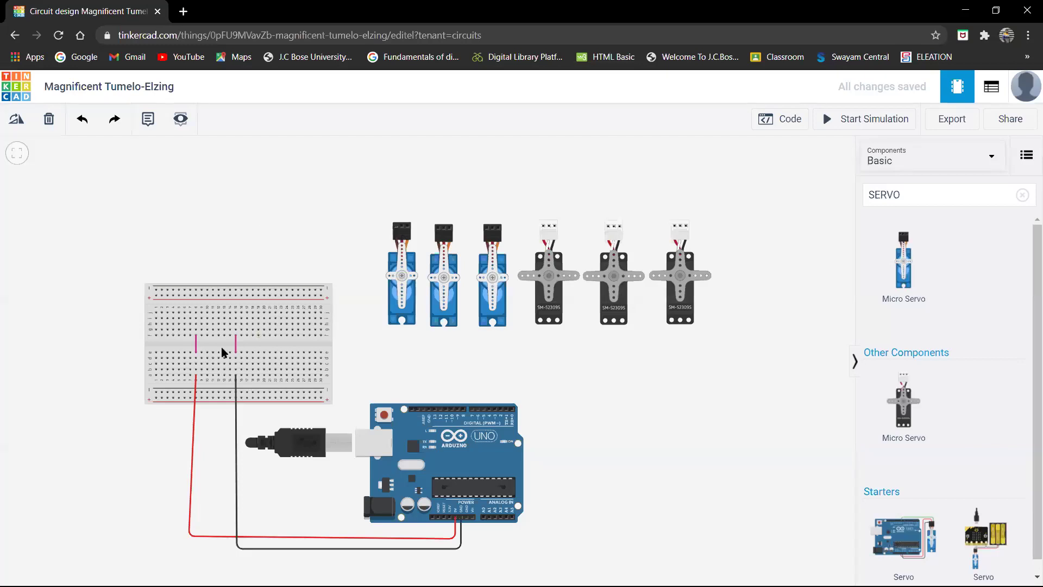
# - Try wiring the first blue servo's ground pin to hole j15 over the breadboard's upper edge, and delete that wire
pyautogui.scroll(3, 221, 347)
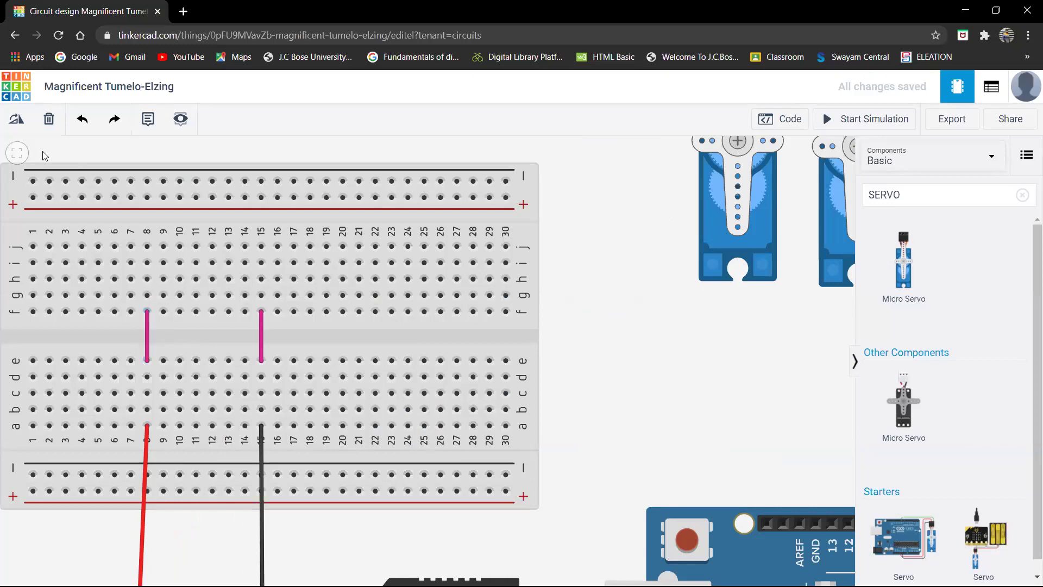
pyautogui.click(18, 153)
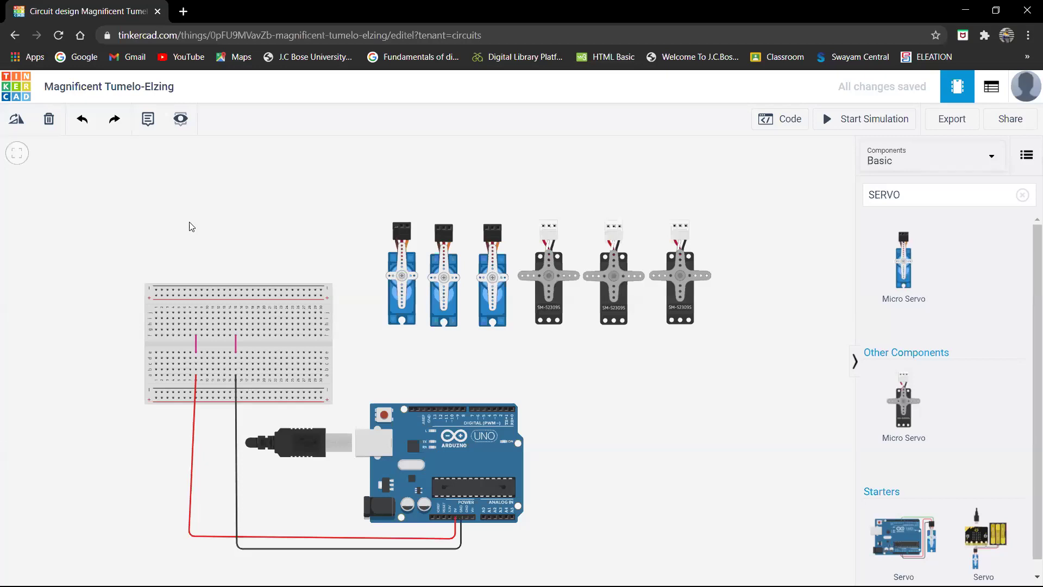
pyautogui.click(397, 227)
pyautogui.click(397, 204)
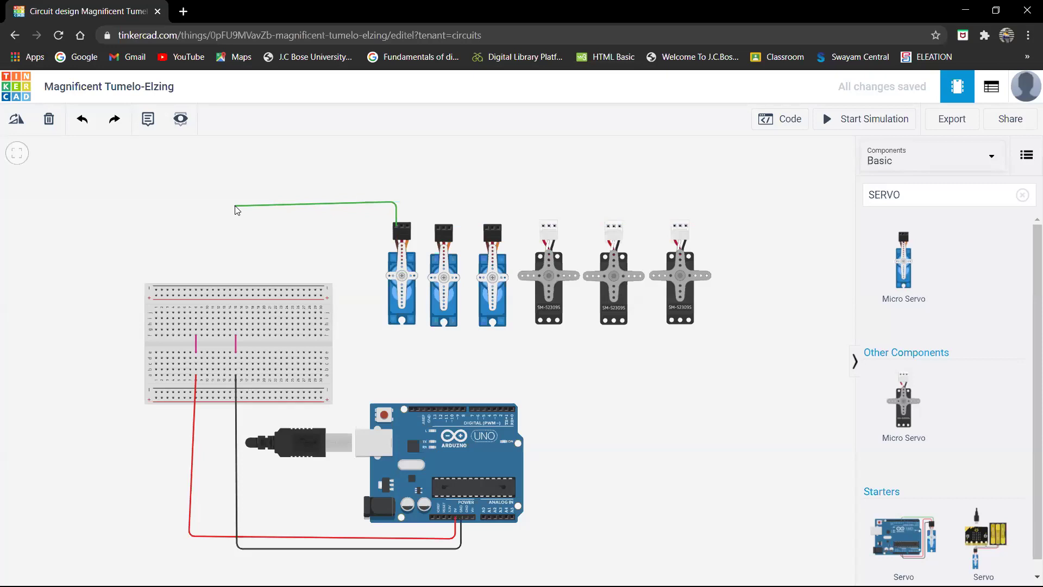
pyautogui.click(240, 202)
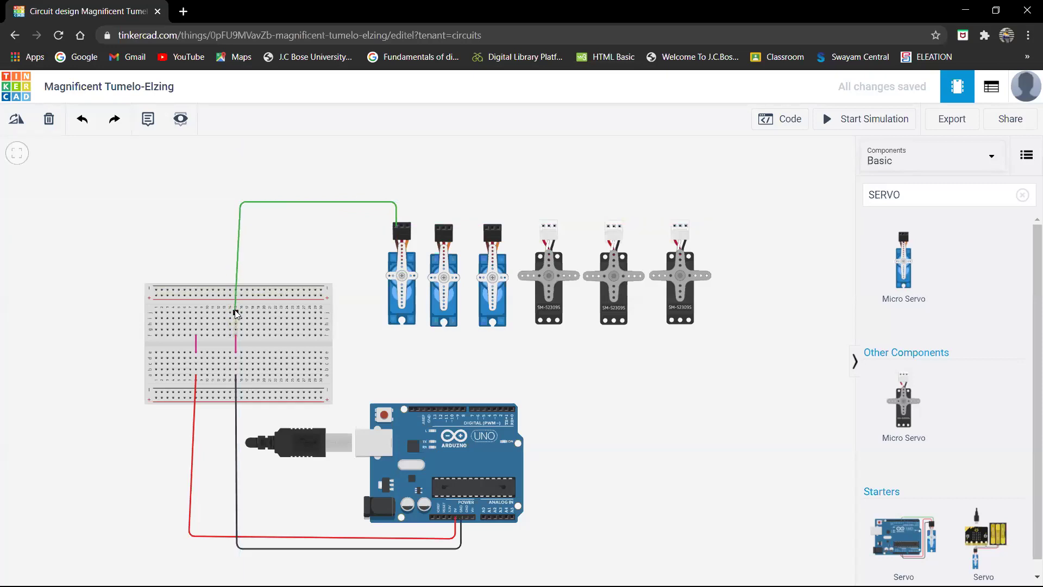
pyautogui.click(236, 312)
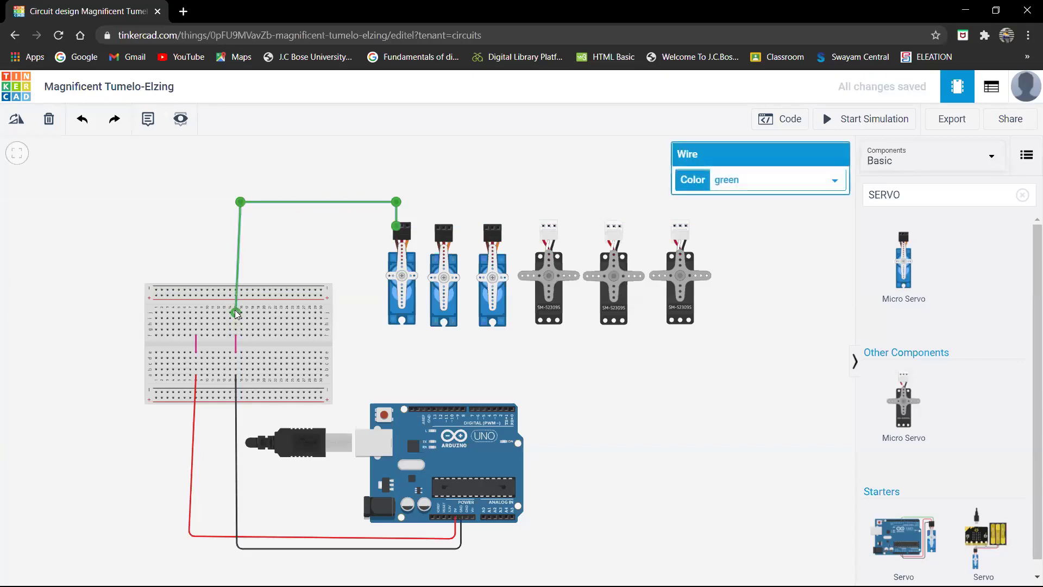
pyautogui.moveTo(236, 314); pyautogui.dragTo(235, 196)
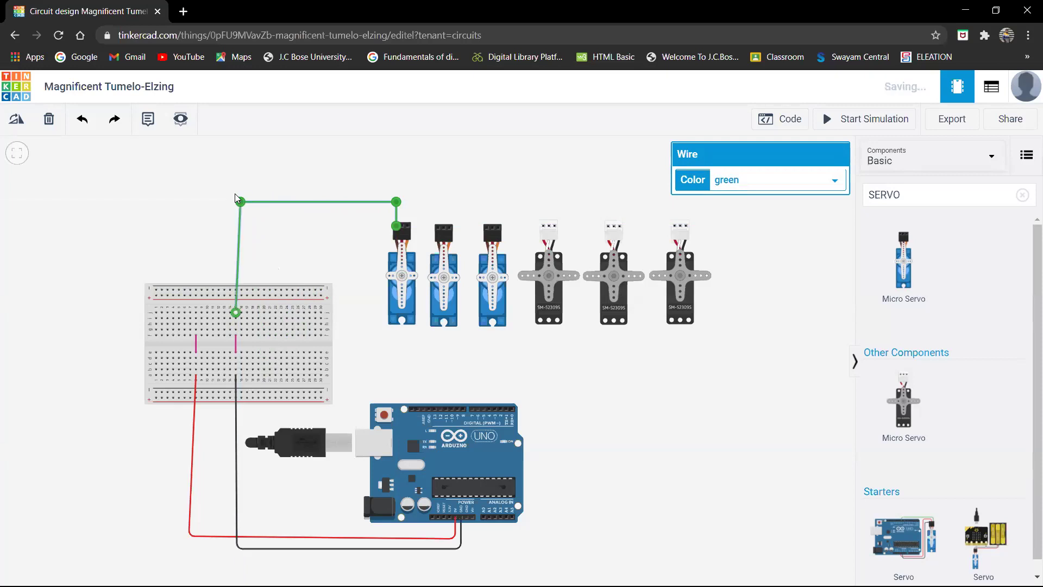
pyautogui.click(48, 118)
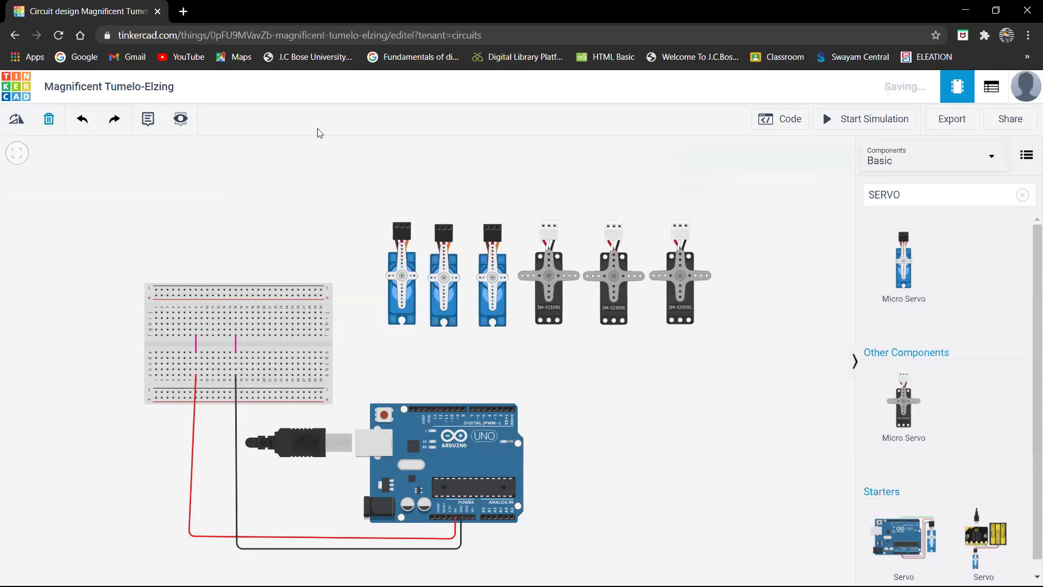
# - Wire the first blue servo's ground pin down between servo and breadboard to hole g15, and color the wire black
pyautogui.click(399, 229)
pyautogui.click(397, 203)
pyautogui.click(350, 205)
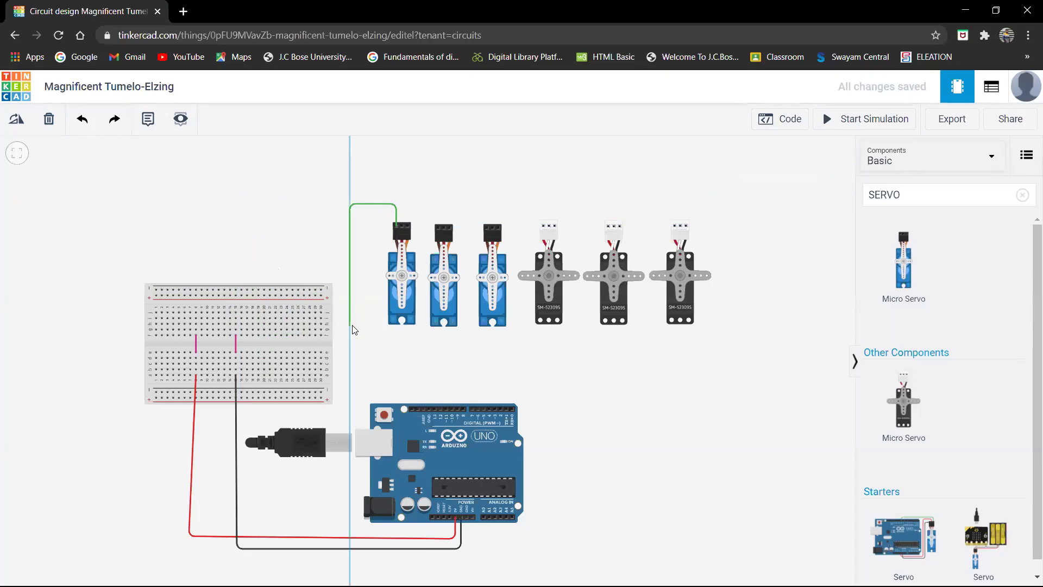
pyautogui.click(349, 324)
pyautogui.click(258, 325)
pyautogui.moveTo(259, 324); pyautogui.dragTo(235, 330)
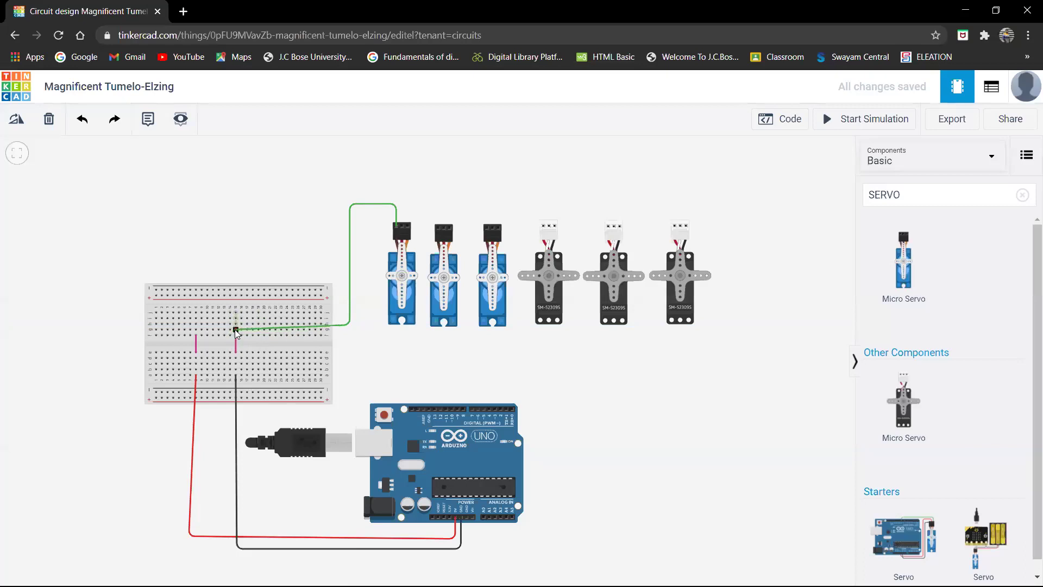
pyautogui.click(235, 329)
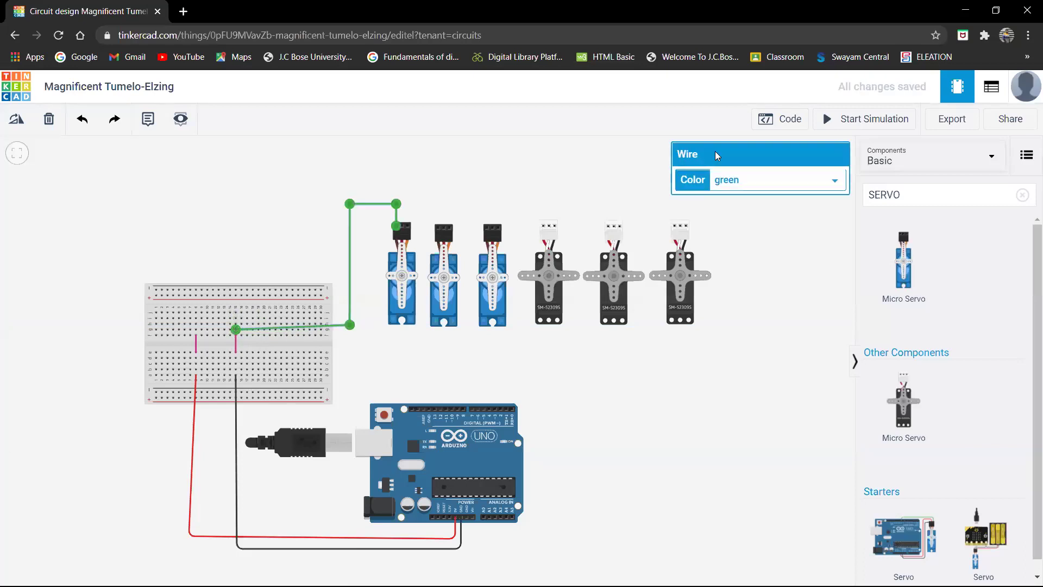
pyautogui.click(774, 181)
pyautogui.click(764, 193)
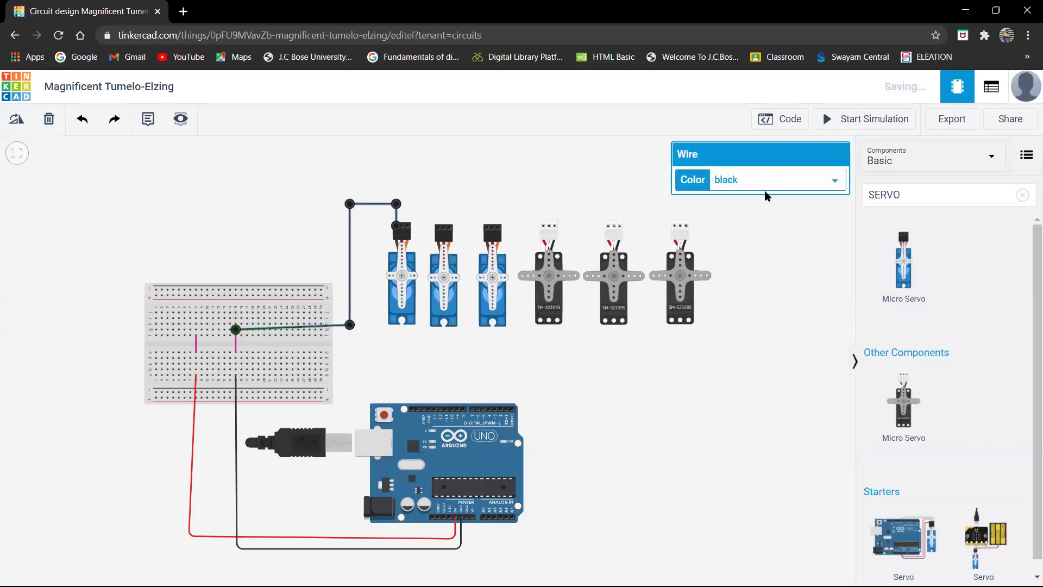
pyautogui.click(797, 332)
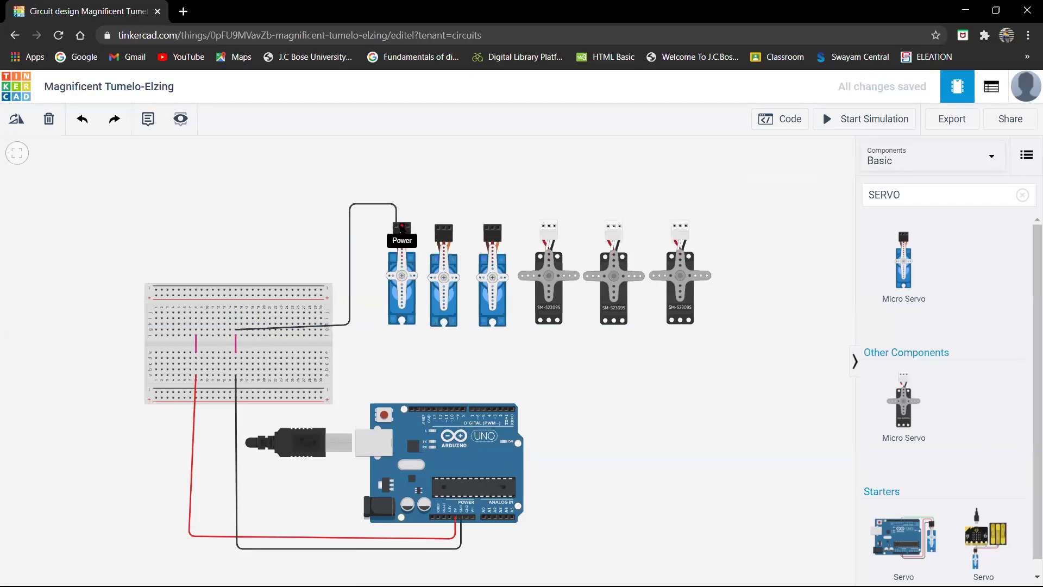
# - Wire the first blue servo's power pin over and around the breadboard's left side to hole g8, and color the wire red
pyautogui.click(402, 227)
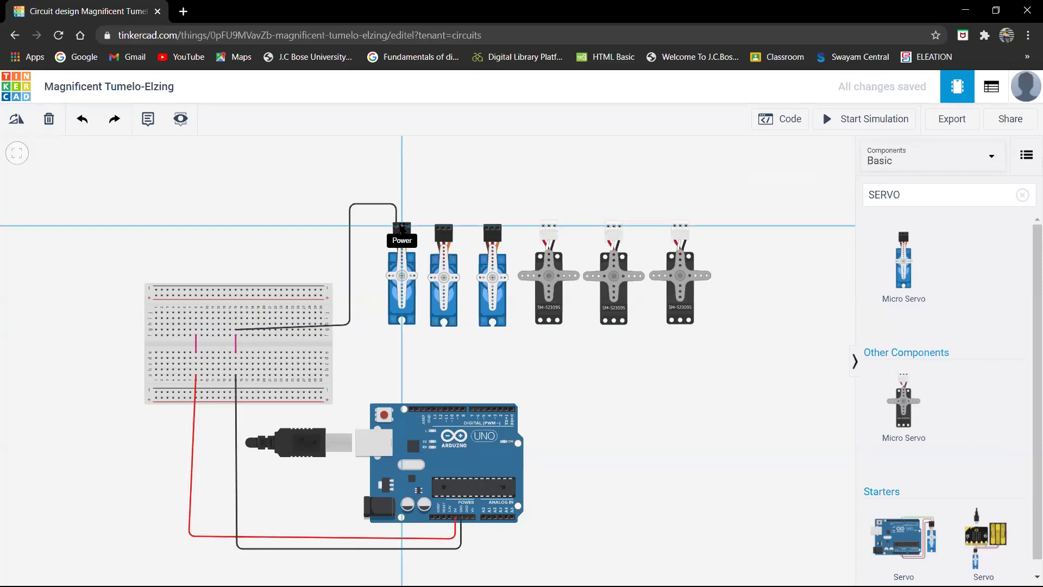
pyautogui.click(402, 158)
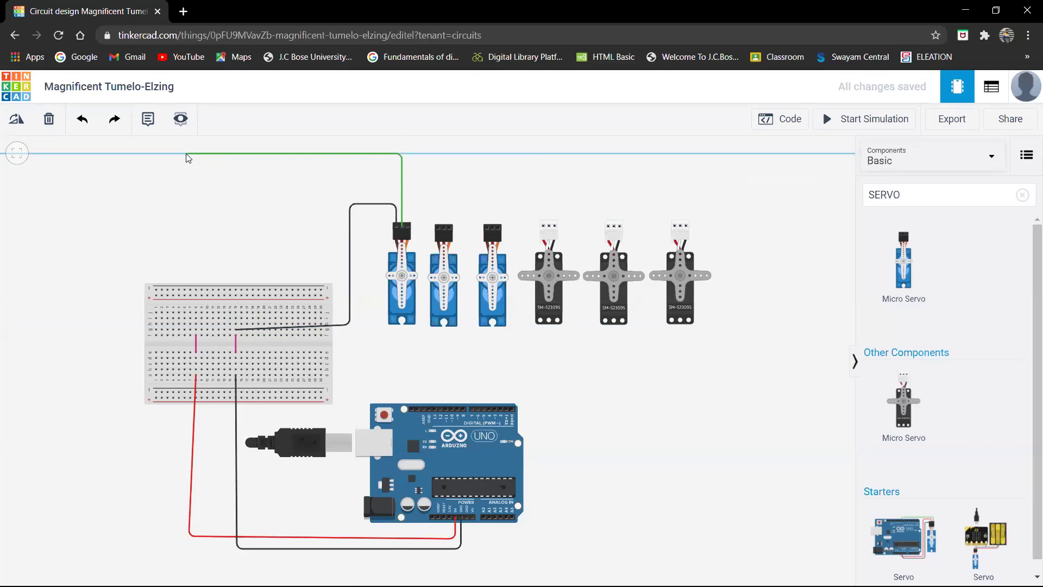
pyautogui.click(104, 155)
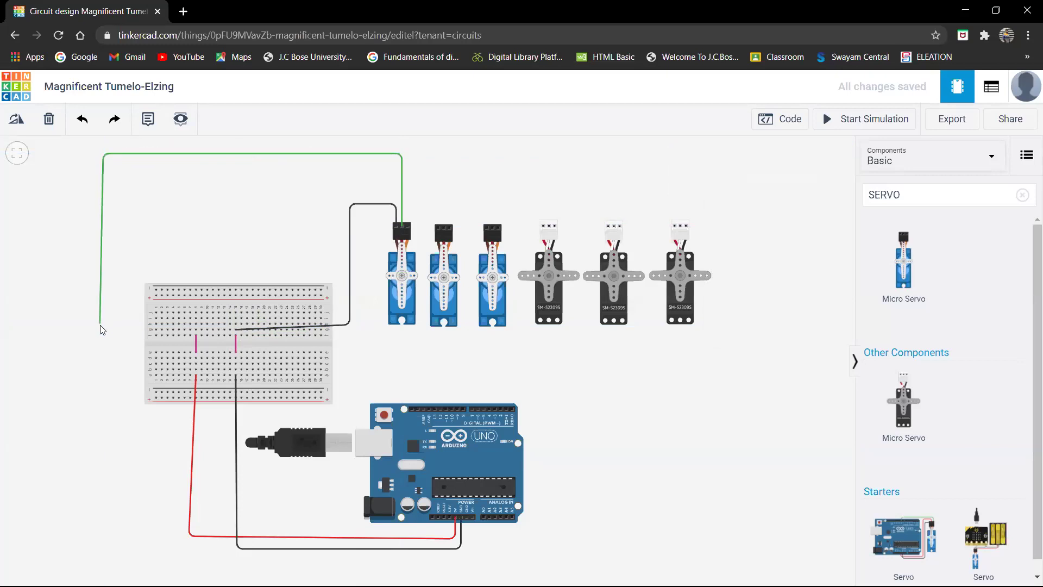
pyautogui.click(103, 326)
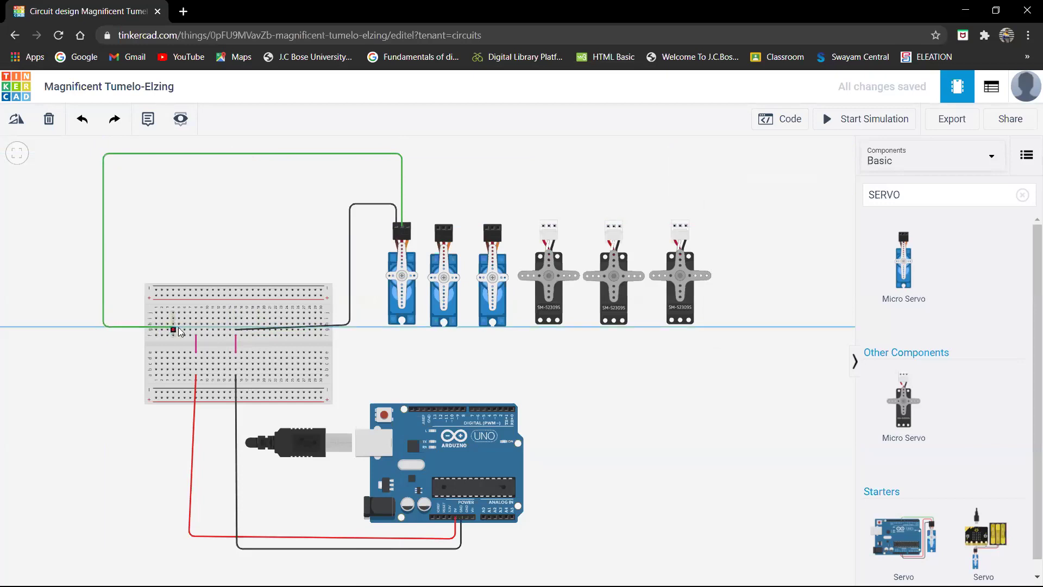
pyautogui.click(196, 328)
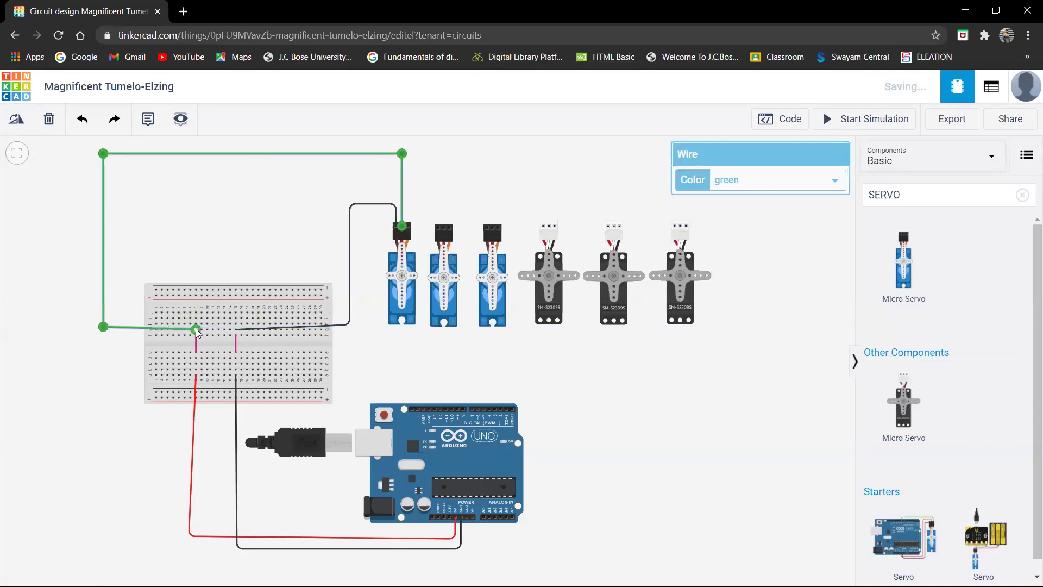
pyautogui.click(764, 183)
pyautogui.click(752, 210)
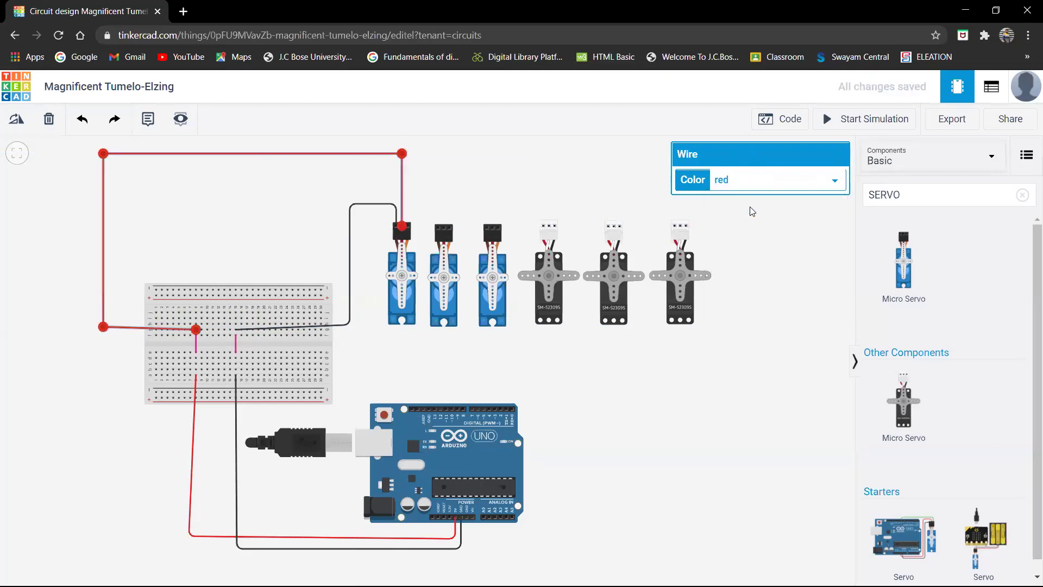
pyautogui.click(651, 430)
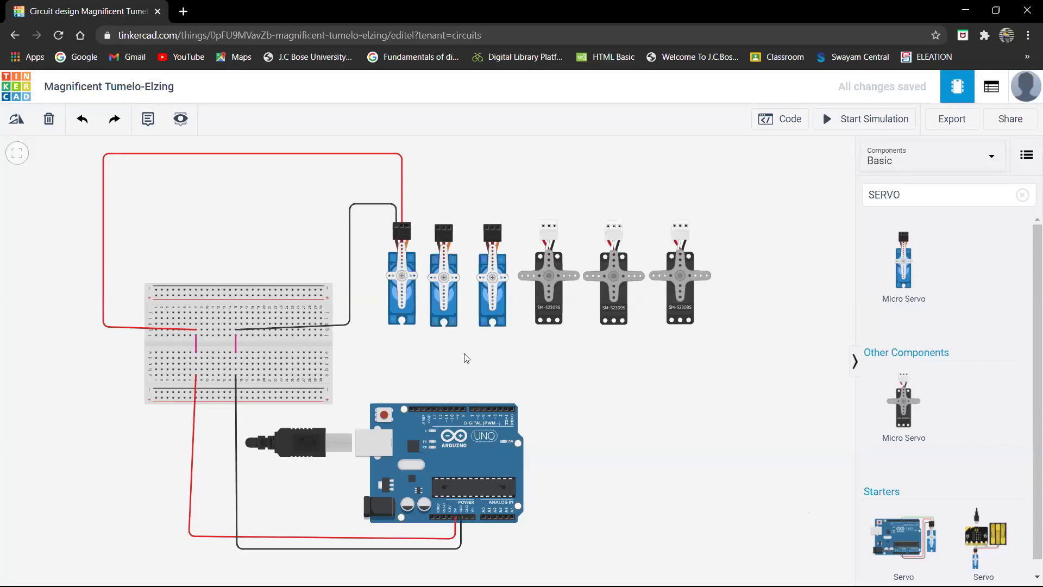
# - Wire the first blue servo's signal pin down between the first two servos to Arduino pin D10, keeping the wire green
pyautogui.click(409, 227)
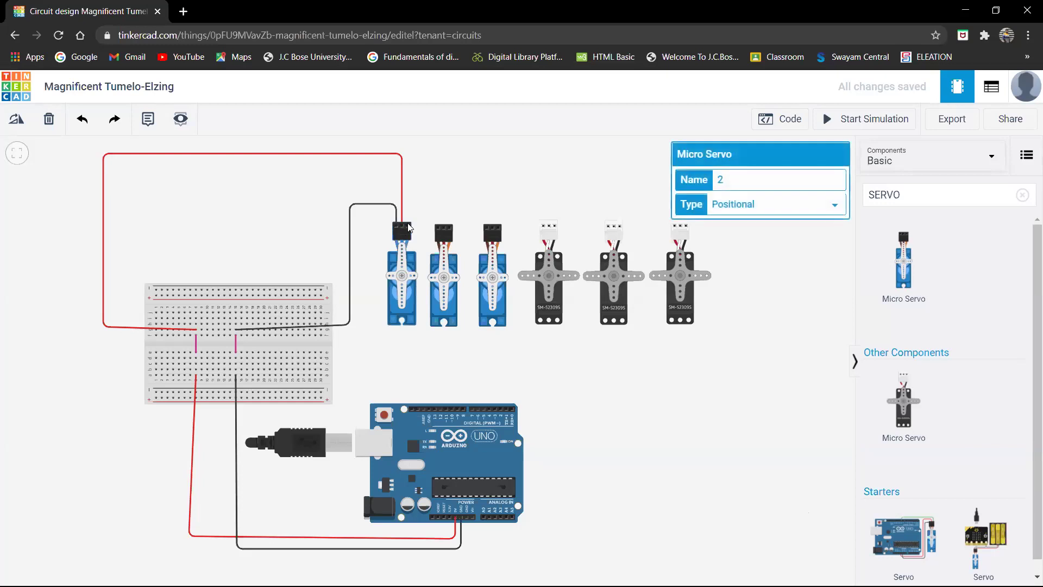
pyautogui.click(408, 225)
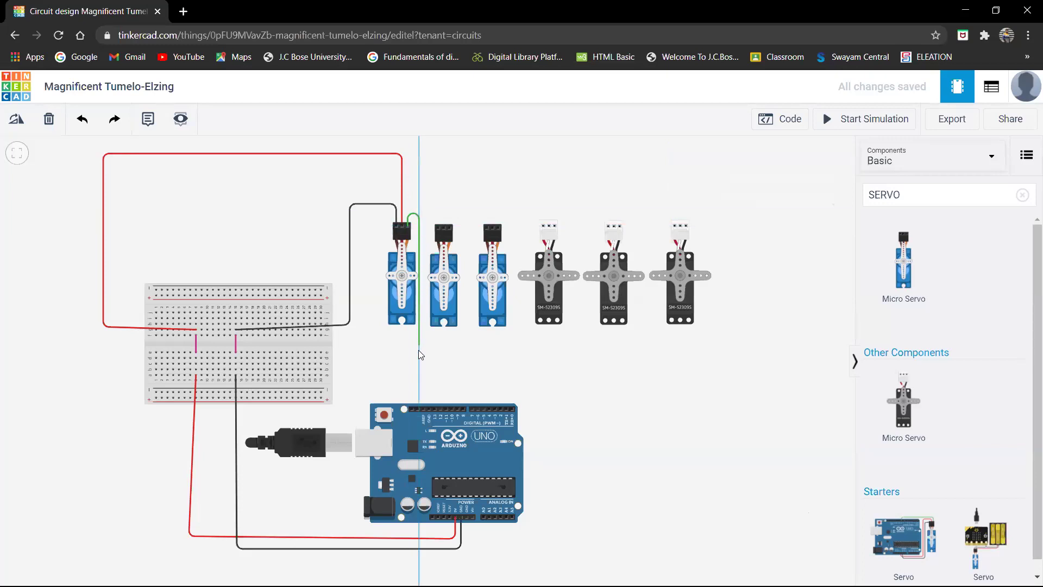
pyautogui.click(418, 386)
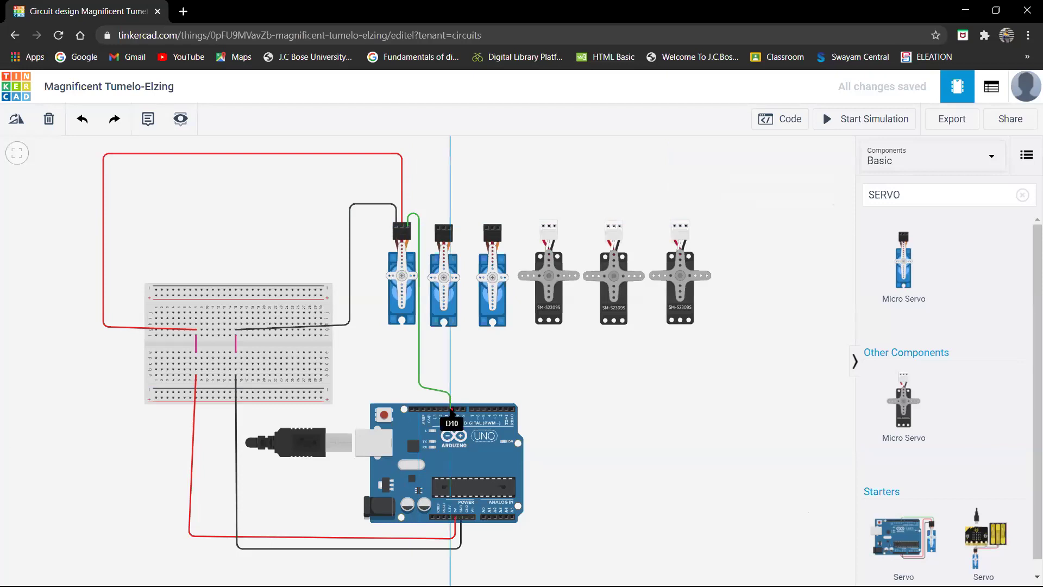
pyautogui.click(451, 409)
pyautogui.click(796, 185)
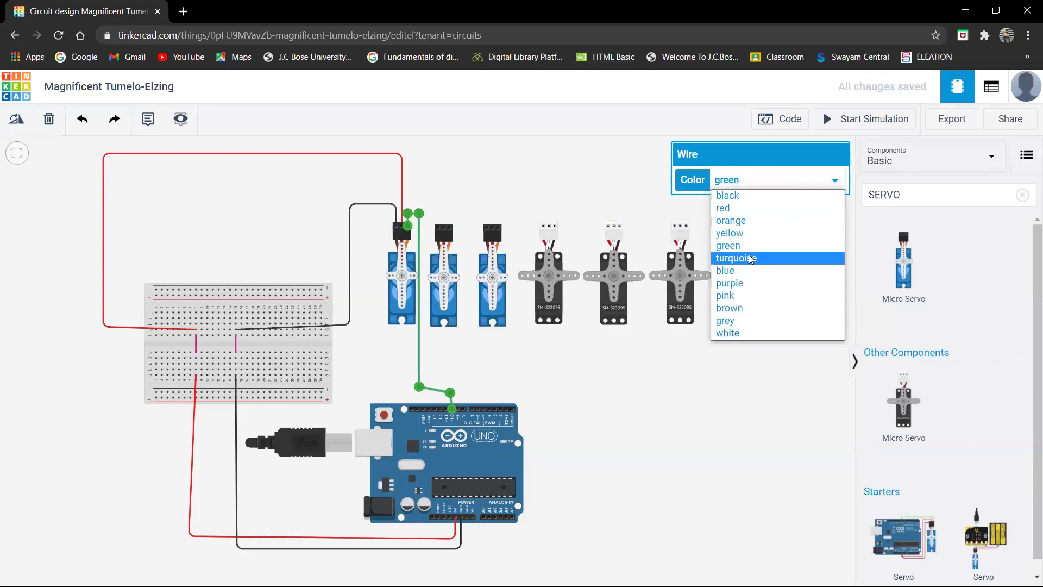
pyautogui.press('Escape')
pyautogui.click(696, 411)
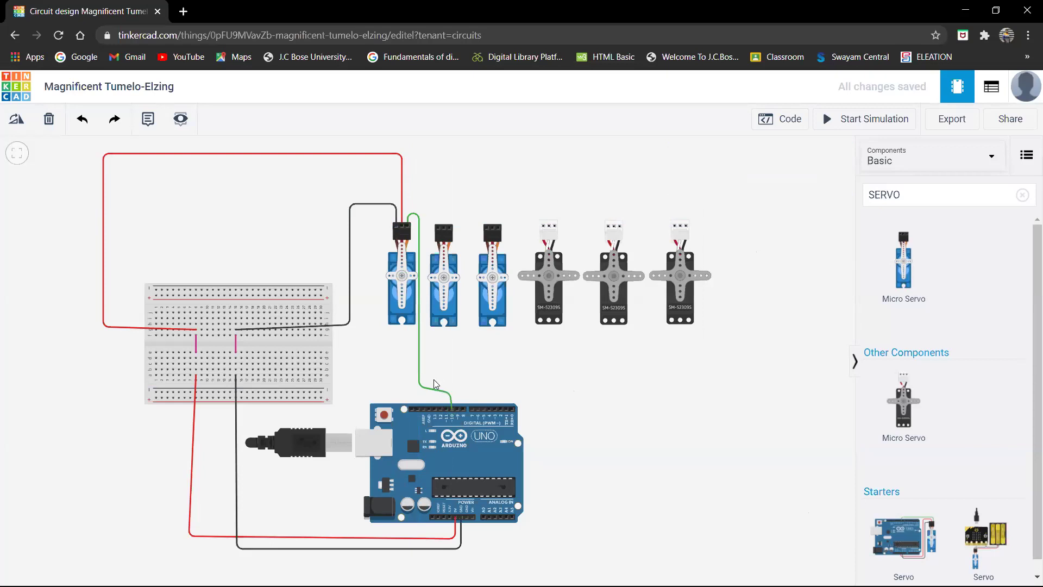
# - Wire the second blue servo's ground pin over the first servo's ground wire to hole h15, and color the wire black
pyautogui.click(439, 231)
pyautogui.click(438, 193)
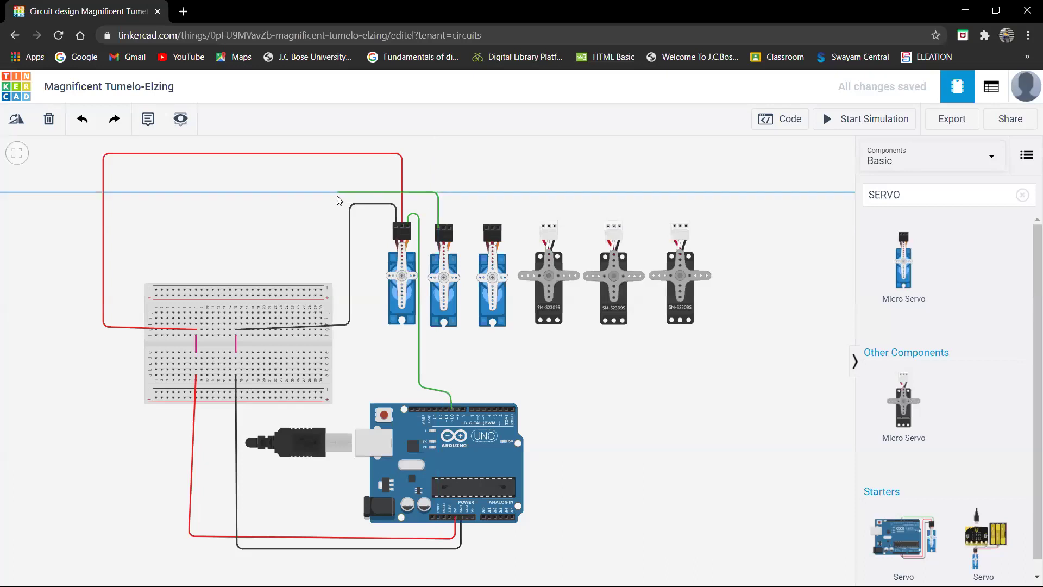
pyautogui.click(335, 192)
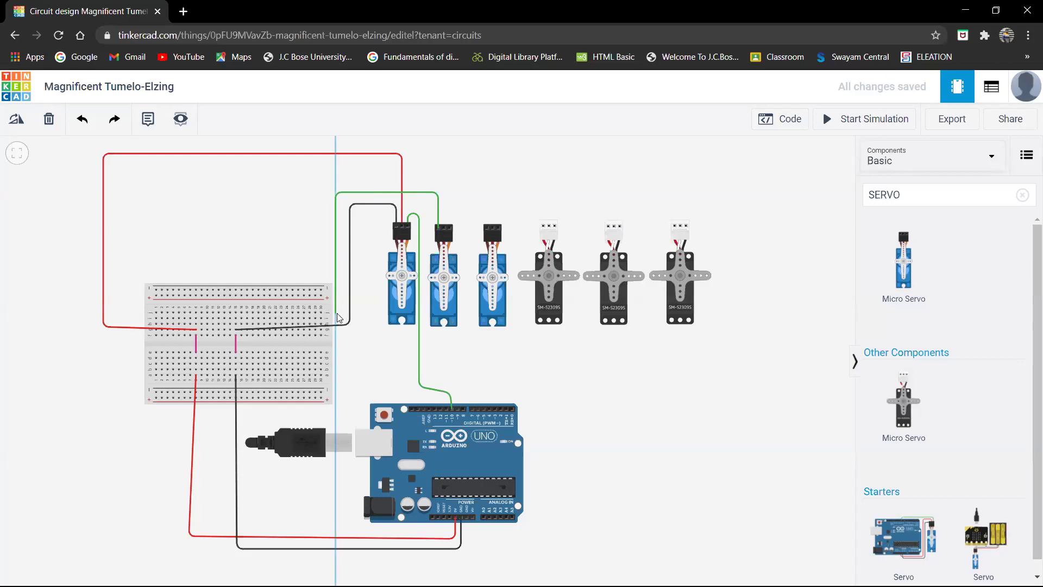
pyautogui.click(336, 315)
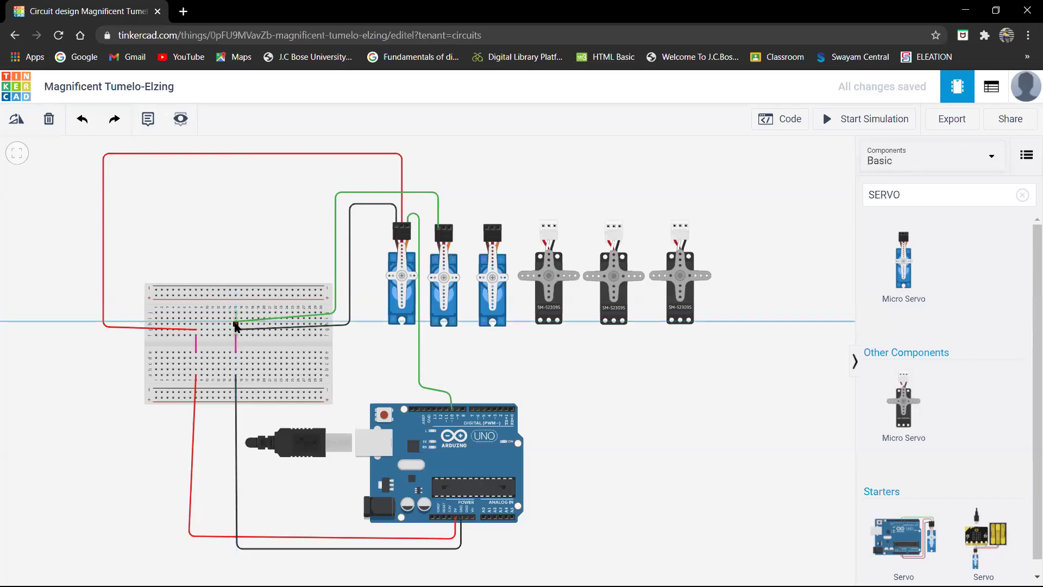
pyautogui.click(236, 321)
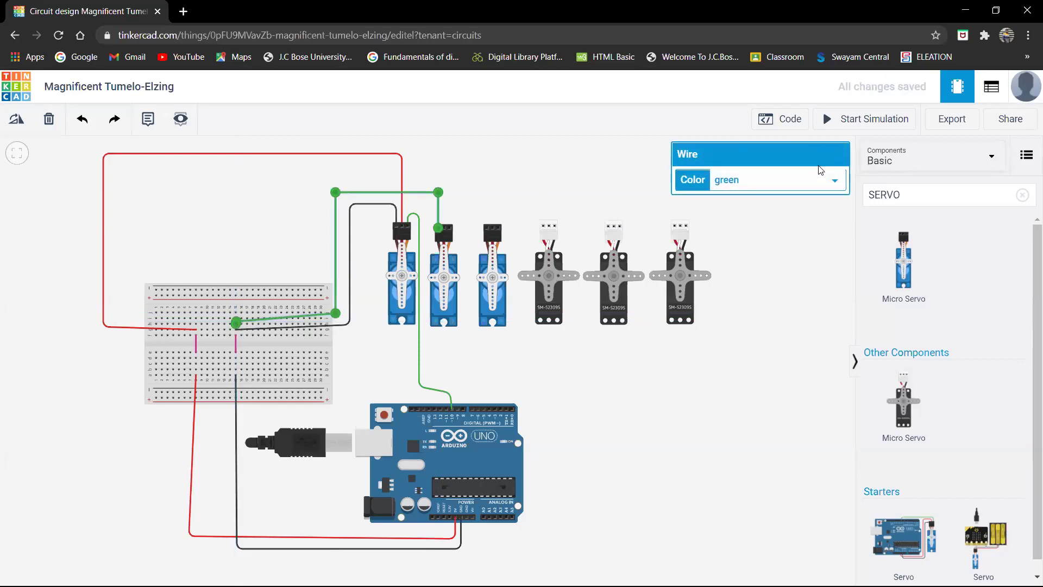
pyautogui.click(796, 181)
pyautogui.click(795, 194)
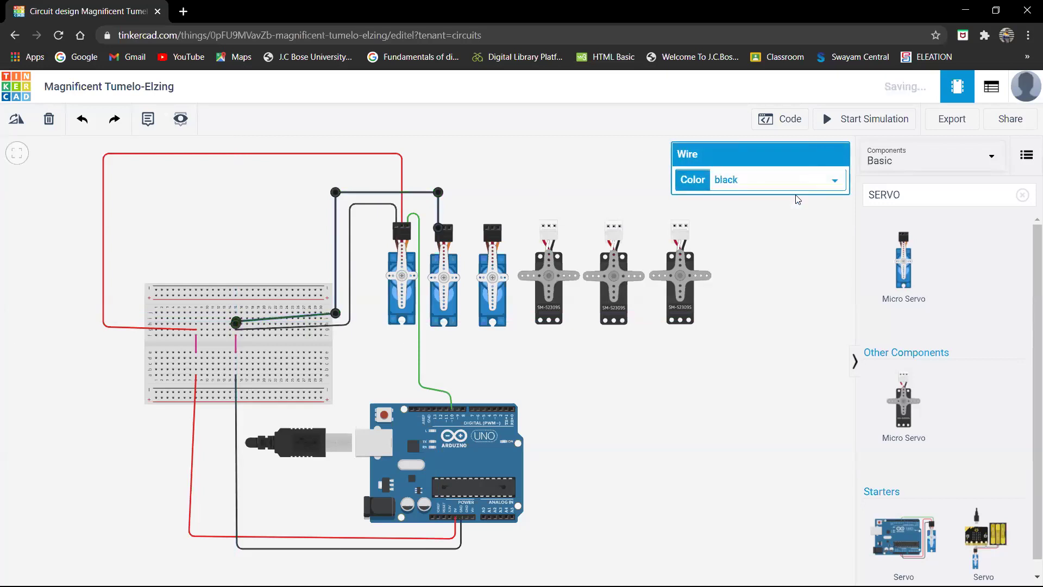
pyautogui.click(712, 367)
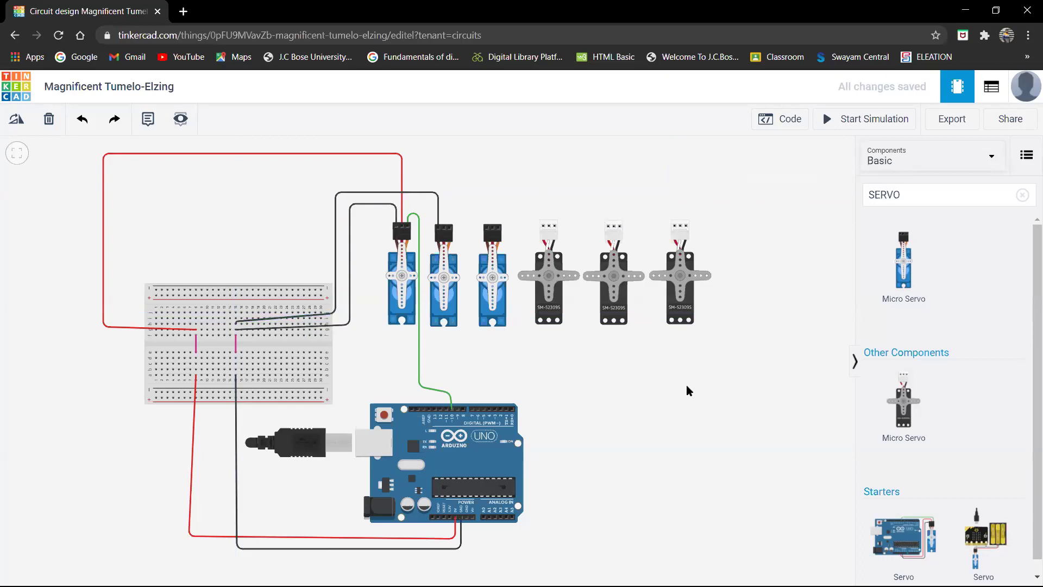
# - Wire the third blue servo's ground pin above the other two ground wires to hole i15, and color the wire black
pyautogui.click(486, 233)
pyautogui.click(486, 173)
pyautogui.click(318, 172)
pyautogui.click(317, 272)
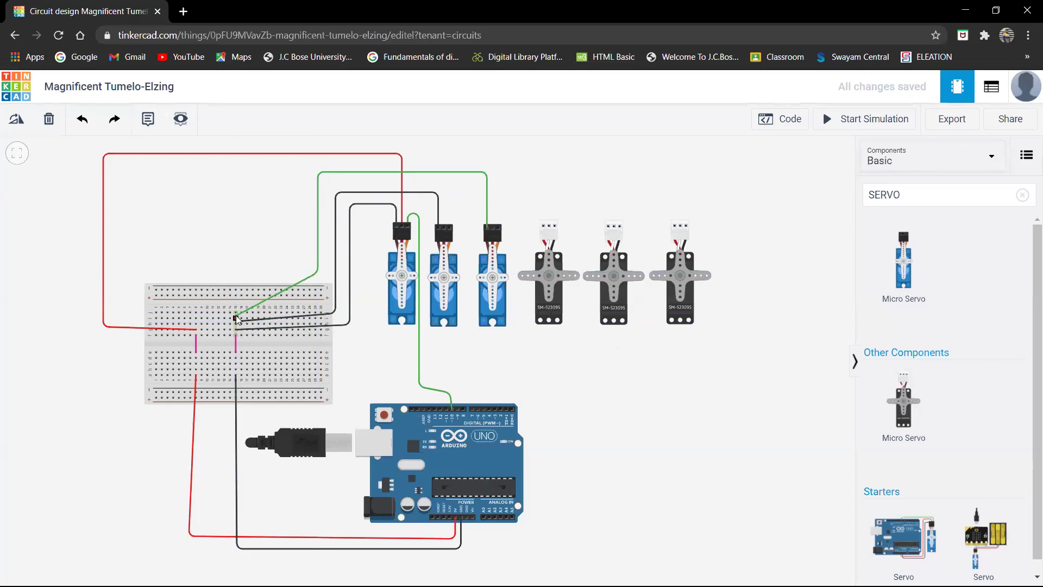
pyautogui.click(236, 318)
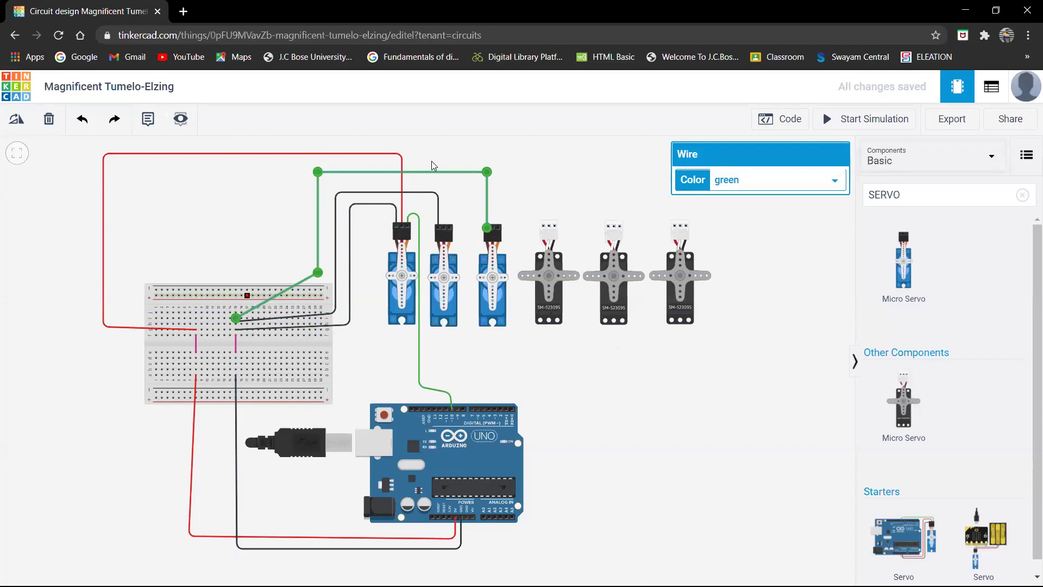
pyautogui.click(749, 177)
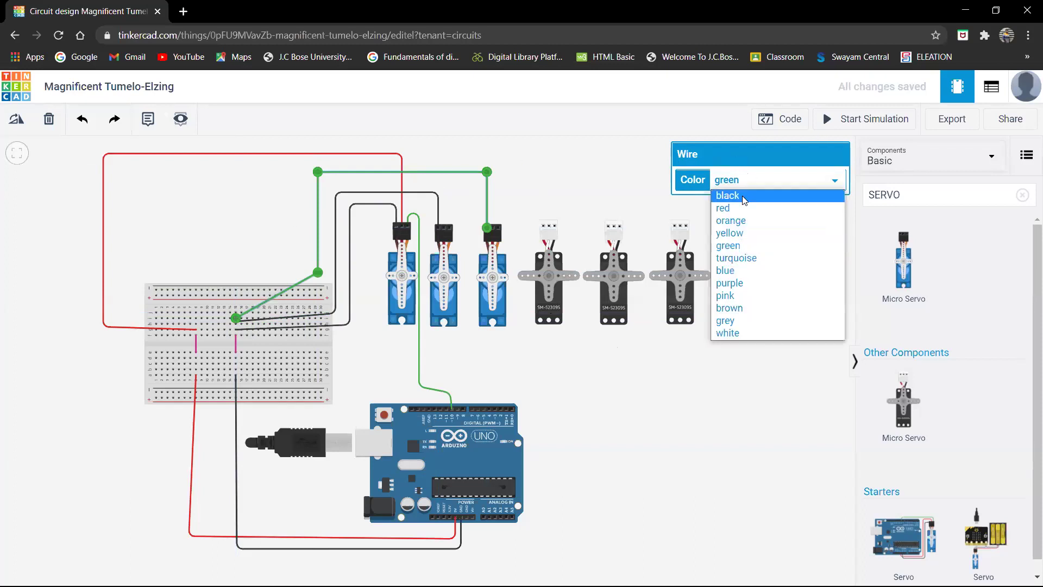
pyautogui.click(745, 197)
pyautogui.click(684, 433)
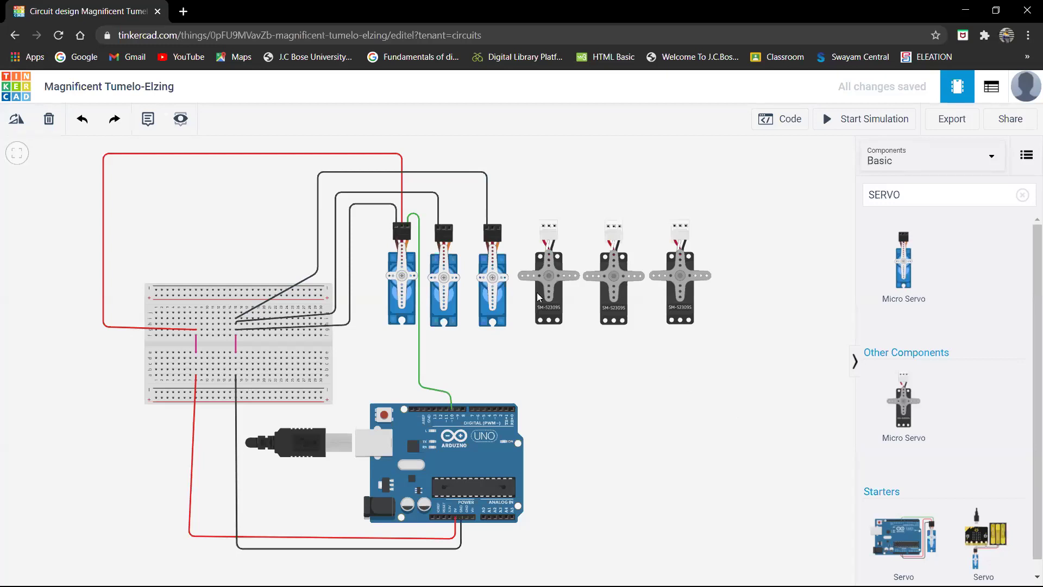
# - Wire the second blue servo's power pin around the outside of the first red servo wire to hole h8, and color it red
pyautogui.click(443, 229)
pyautogui.click(443, 143)
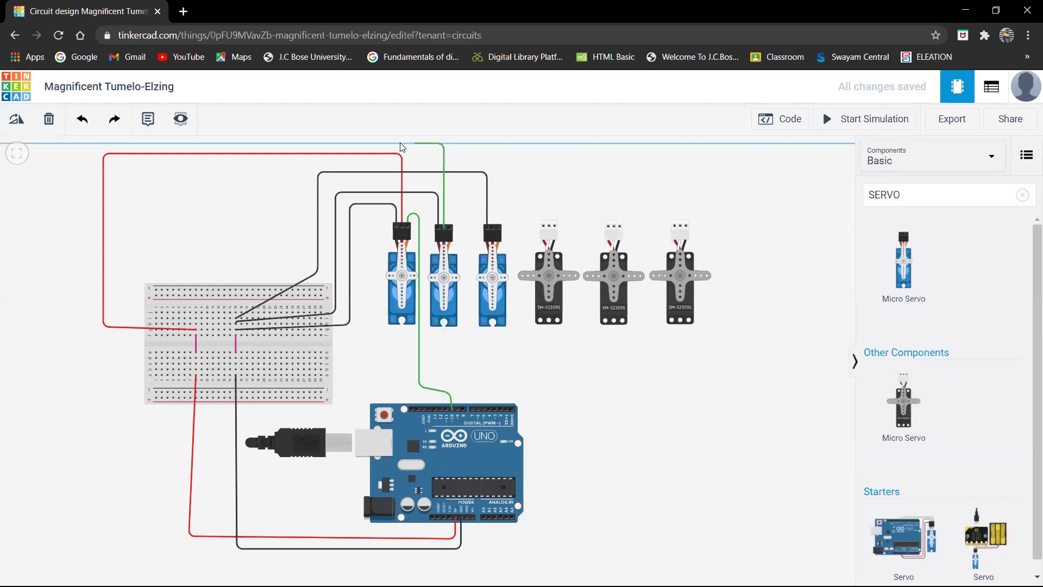
pyautogui.click(89, 142)
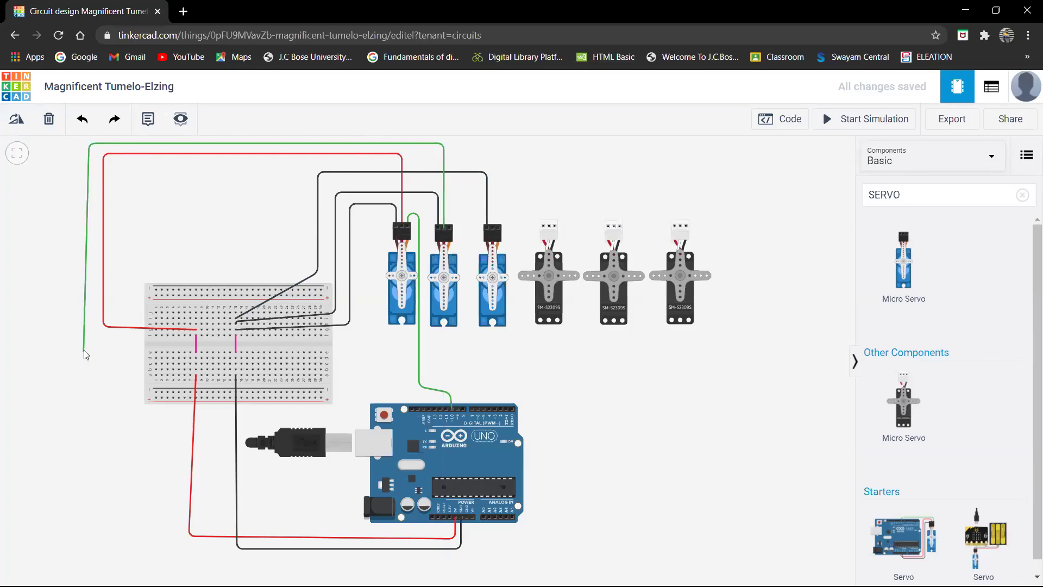
pyautogui.click(89, 310)
pyautogui.click(192, 322)
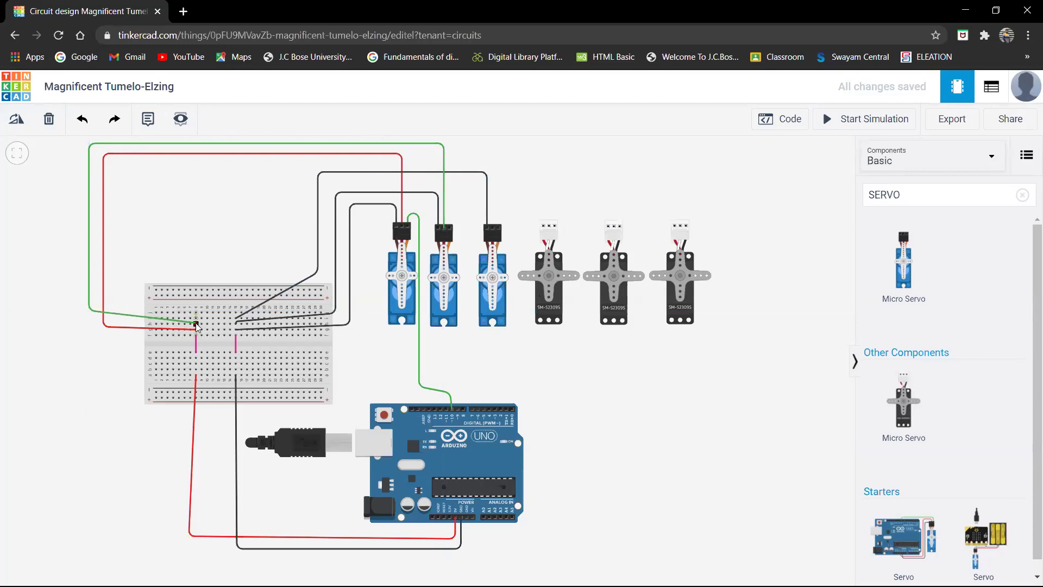
pyautogui.click(766, 179)
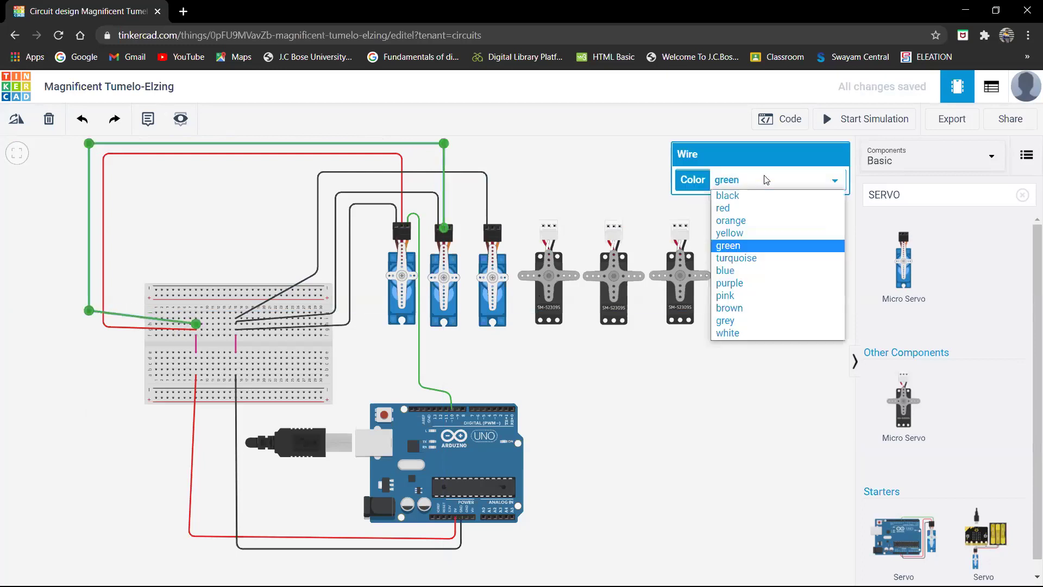
pyautogui.click(756, 210)
pyautogui.click(615, 381)
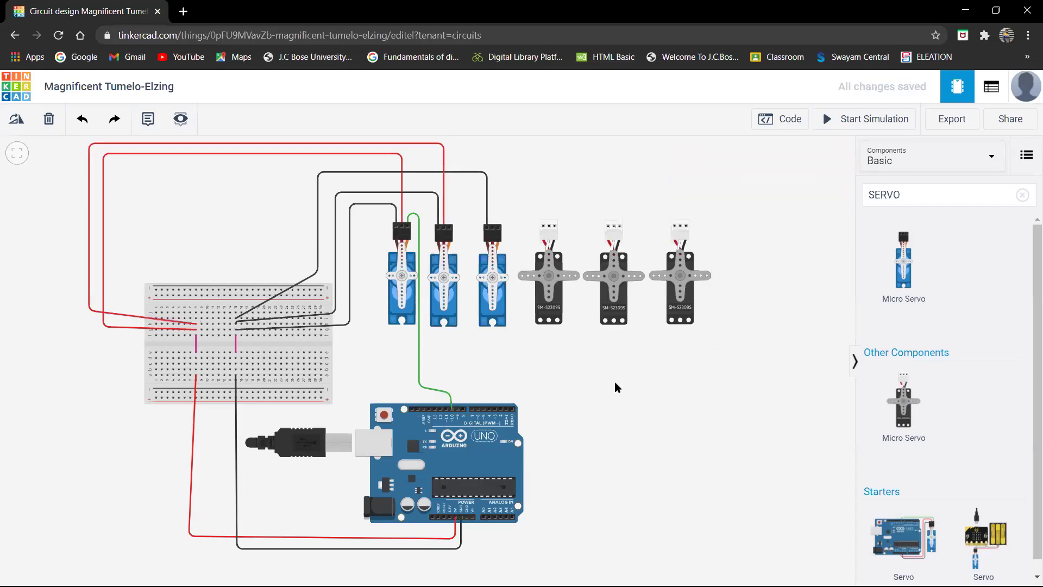
# - Wire the third blue servo's power pin around the outside of both red servo wires to hole i8, and color it red
pyautogui.click(493, 233)
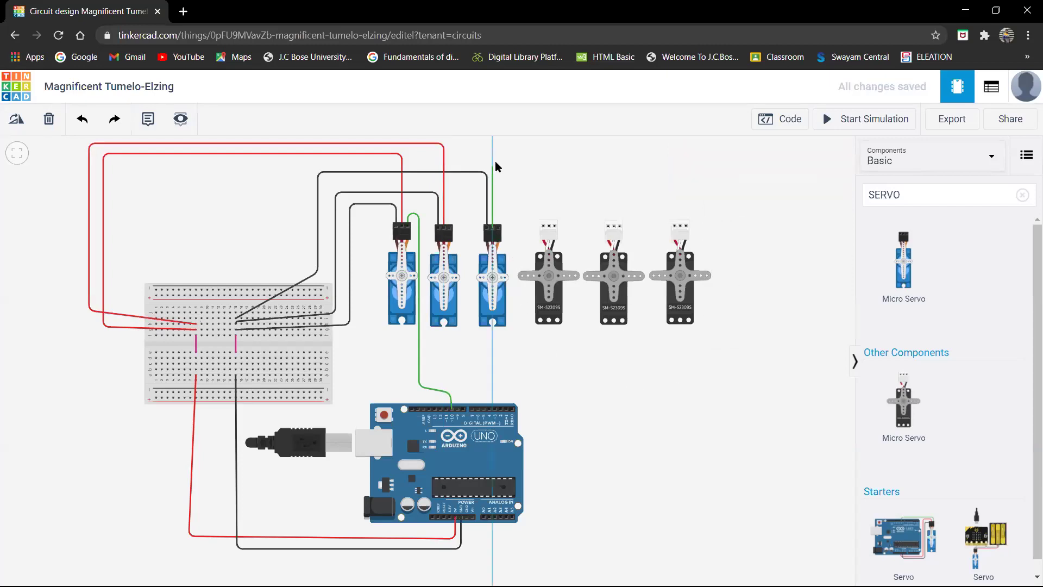
pyautogui.click(491, 140)
pyautogui.click(83, 140)
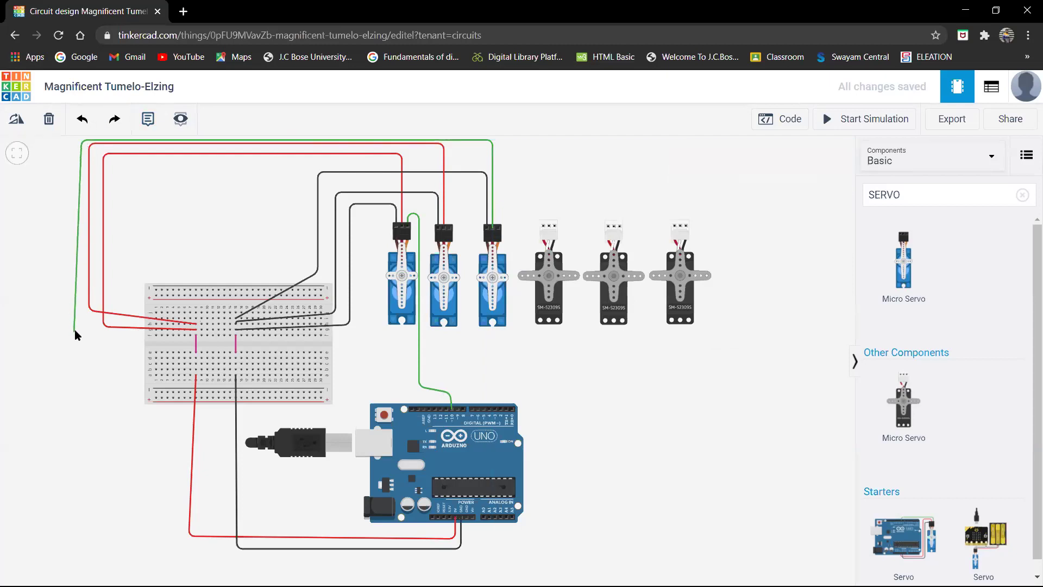
pyautogui.click(80, 294)
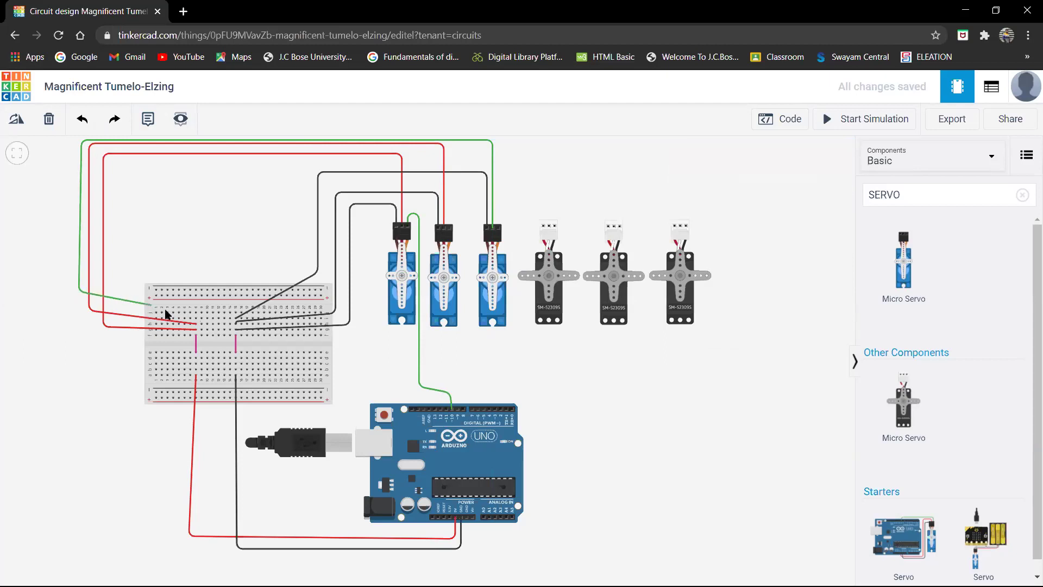
pyautogui.click(195, 317)
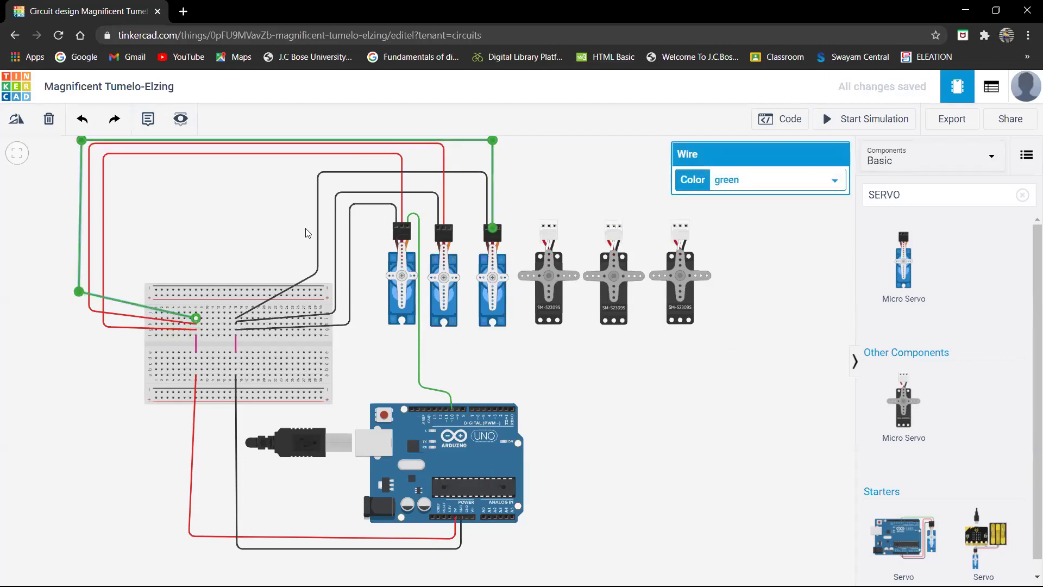
pyautogui.click(780, 179)
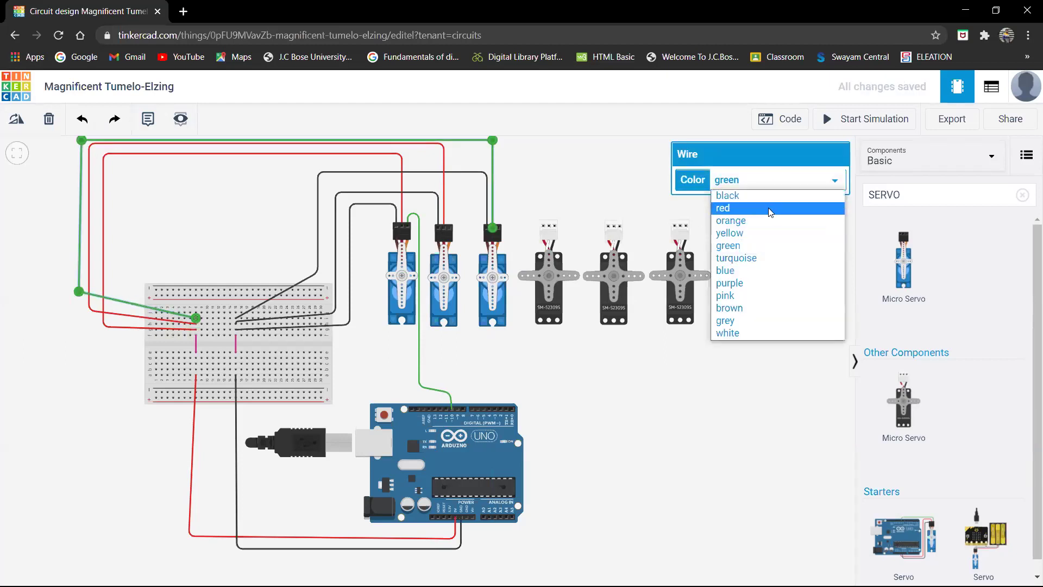
pyautogui.click(774, 209)
pyautogui.click(750, 422)
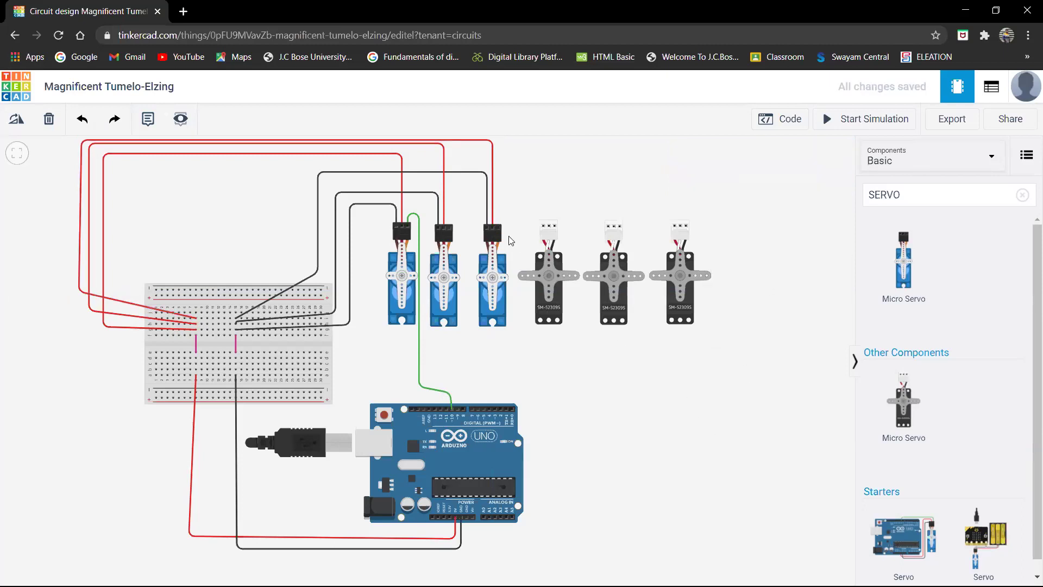
# - Wire the second blue servo's signal pin down between the second and third servos to Arduino digital pin 9, keeping the wire green
pyautogui.click(449, 228)
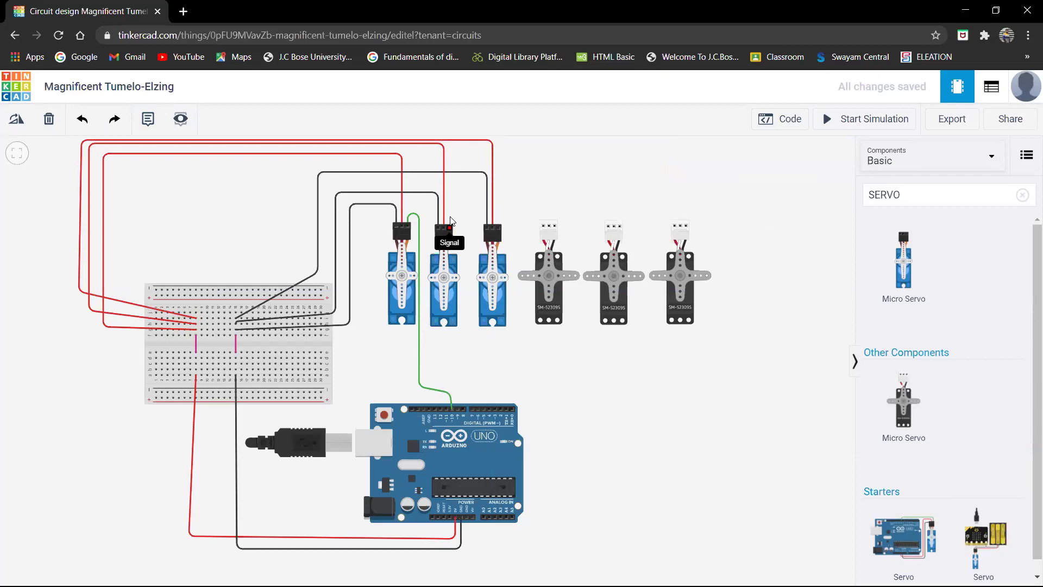
pyautogui.click(450, 212)
pyautogui.click(460, 214)
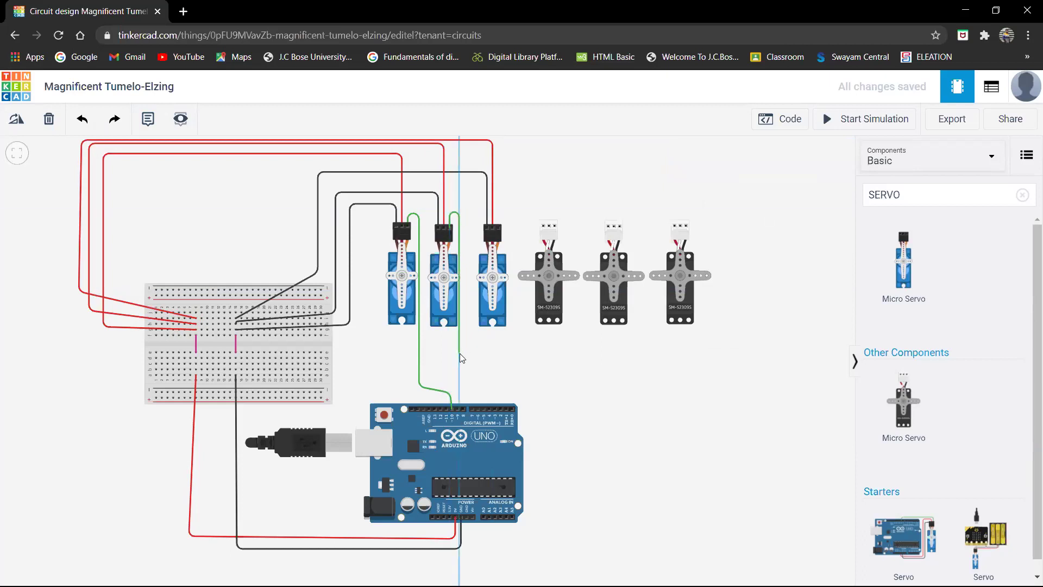
pyautogui.click(458, 411)
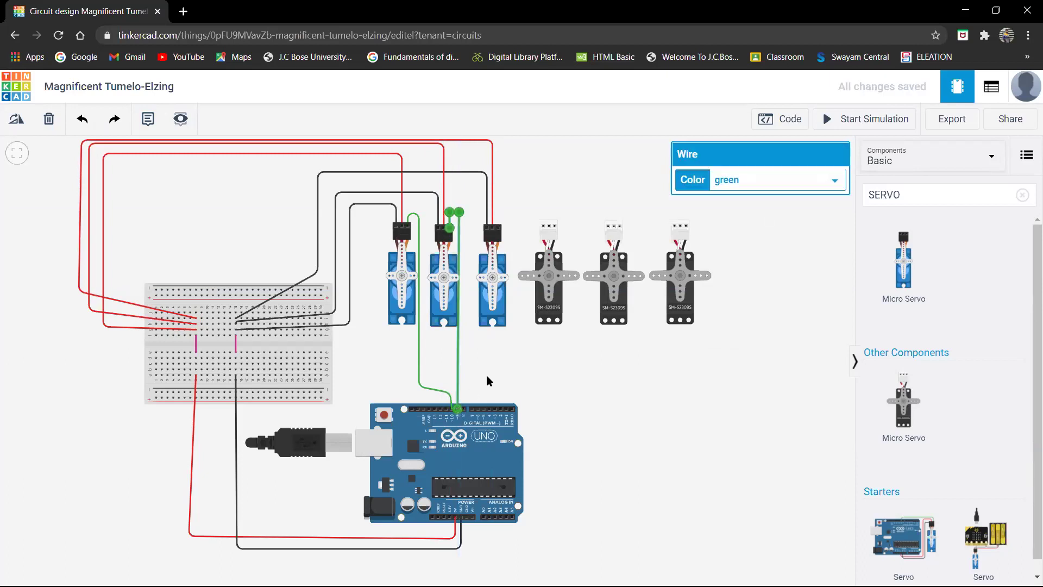
pyautogui.click(559, 364)
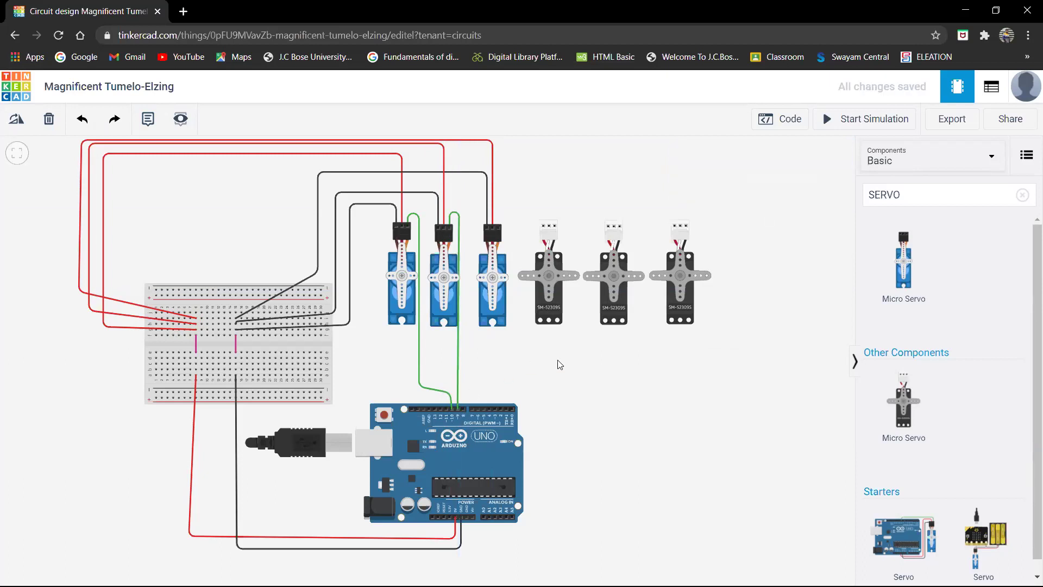
# - Wire the third blue servo's signal pin down beside that servo to Arduino digital pin 8, keeping the wire green
pyautogui.click(500, 229)
pyautogui.click(509, 216)
pyautogui.click(509, 379)
pyautogui.click(462, 408)
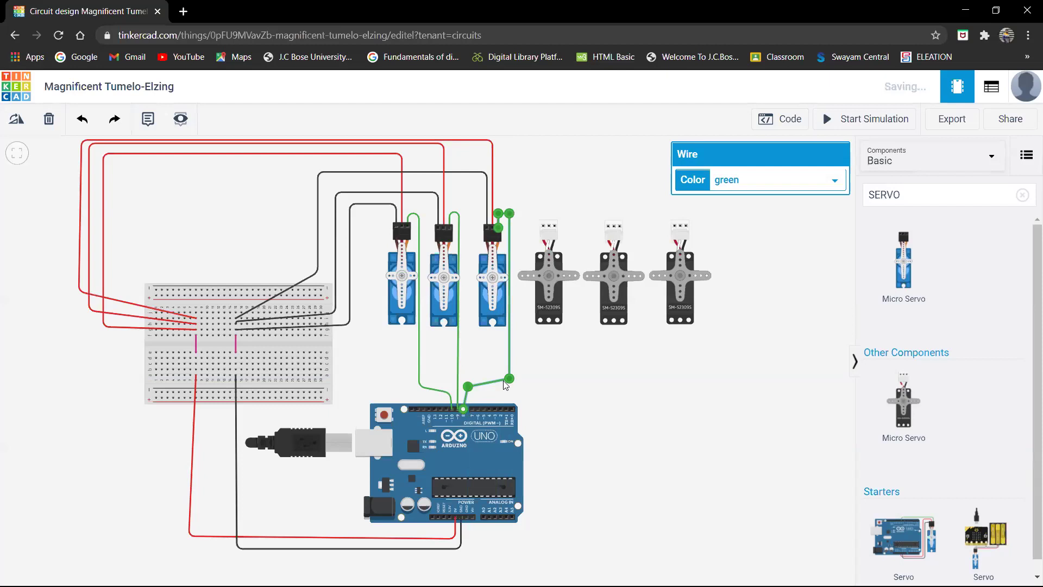
pyautogui.click(664, 365)
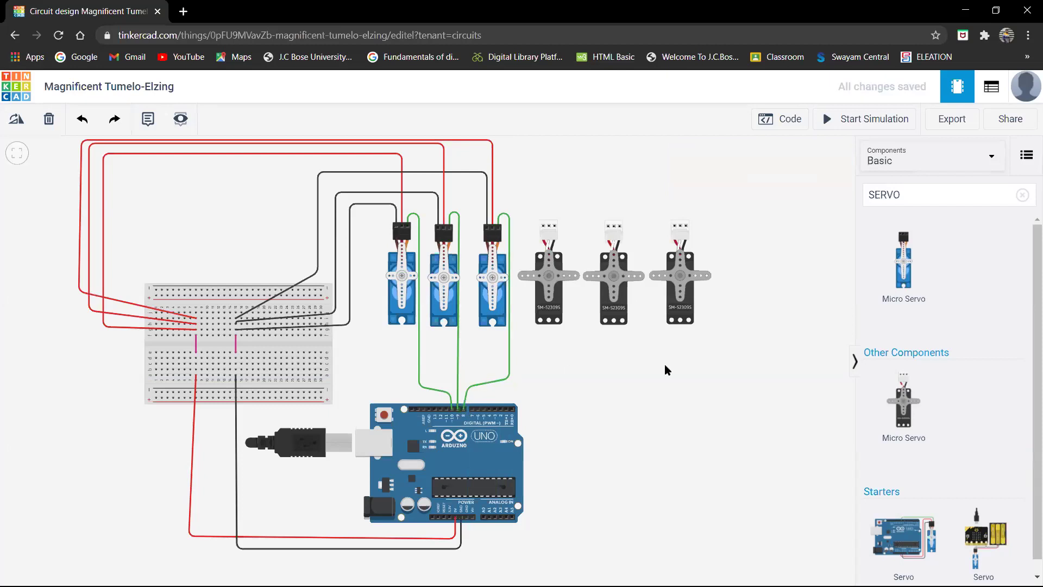
# - Wire the first black servo's power pin around the outside of the blue servos' red wires to hole d8, and color it red
pyautogui.click(543, 226)
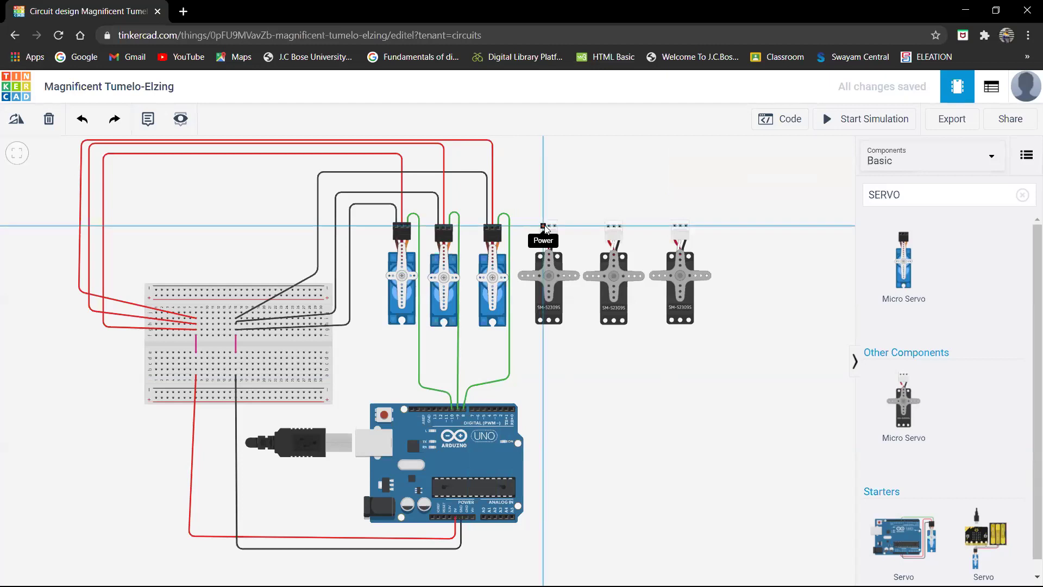
pyautogui.click(541, 162)
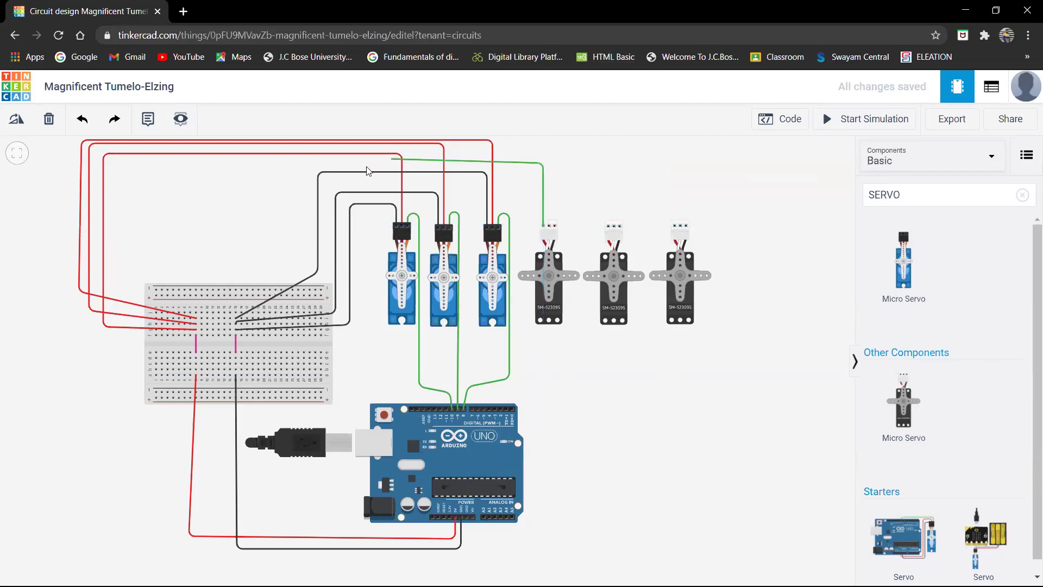
pyautogui.click(48, 164)
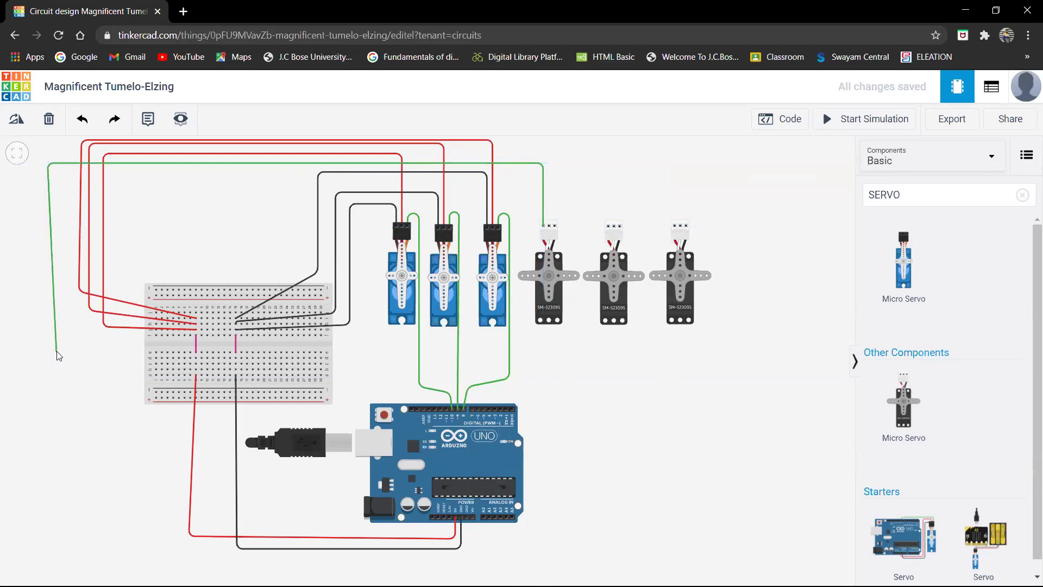
pyautogui.click(49, 359)
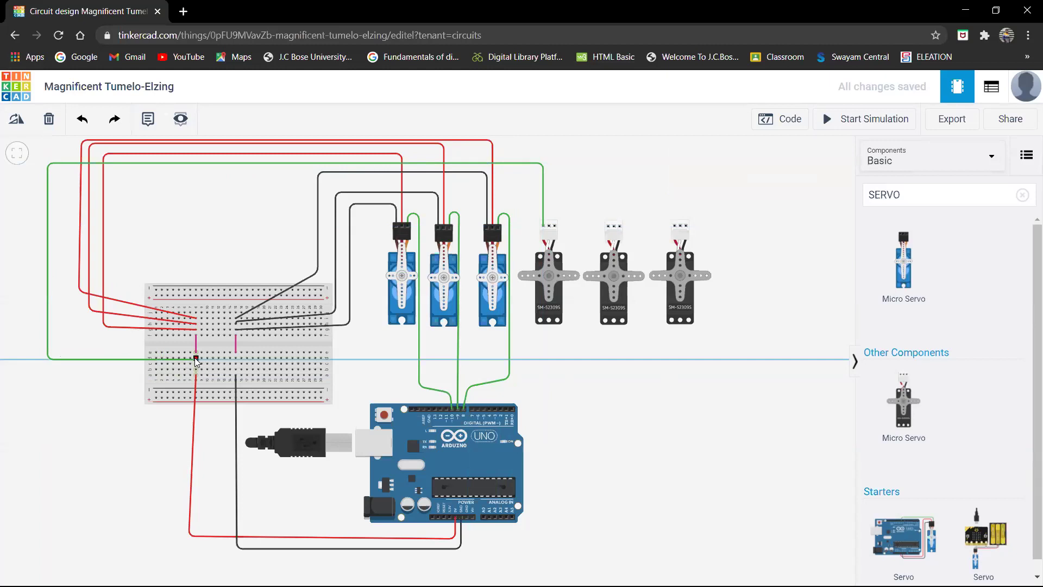
pyautogui.click(195, 359)
pyautogui.click(798, 178)
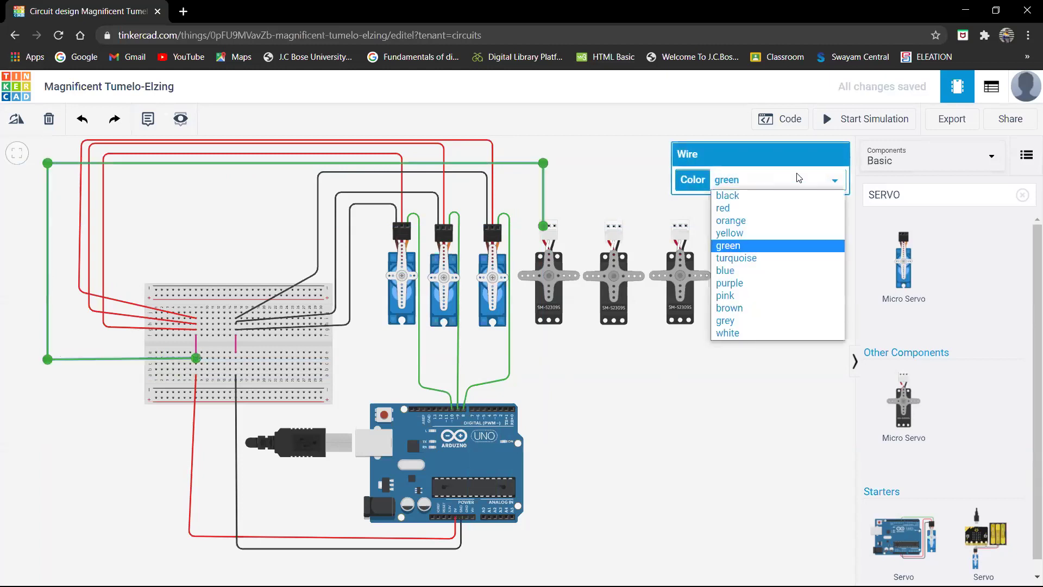
pyautogui.click(778, 206)
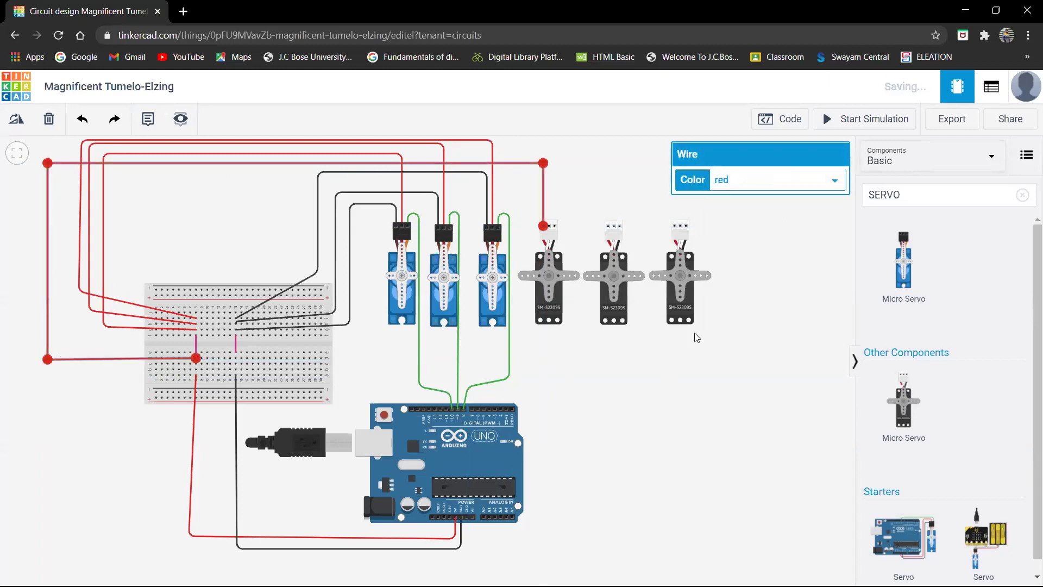
pyautogui.click(686, 399)
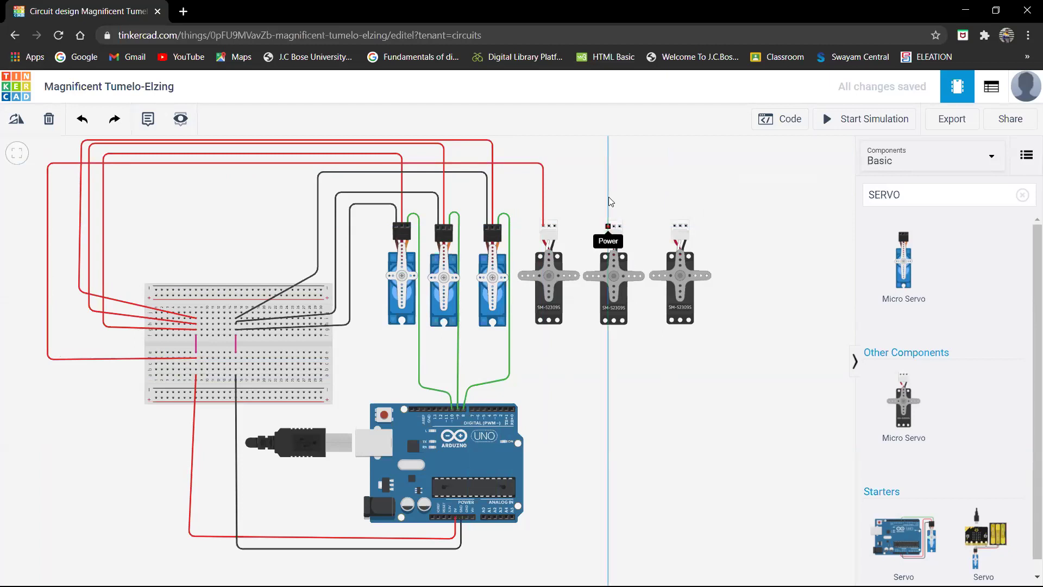
# - Wire the second black servo's power pin around the outside of the first black servo's red wire to hole c8, and color it red
pyautogui.click(608, 226)
pyautogui.click(608, 149)
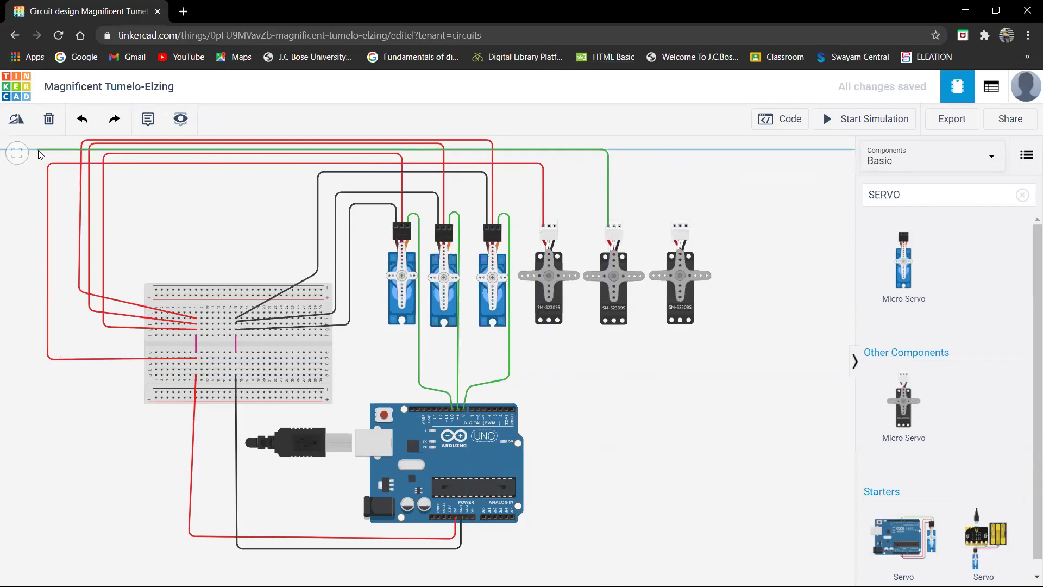
pyautogui.click(39, 152)
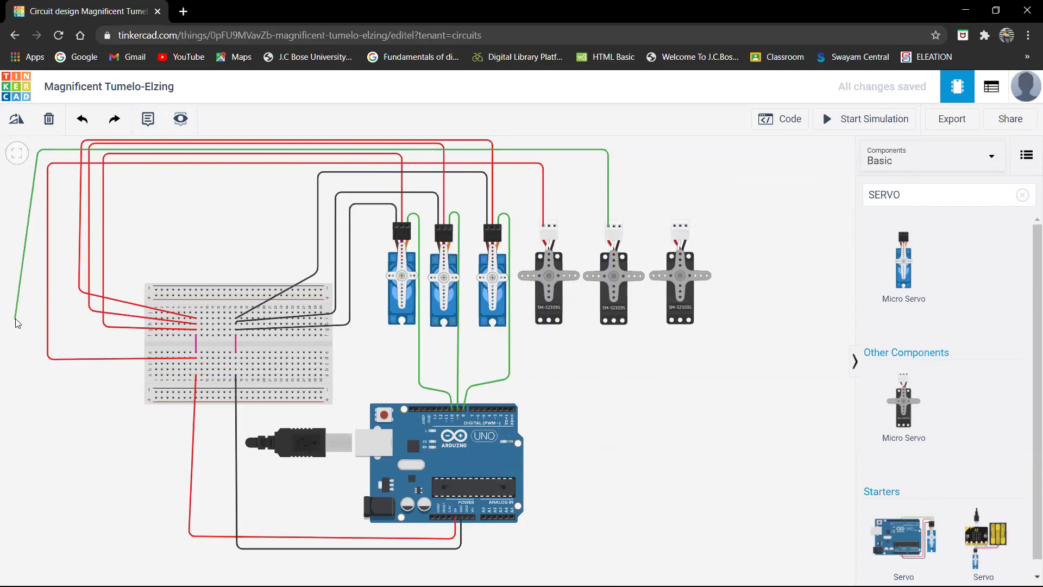
pyautogui.click(38, 369)
pyautogui.click(168, 375)
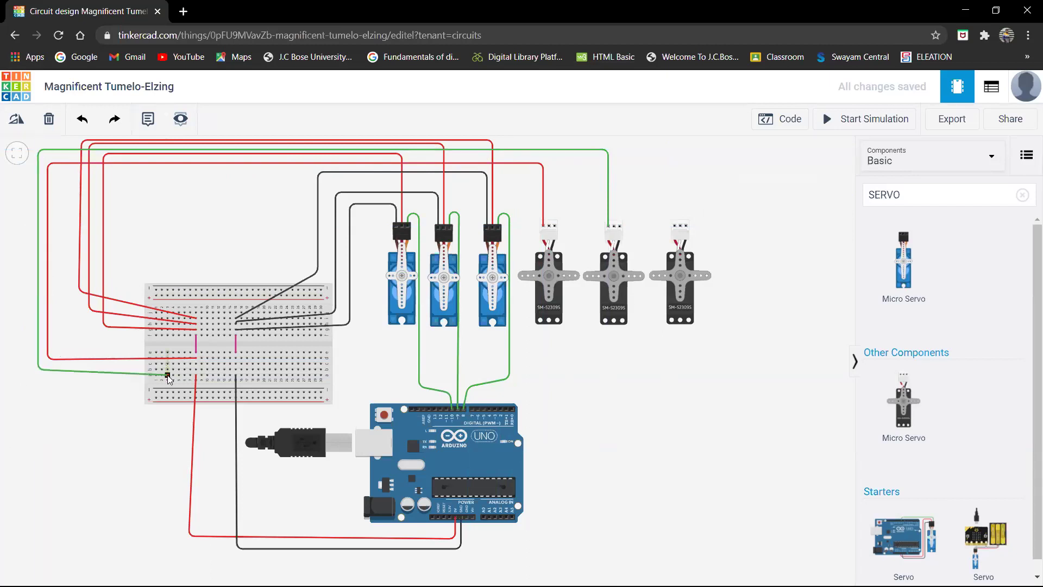
pyautogui.click(196, 363)
pyautogui.click(795, 180)
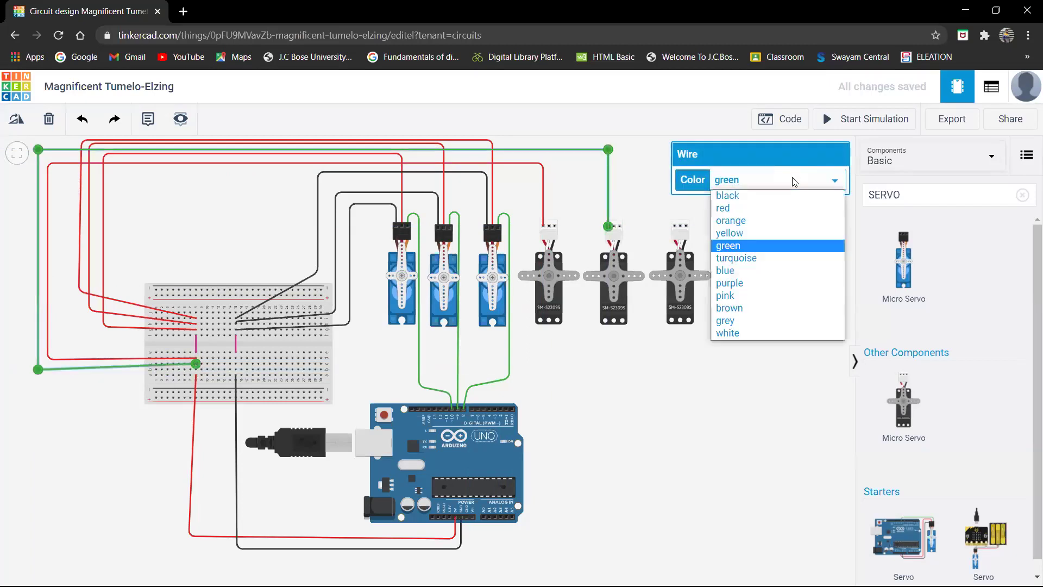
pyautogui.click(775, 208)
pyautogui.click(708, 391)
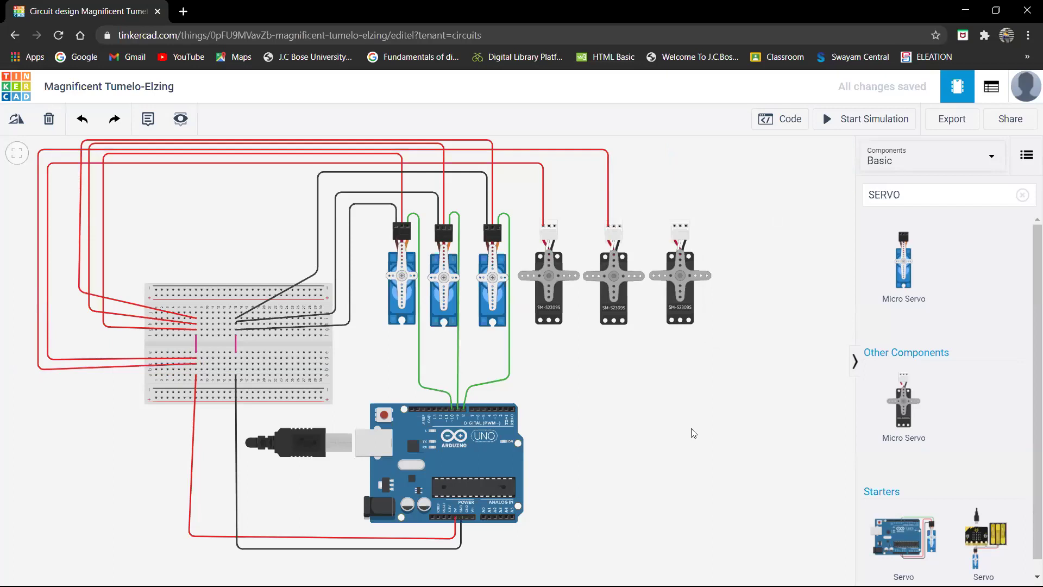
# - Wire the third black servo's power pin over the servos and down beside the breadboard to hole b8, and color it red
pyautogui.click(675, 227)
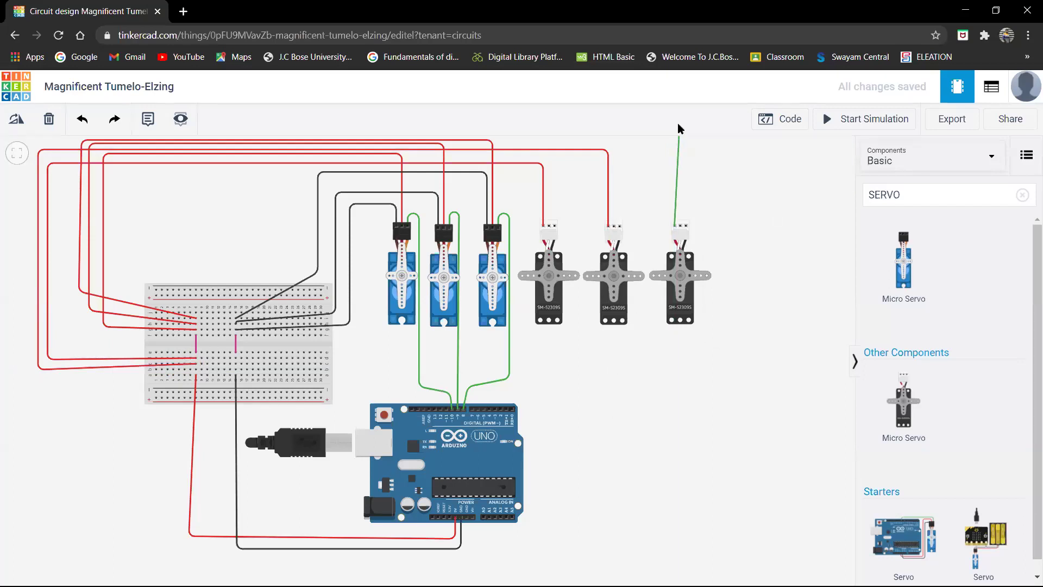
pyautogui.click(672, 155)
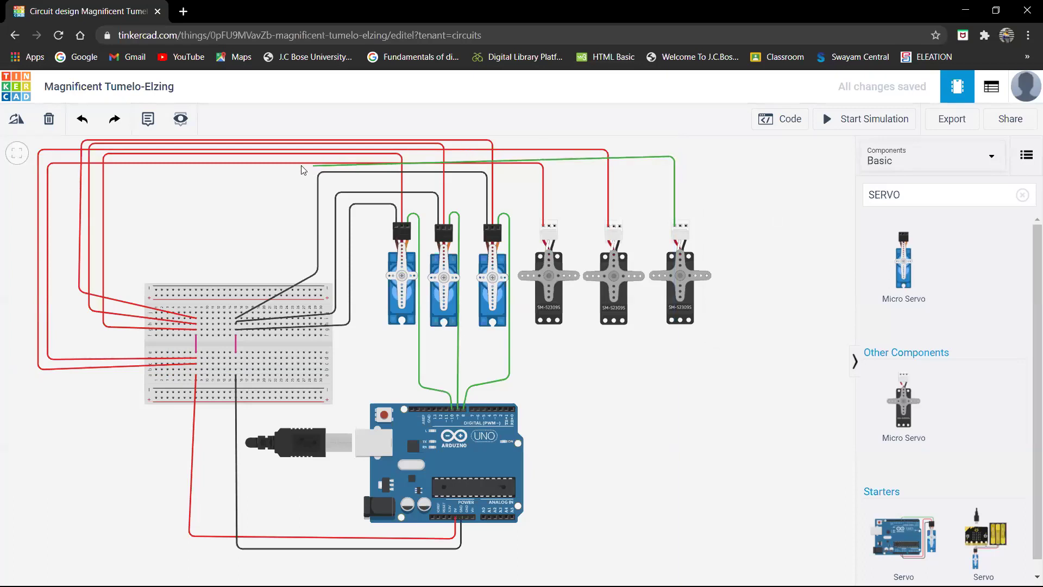
pyautogui.click(60, 157)
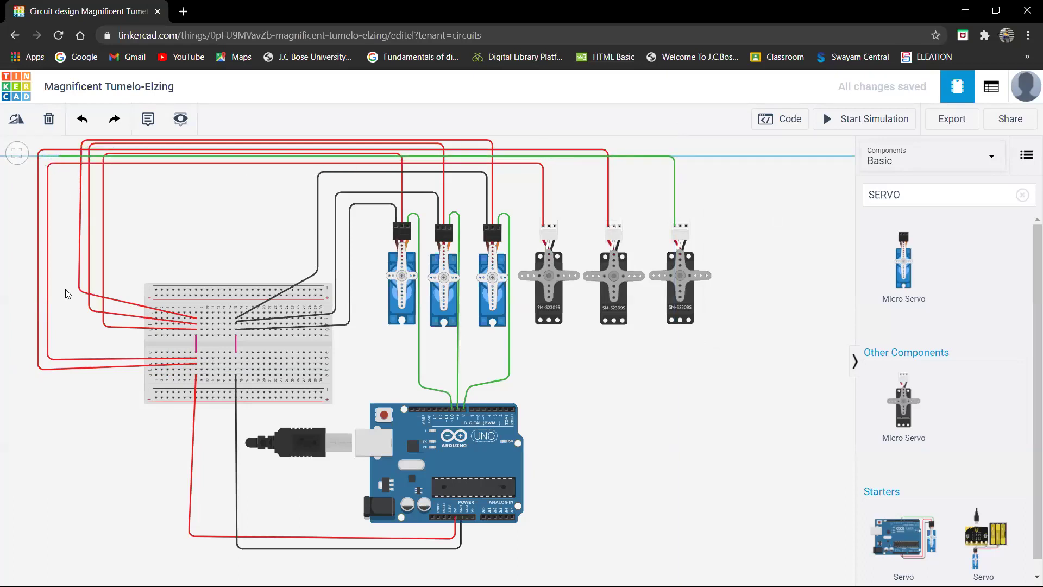
pyautogui.click(60, 375)
pyautogui.click(196, 370)
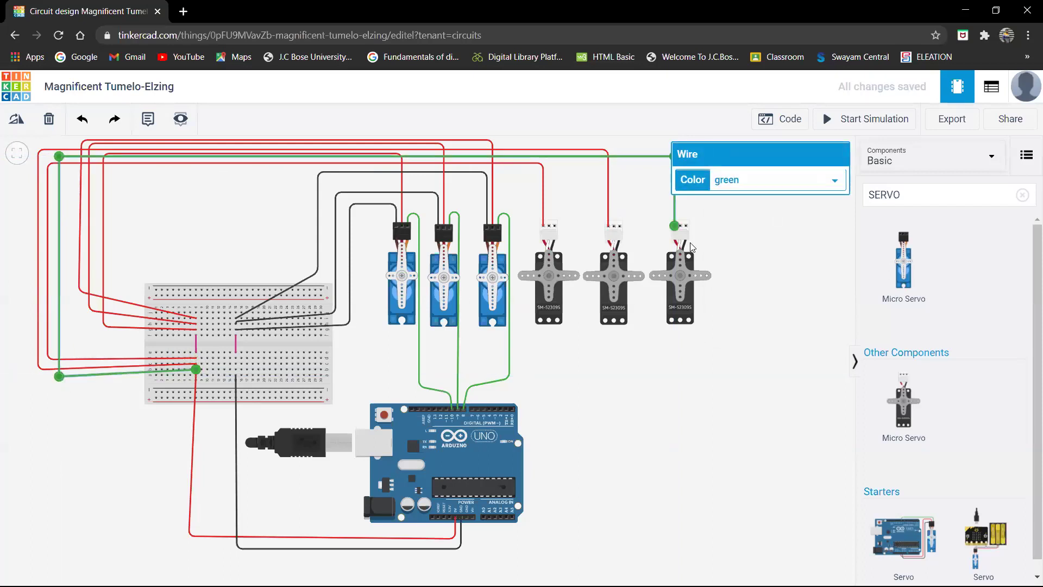
pyautogui.click(791, 184)
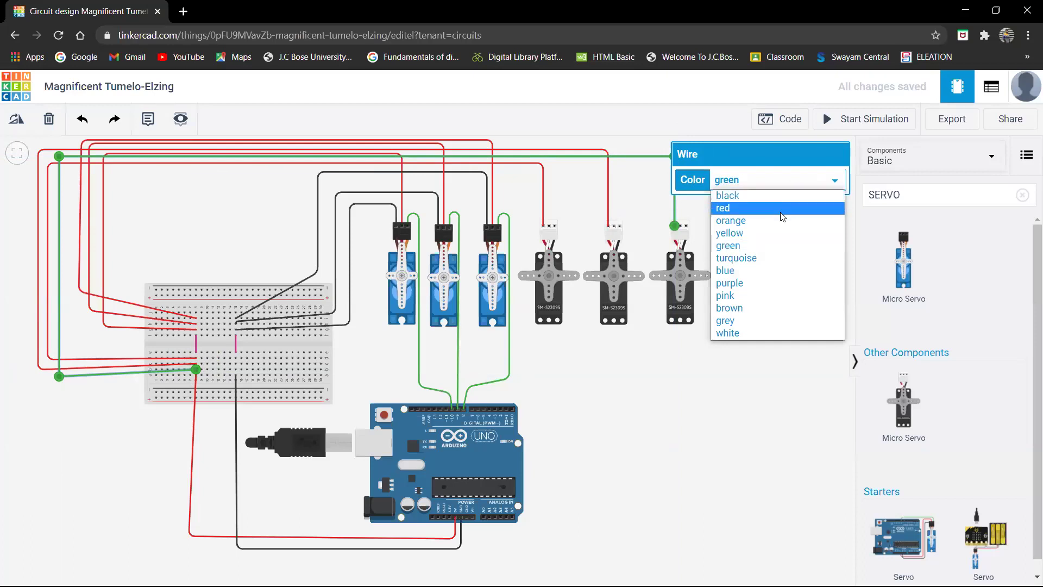
pyautogui.click(782, 209)
pyautogui.click(748, 232)
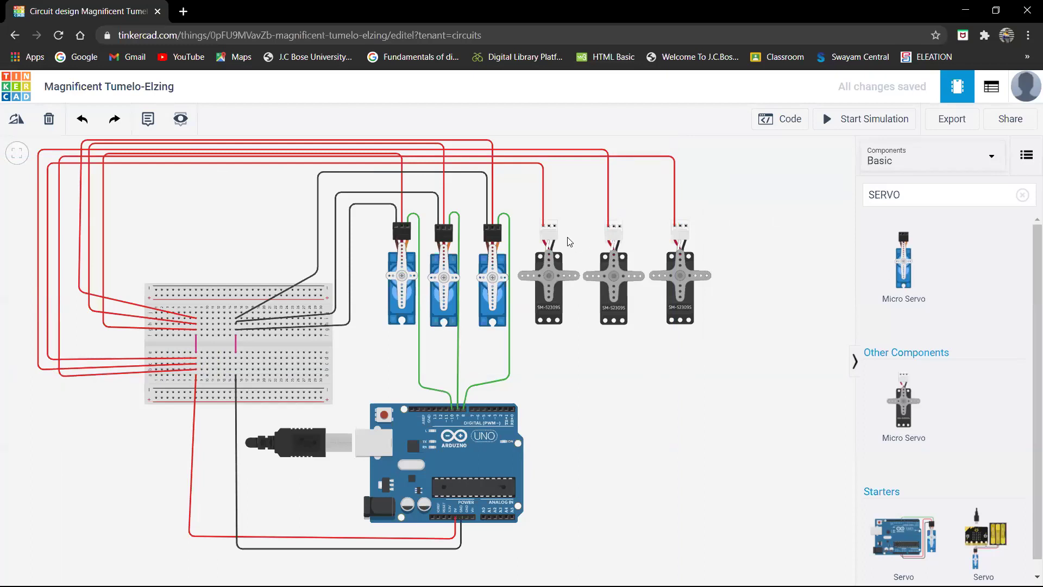
# - Wire the first black servo's signal pin down between the first two black servos to Arduino digital pin 7, keeping the wire green
pyautogui.click(549, 223)
pyautogui.click(549, 211)
pyautogui.click(569, 212)
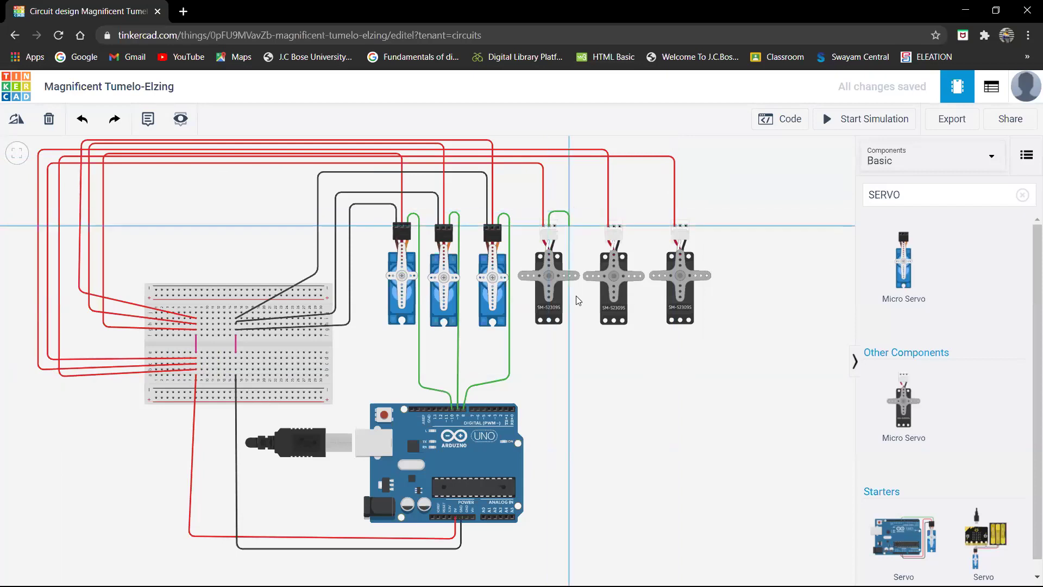
pyautogui.click(570, 361)
pyautogui.click(475, 405)
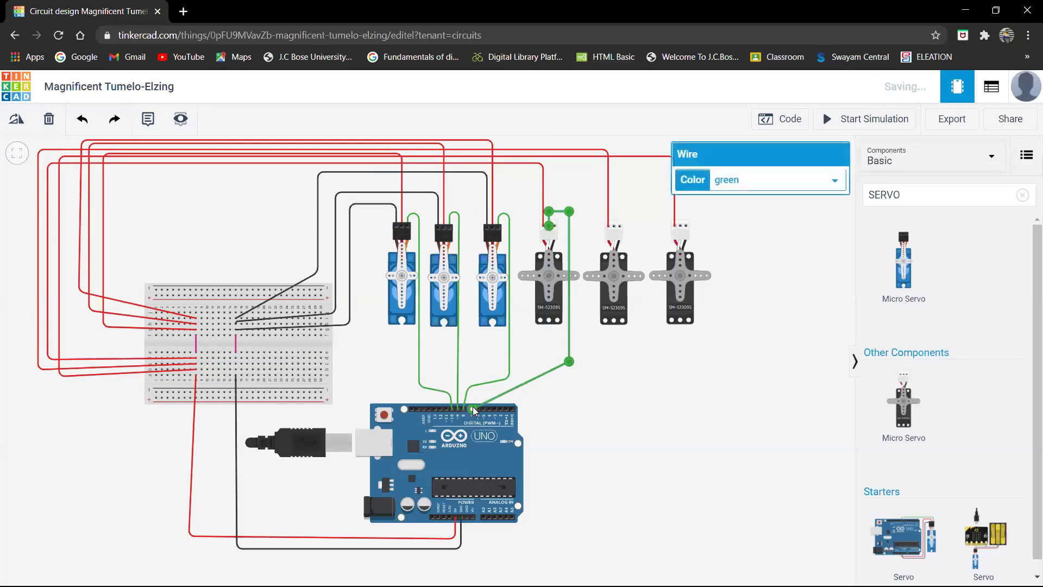
pyautogui.click(700, 379)
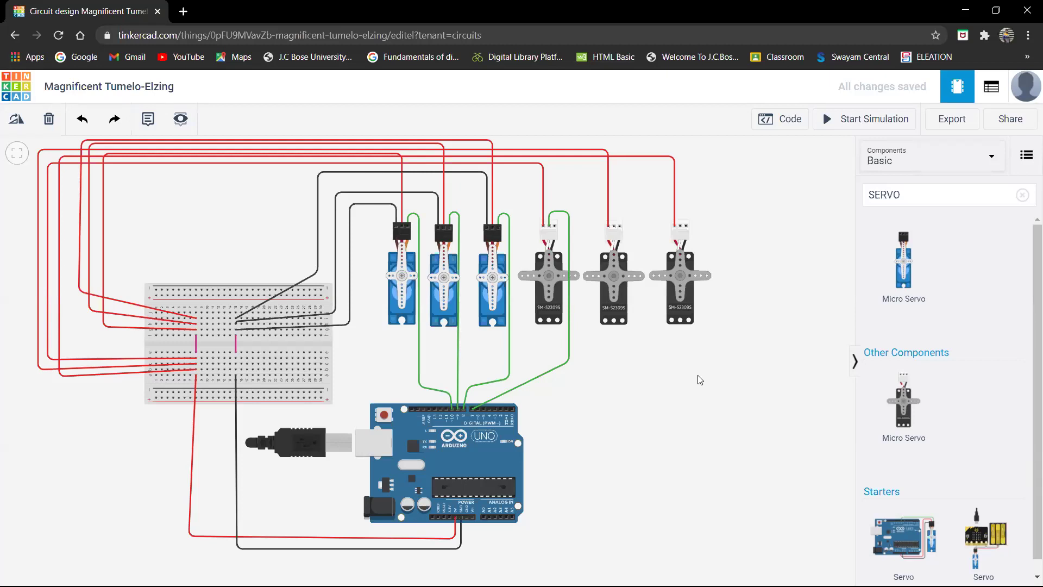
# - Wire the second black servo's signal pin down between the second and third black servos to Arduino digital pin 6, keeping the wire green
pyautogui.click(613, 227)
pyautogui.click(633, 214)
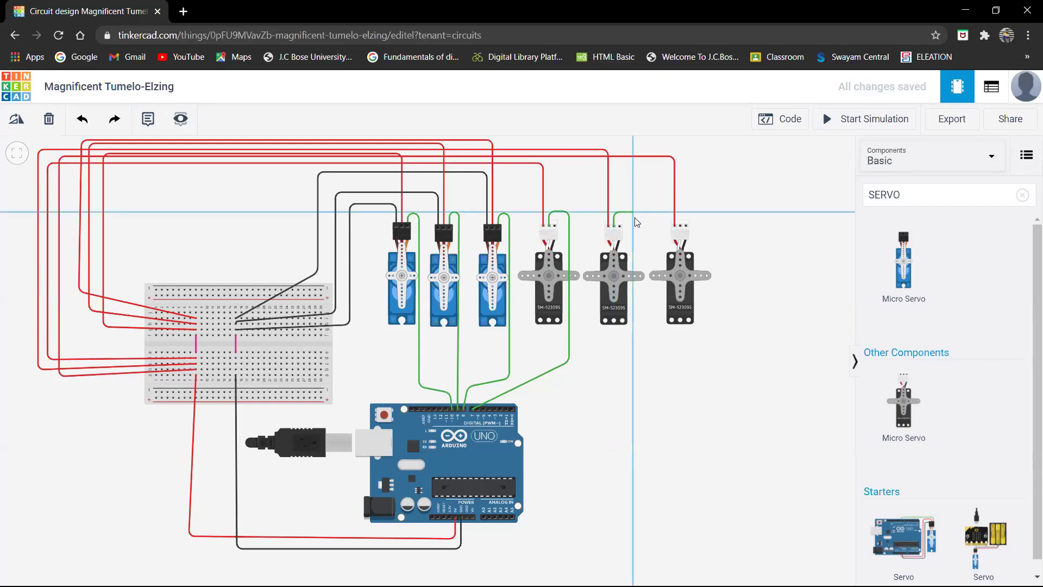
pyautogui.click(633, 367)
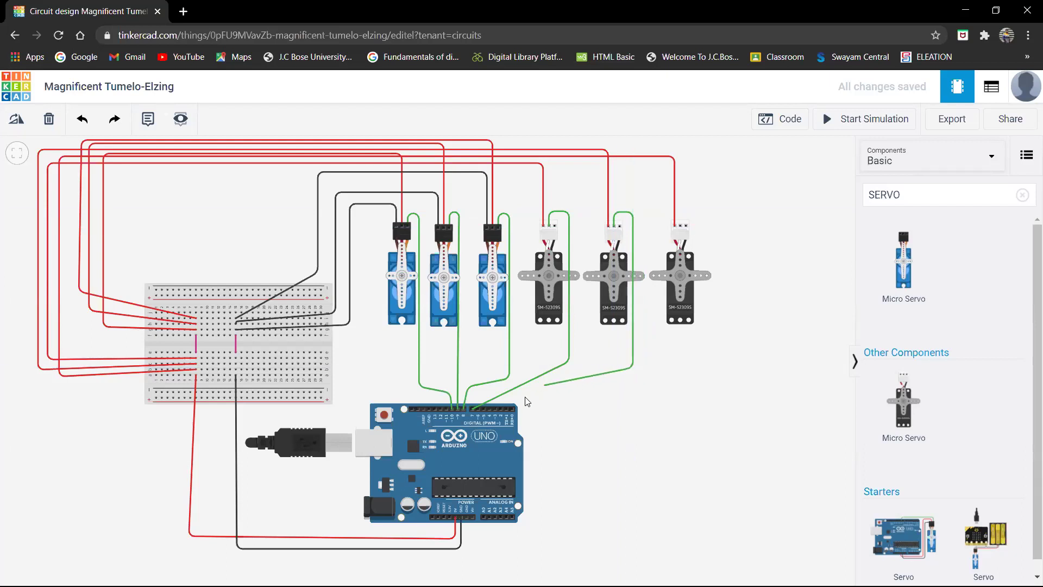
pyautogui.click(486, 409)
pyautogui.click(479, 410)
pyautogui.click(479, 410)
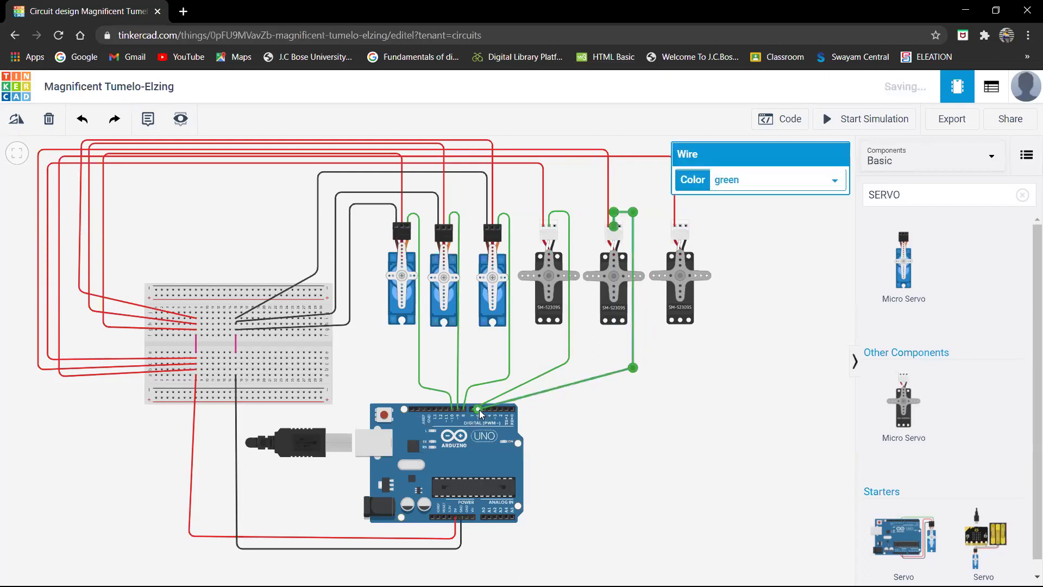
pyautogui.click(663, 444)
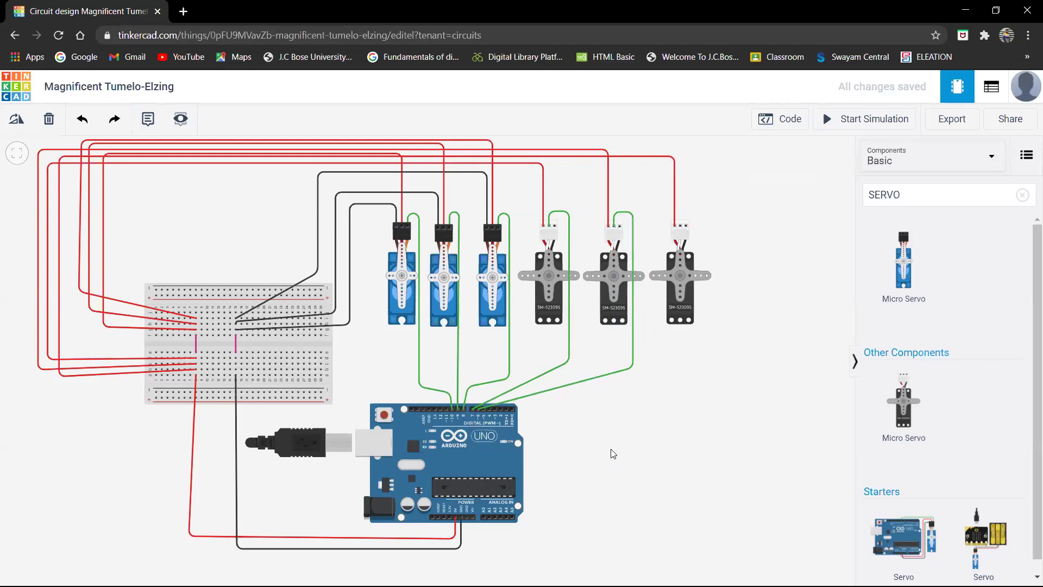
# - Wire the third black servo's signal pin down past its outer side to Arduino digital pin 5, keeping the wire green
pyautogui.click(679, 228)
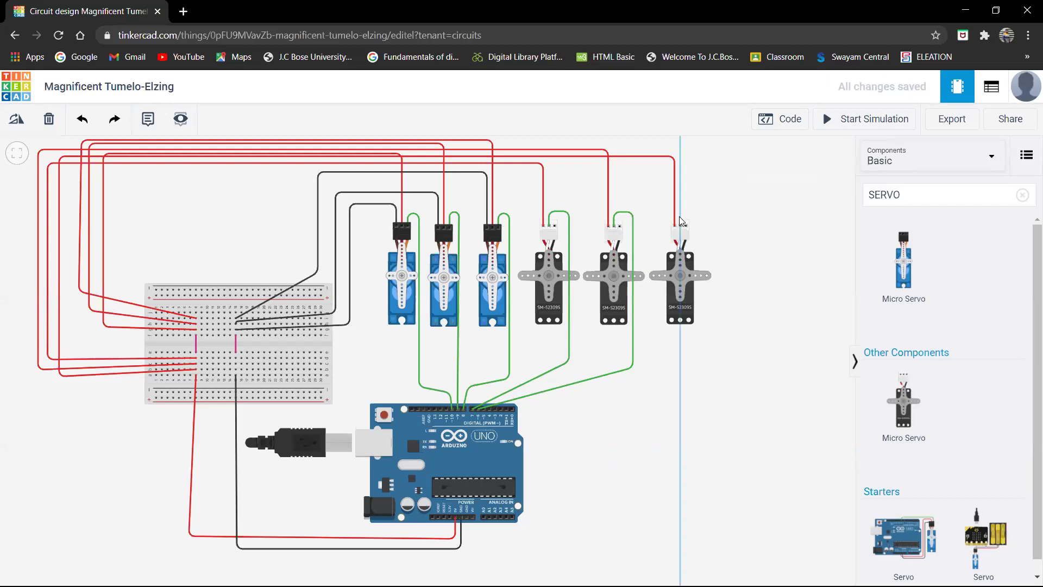
pyautogui.click(681, 212)
pyautogui.click(698, 212)
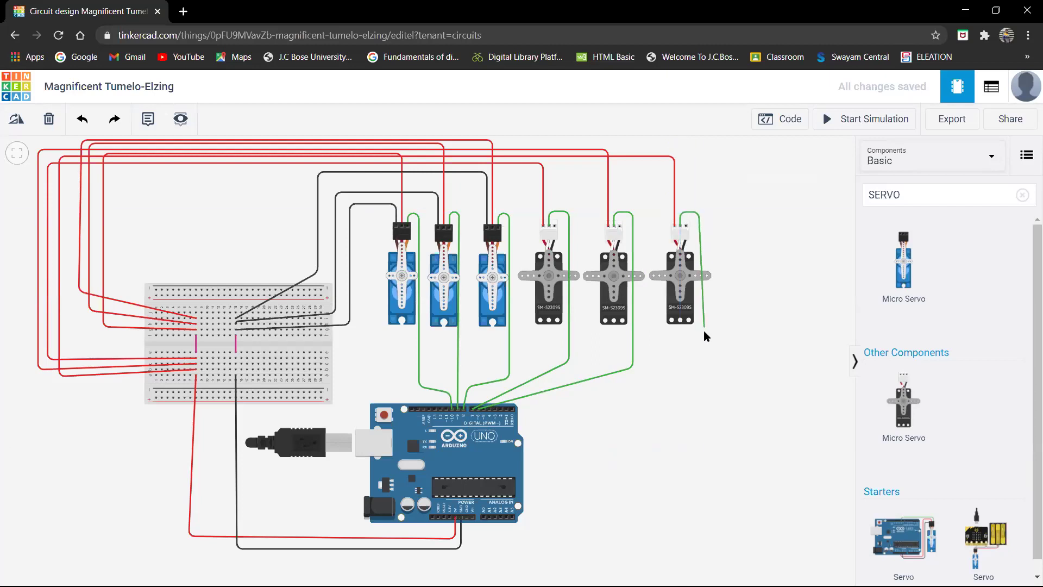
pyautogui.click(698, 345)
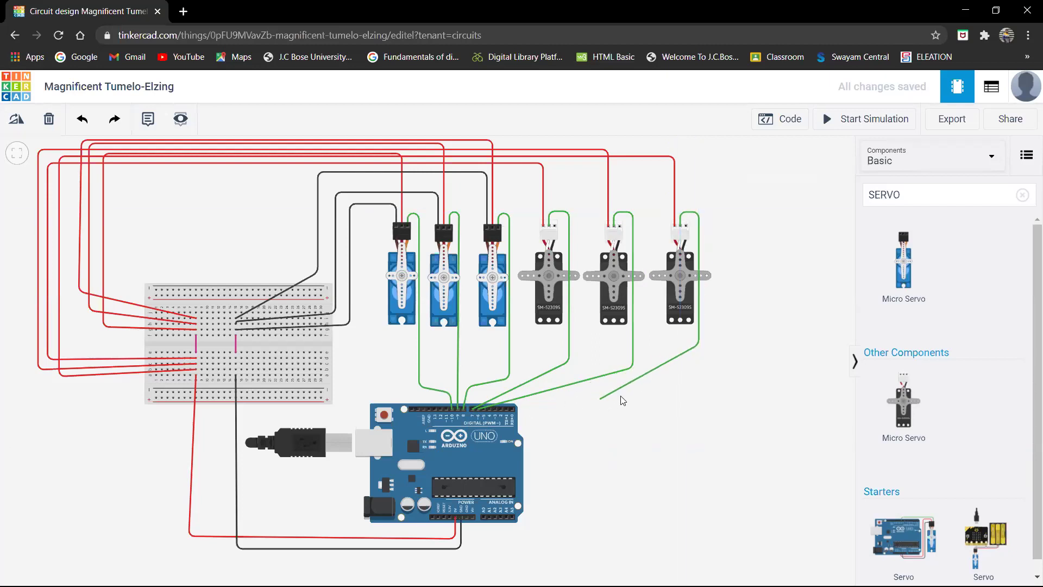
pyautogui.click(694, 383)
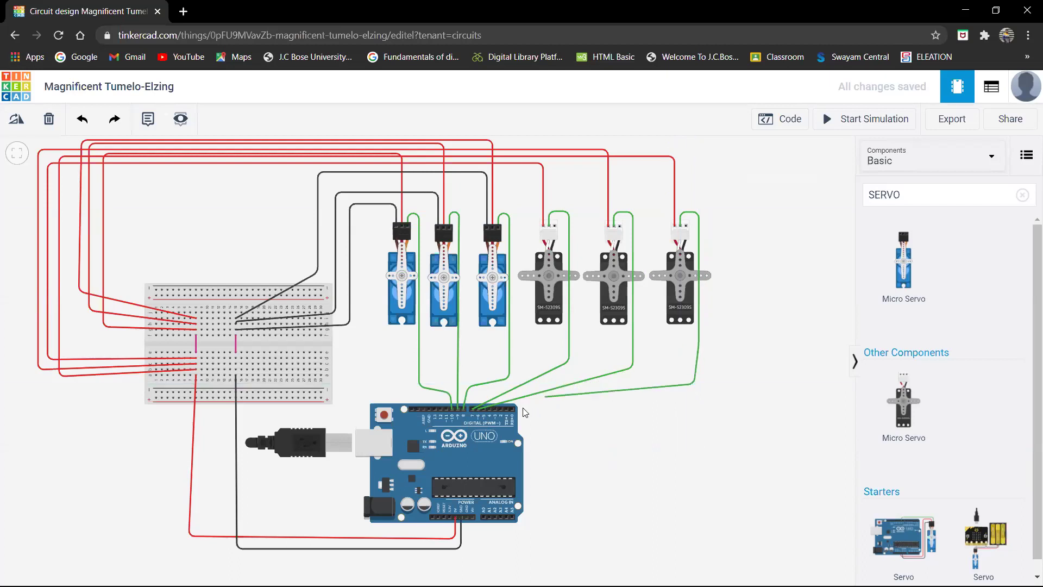
pyautogui.click(486, 412)
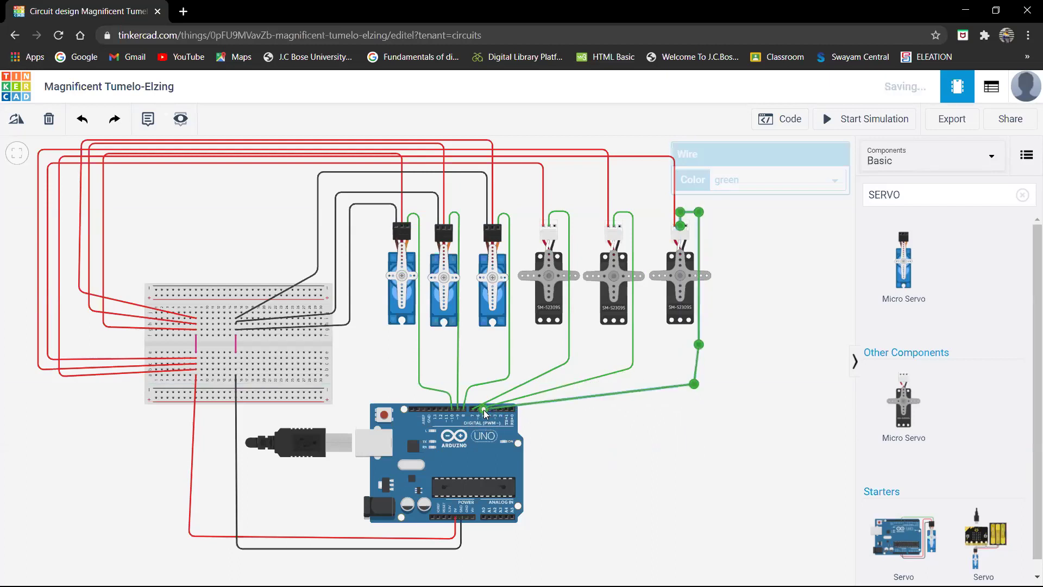
pyautogui.click(730, 466)
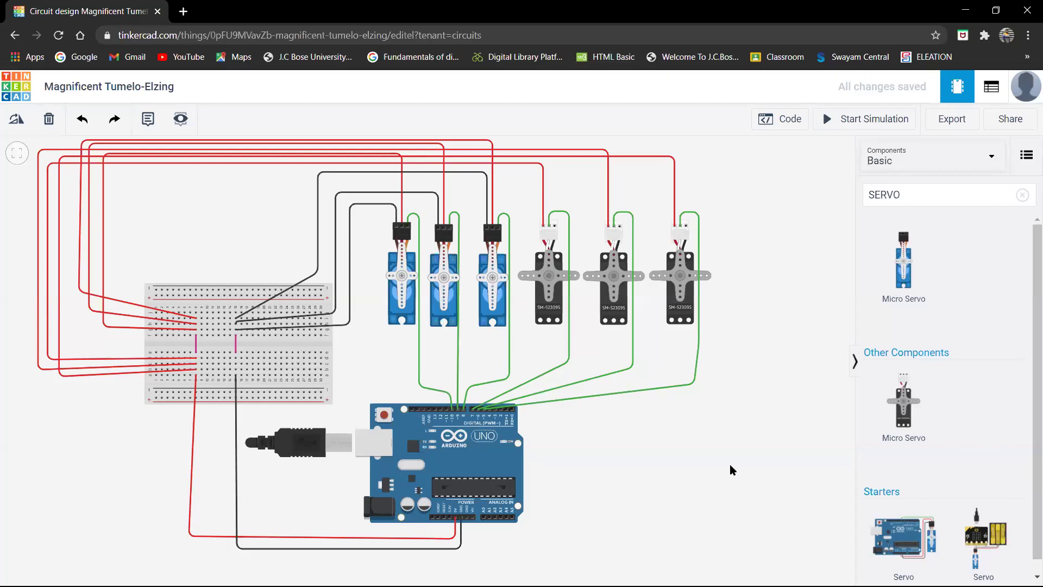
# - Wire the first black servo's ground pin over the blue servos and down to row d of the breadboard's ground column, and color it black
pyautogui.click(554, 227)
pyautogui.click(553, 198)
pyautogui.click(555, 182)
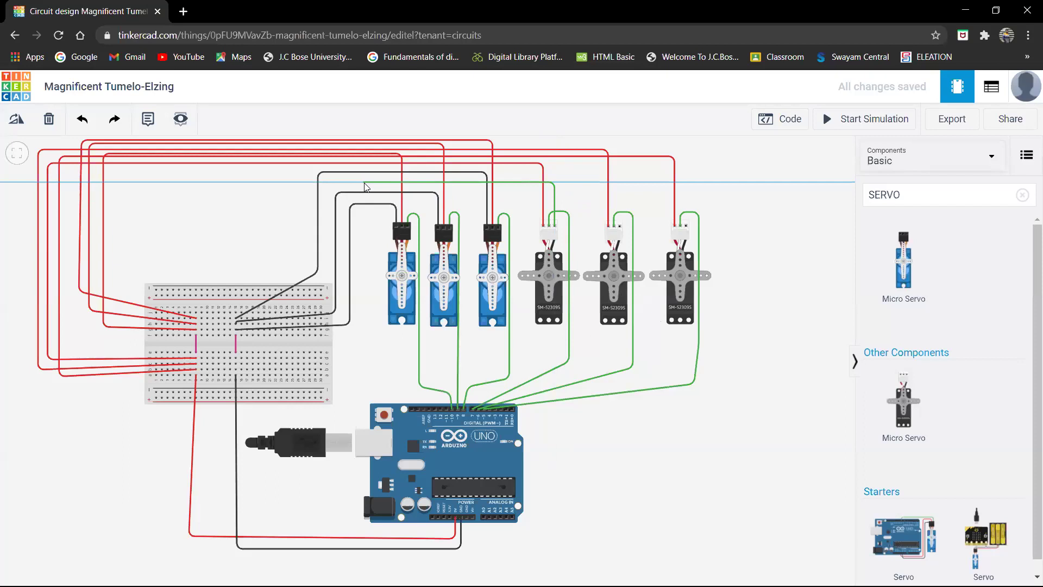
pyautogui.click(364, 183)
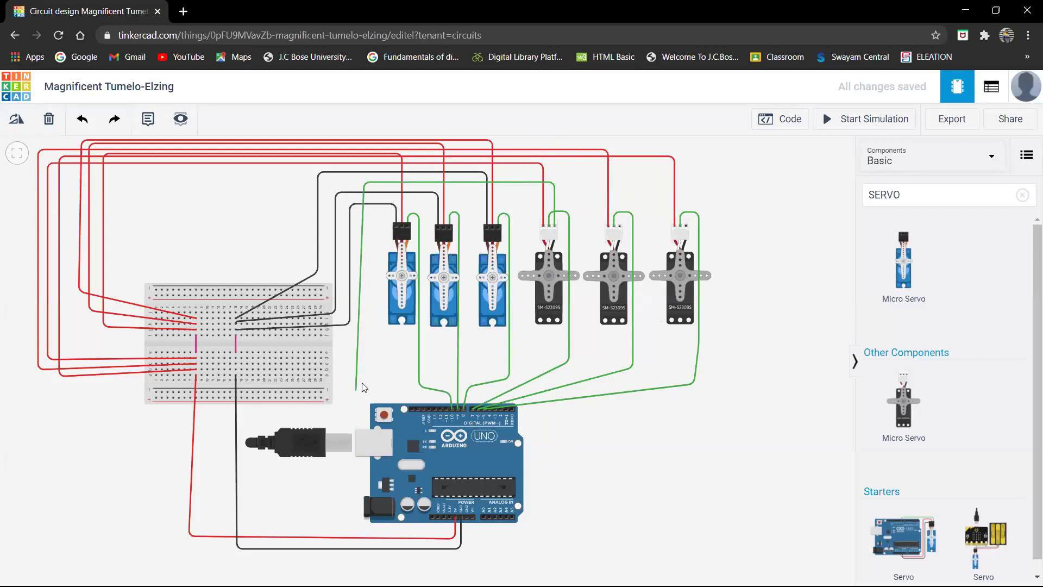
pyautogui.click(362, 348)
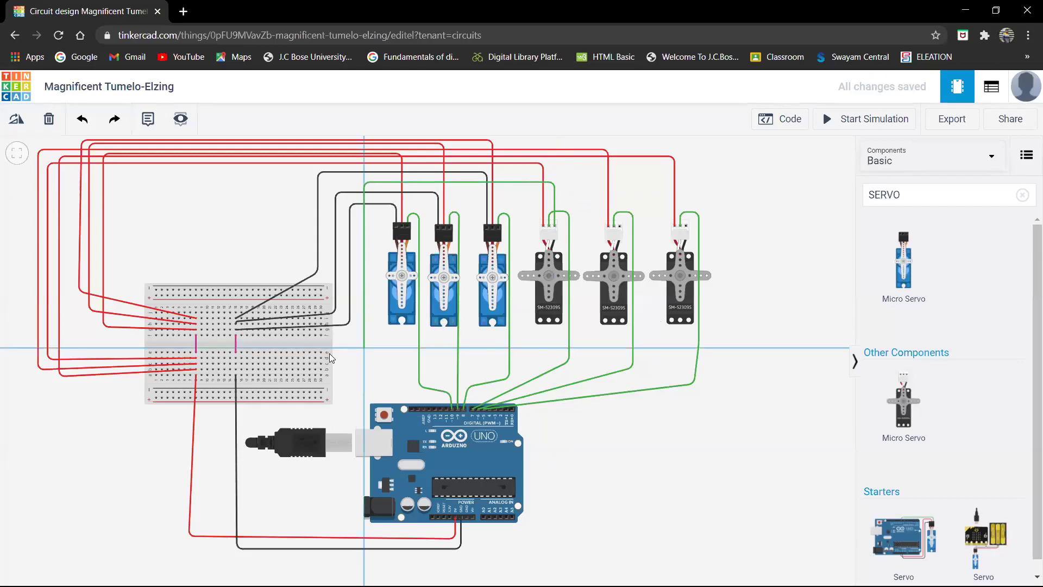
pyautogui.click(236, 358)
pyautogui.click(831, 179)
pyautogui.click(793, 198)
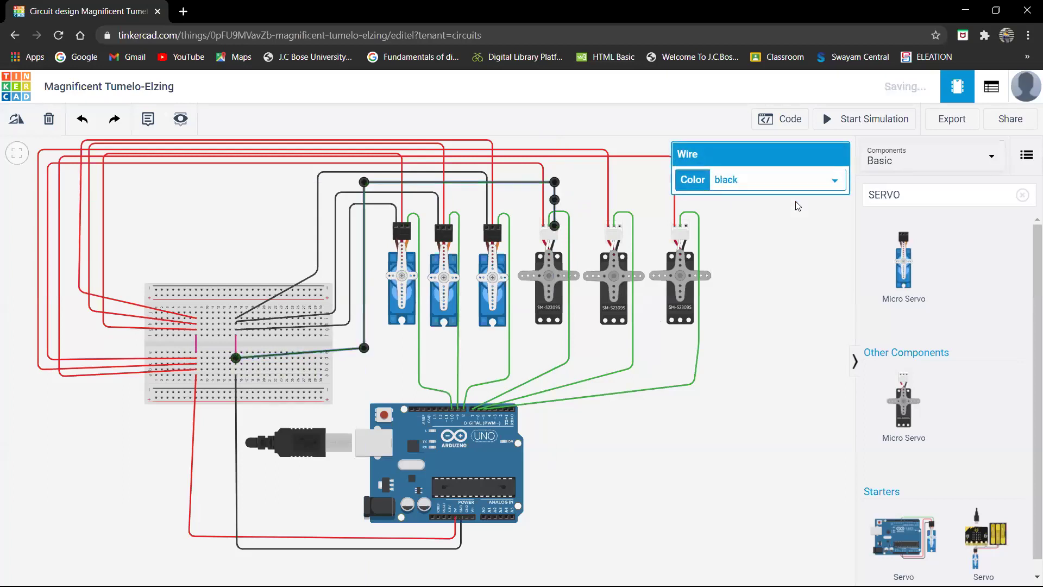
pyautogui.click(770, 264)
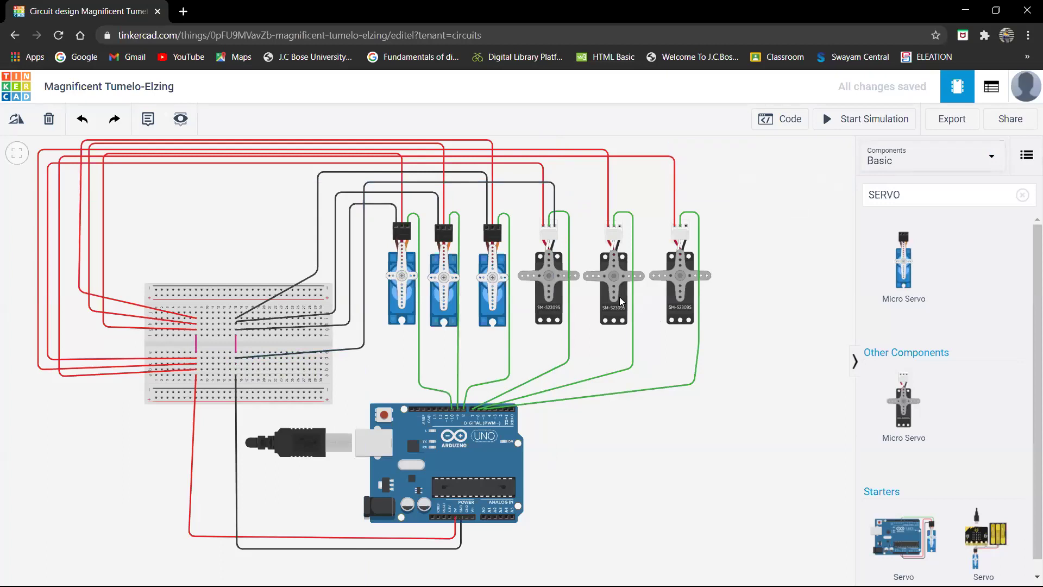
# - Wire the second black servo's ground pin over the blue servos and down to row c of the breadboard's ground column, and color it black
pyautogui.click(619, 227)
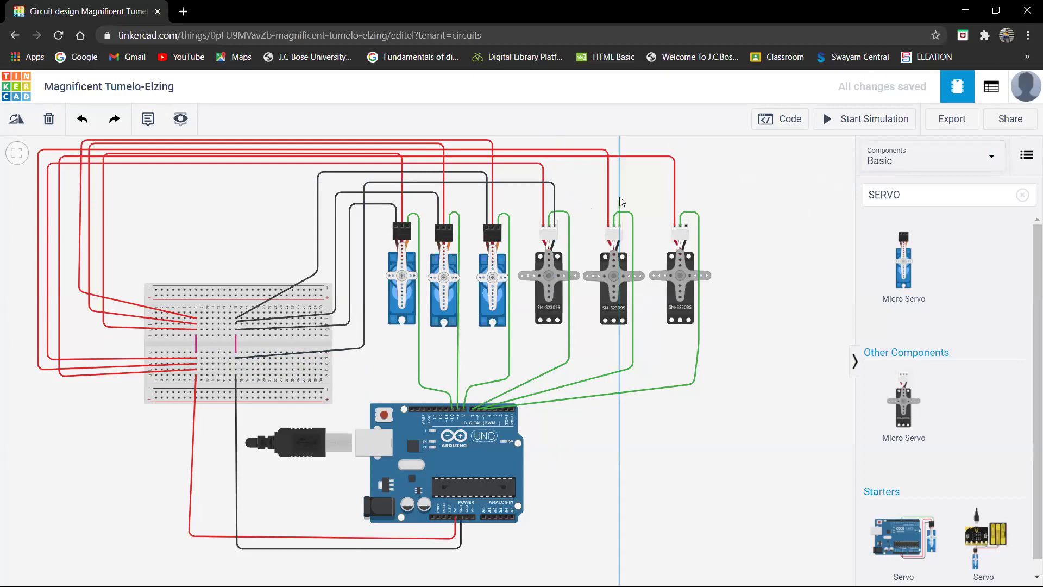
pyautogui.click(618, 195)
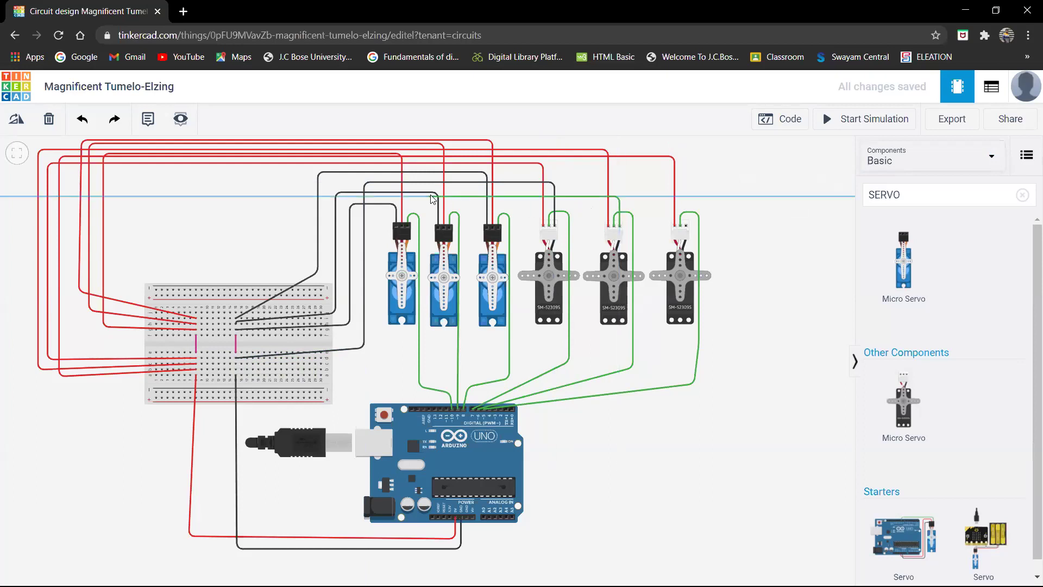
pyautogui.click(341, 198)
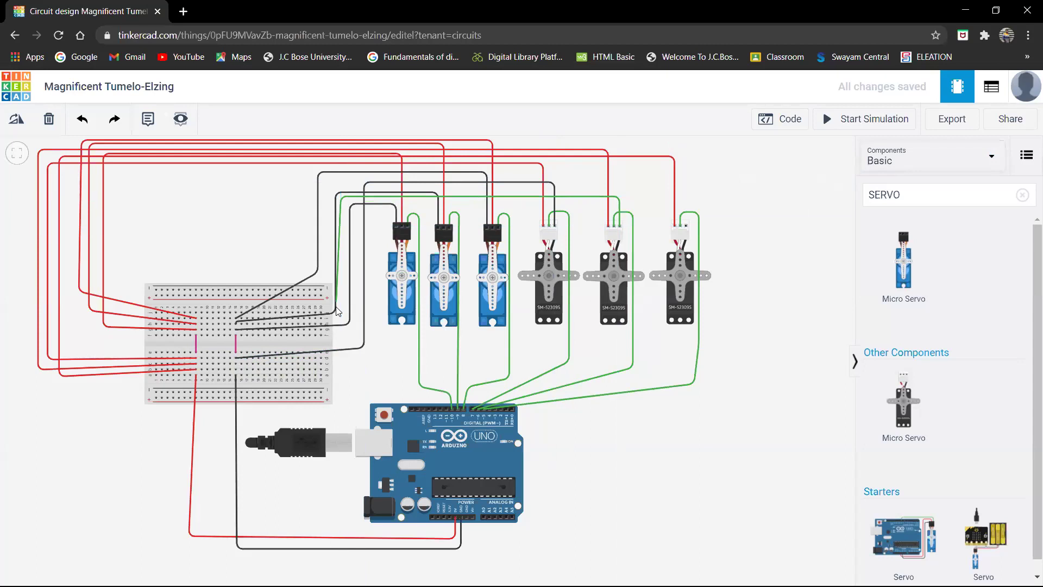
pyautogui.click(343, 356)
pyautogui.click(239, 363)
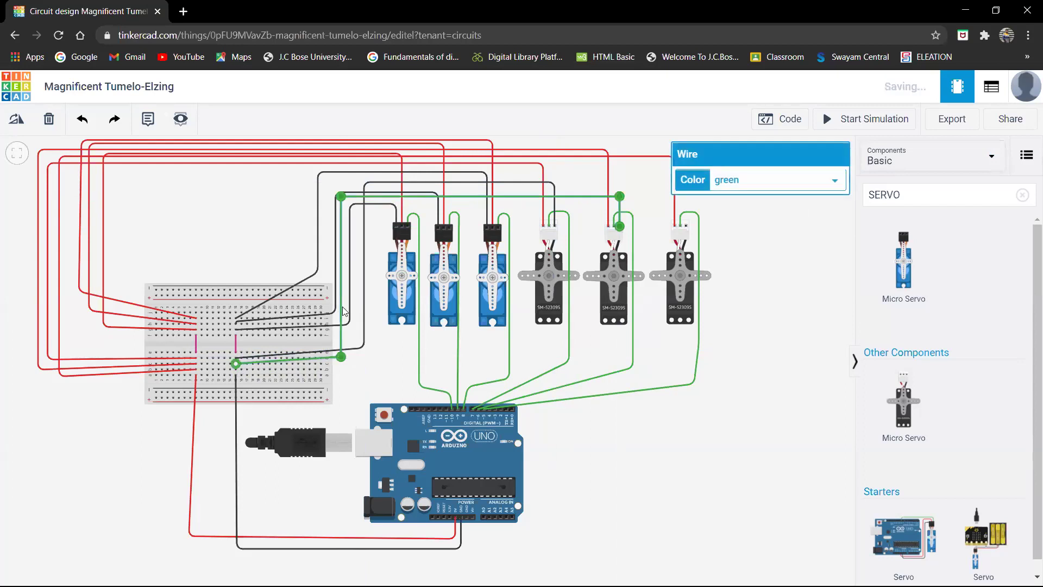
pyautogui.click(788, 179)
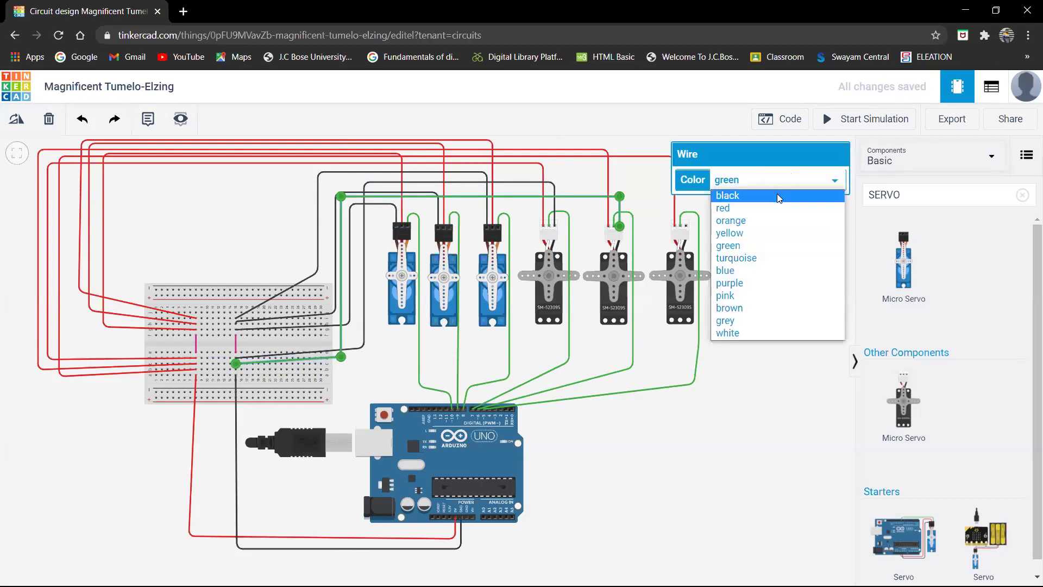
pyautogui.click(777, 193)
# - Wire the third black servo's ground pin over the other servos and down to row b of the breadboard's ground column, and color it black
pyautogui.click(686, 225)
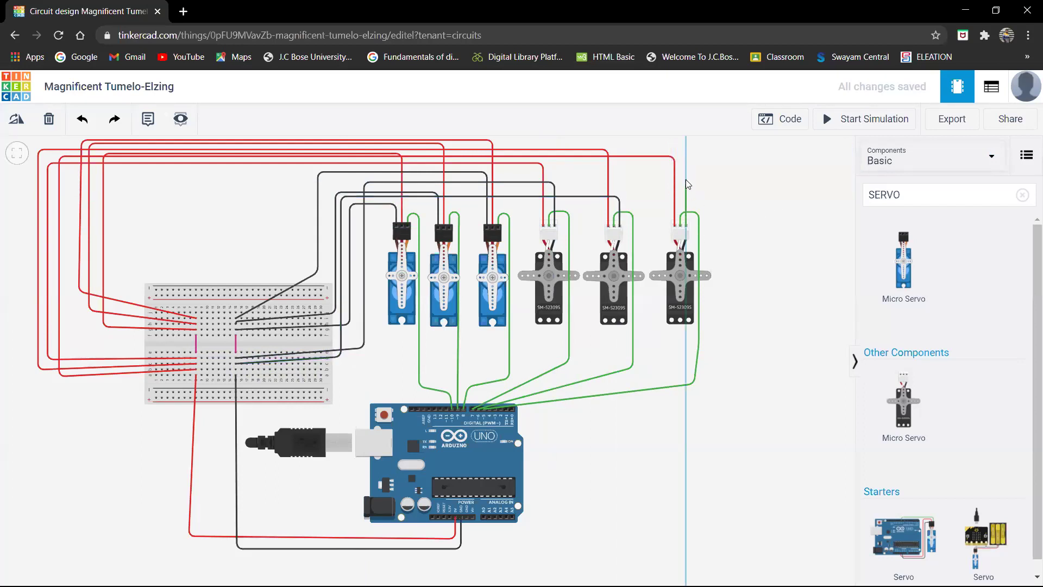
pyautogui.click(685, 186)
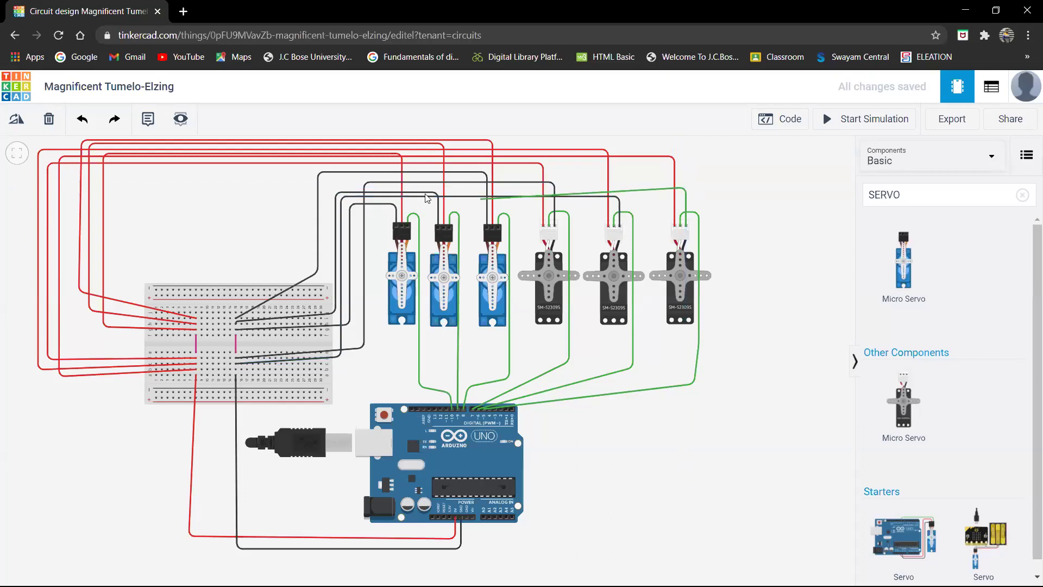
pyautogui.click(374, 188)
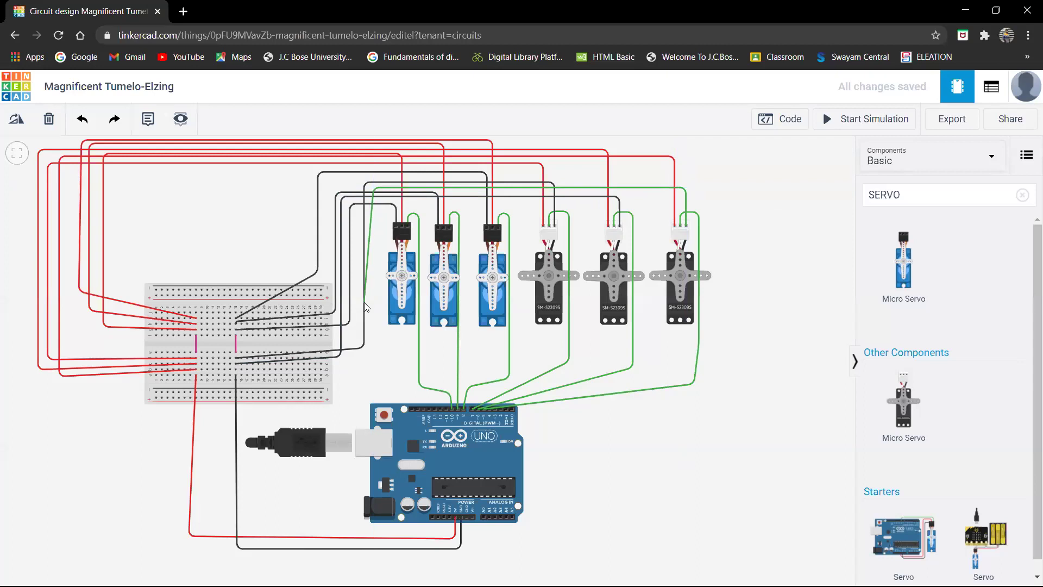
pyautogui.click(372, 354)
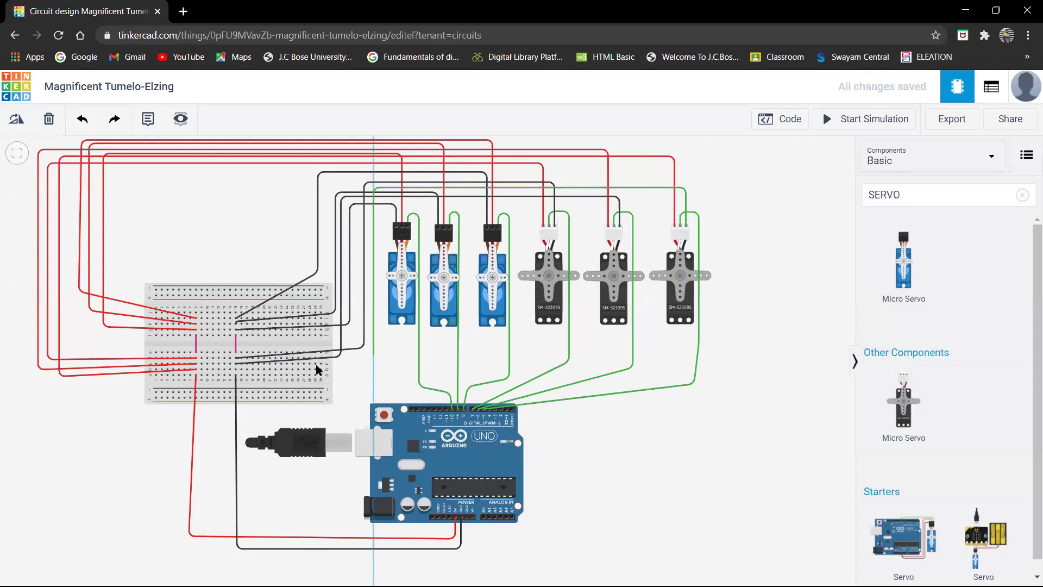
pyautogui.click(236, 370)
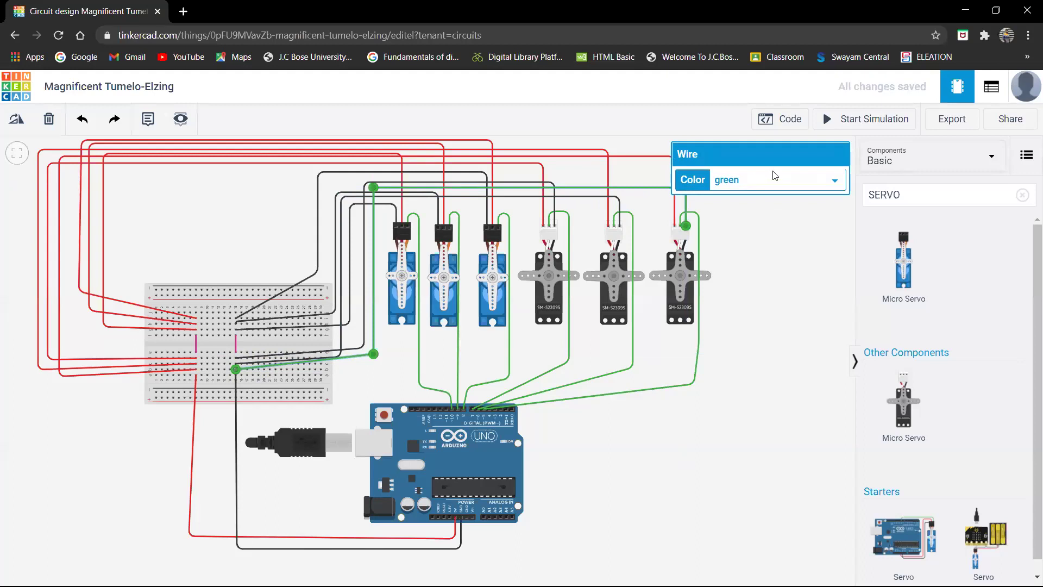
pyautogui.click(773, 177)
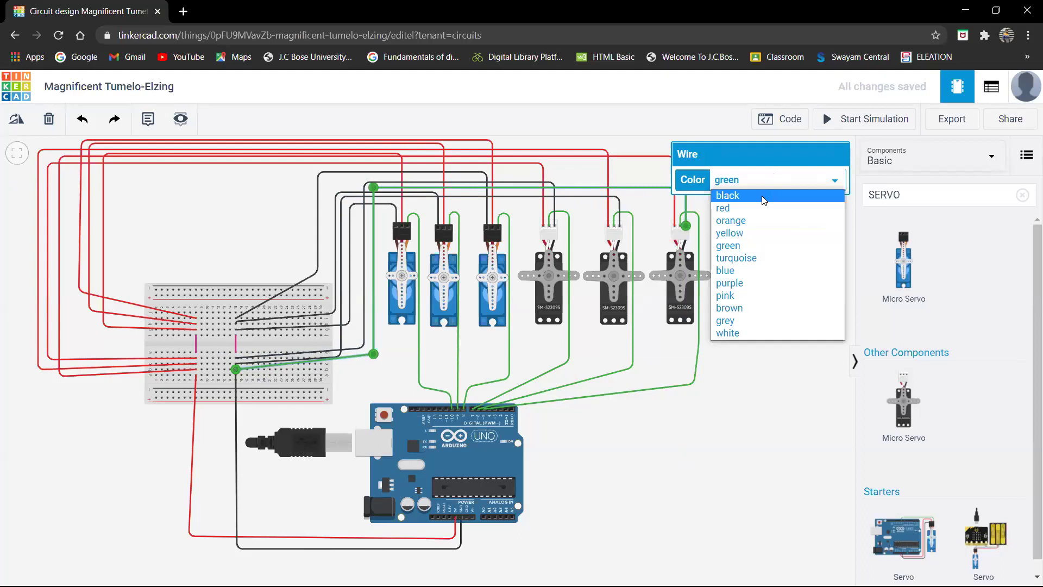
pyautogui.click(761, 195)
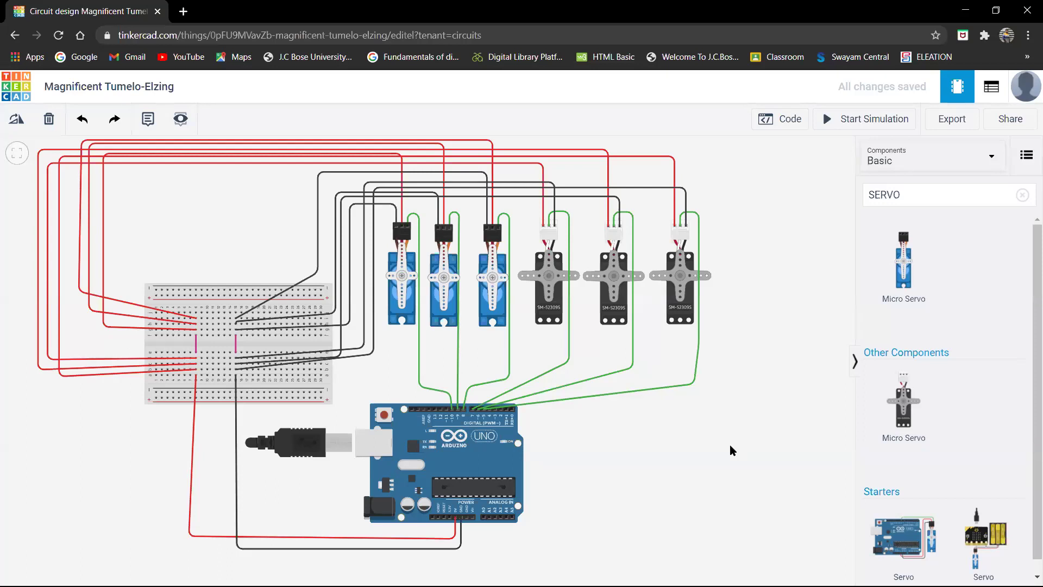
pyautogui.click(407, 227)
pyautogui.press('Escape')
pyautogui.click(406, 229)
pyautogui.click(52, 124)
# - Examine which Arduino digital pins the six green servo signal wires connect to, and return to a view of the whole circuit
pyautogui.scroll(2, 475, 454)
pyautogui.scroll(5, 475, 454)
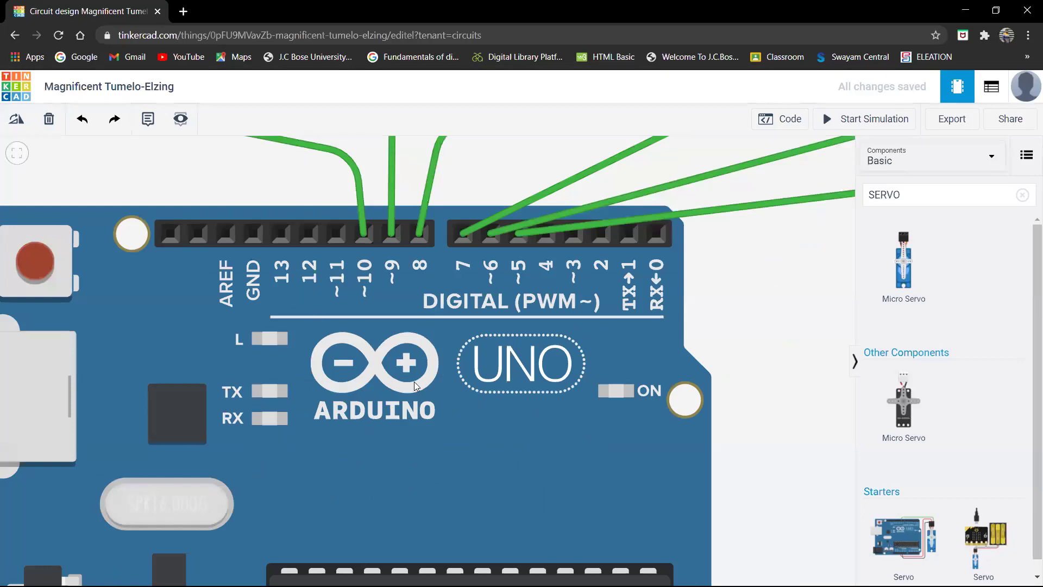
pyautogui.scroll(-5, 414, 381)
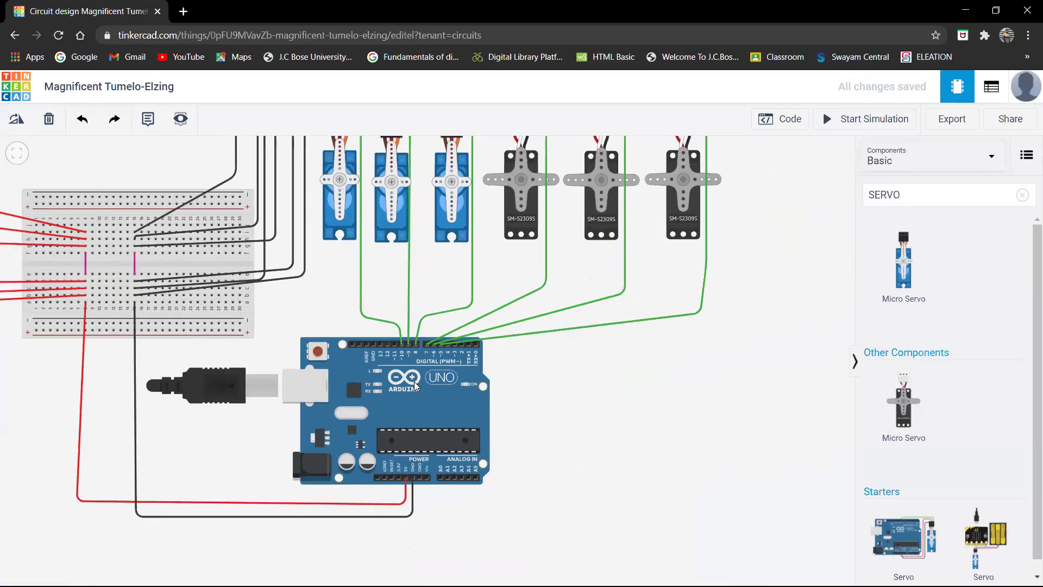
pyautogui.click(17, 153)
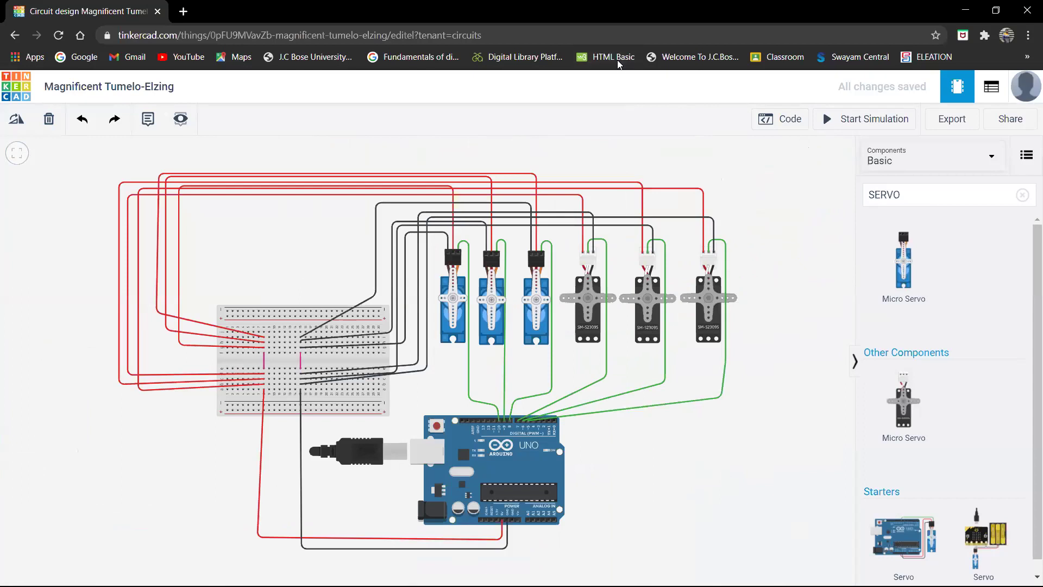
pyautogui.click(625, 42)
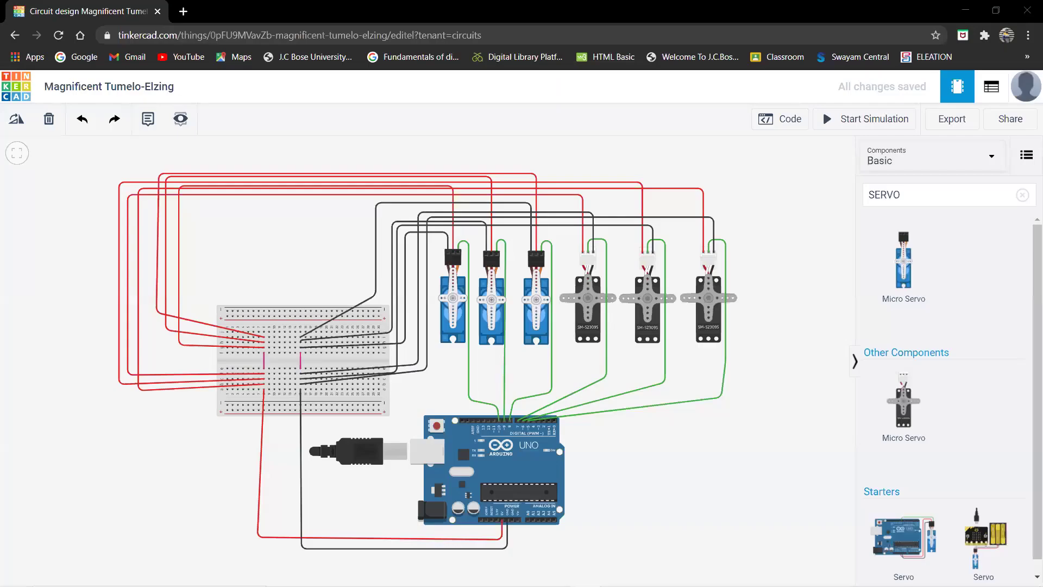
# - Open the Arduino's code and switch the editor from Blocks to Text, accepting the loss of the existing blocks
pyautogui.click(791, 125)
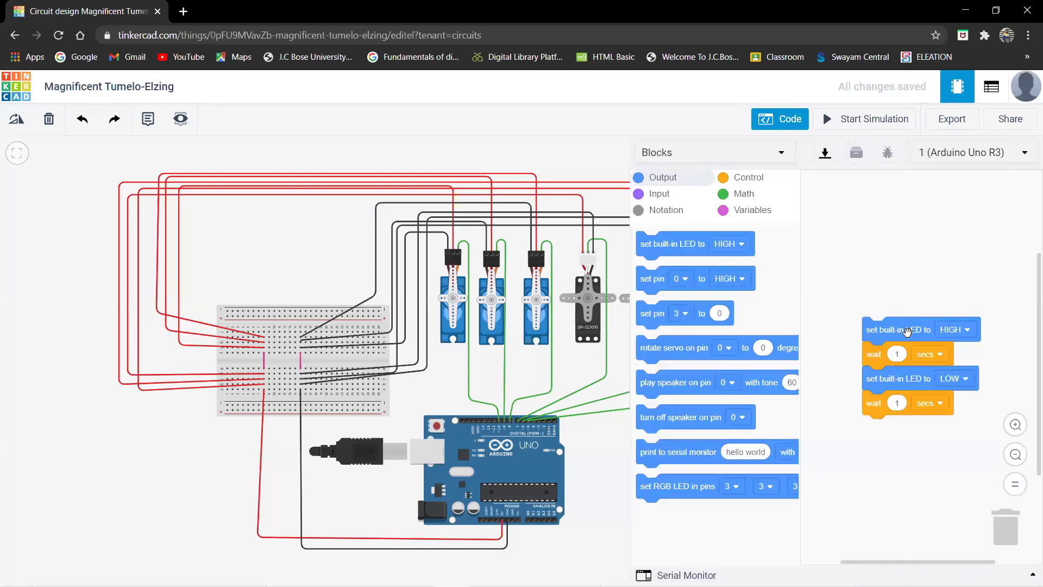
pyautogui.click(765, 150)
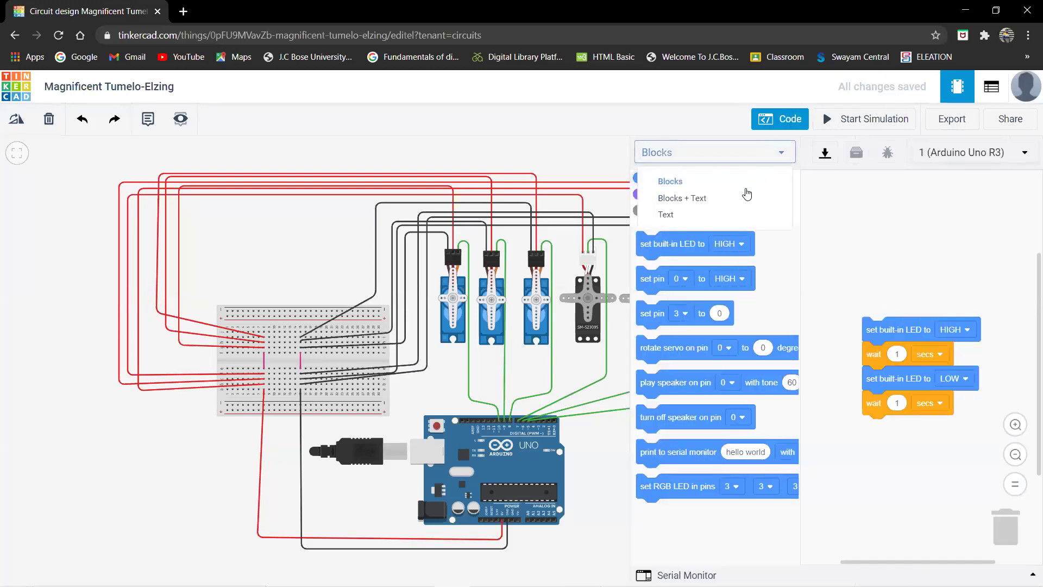
pyautogui.click(741, 213)
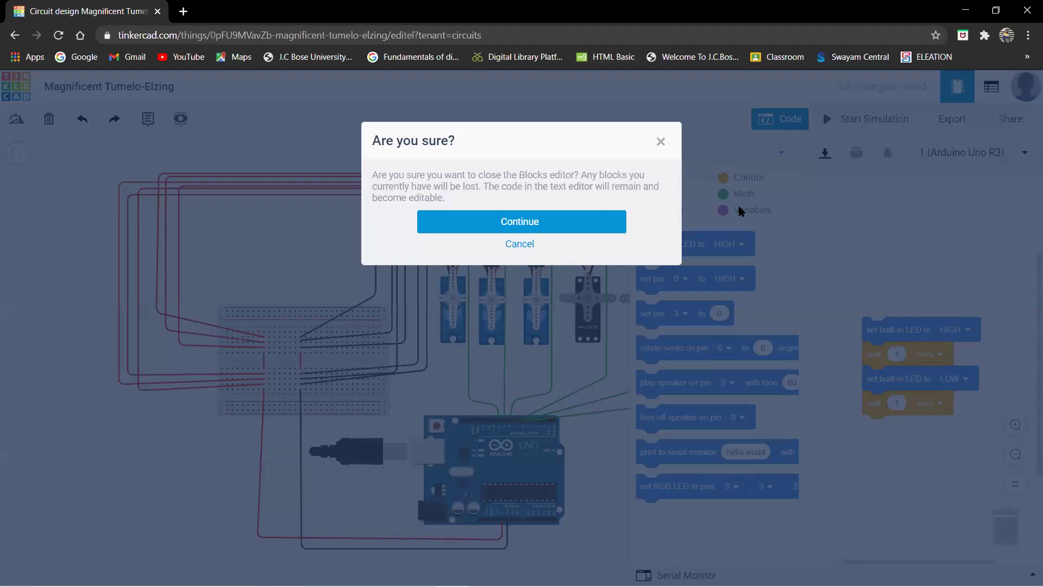
pyautogui.click(580, 222)
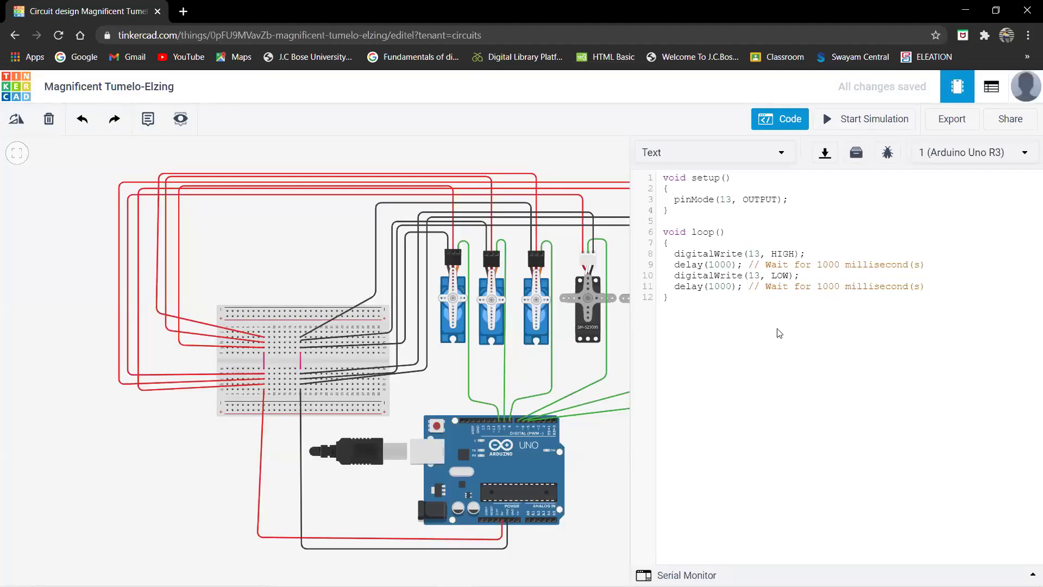
# - Replace the default sketch with the copied Servo.h sketch that attaches servo05 through servo10 to pins 5 through 10
pyautogui.moveTo(700, 302); pyautogui.dragTo(654, 178)
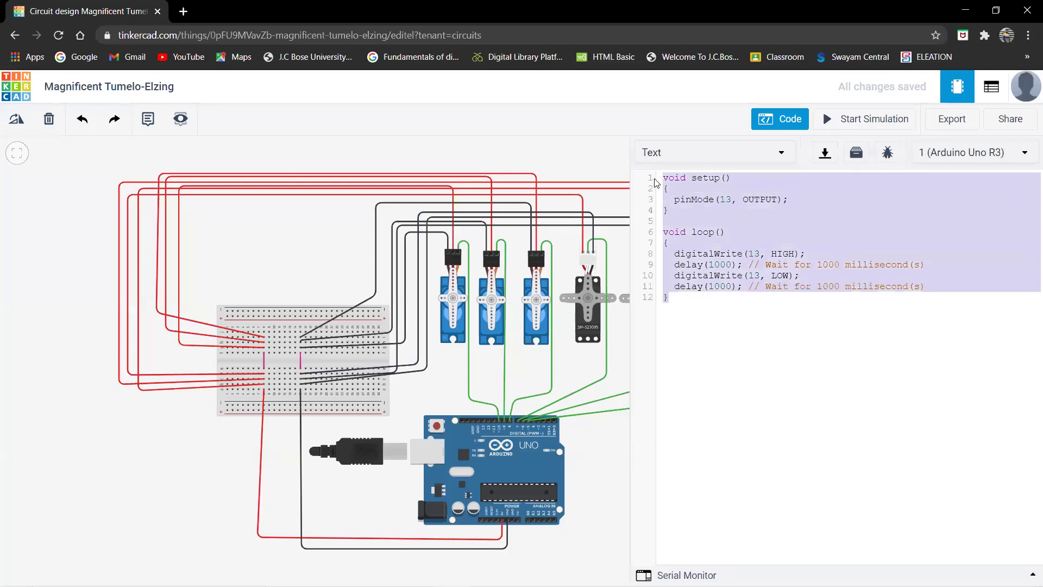
pyautogui.press('BackSpace')
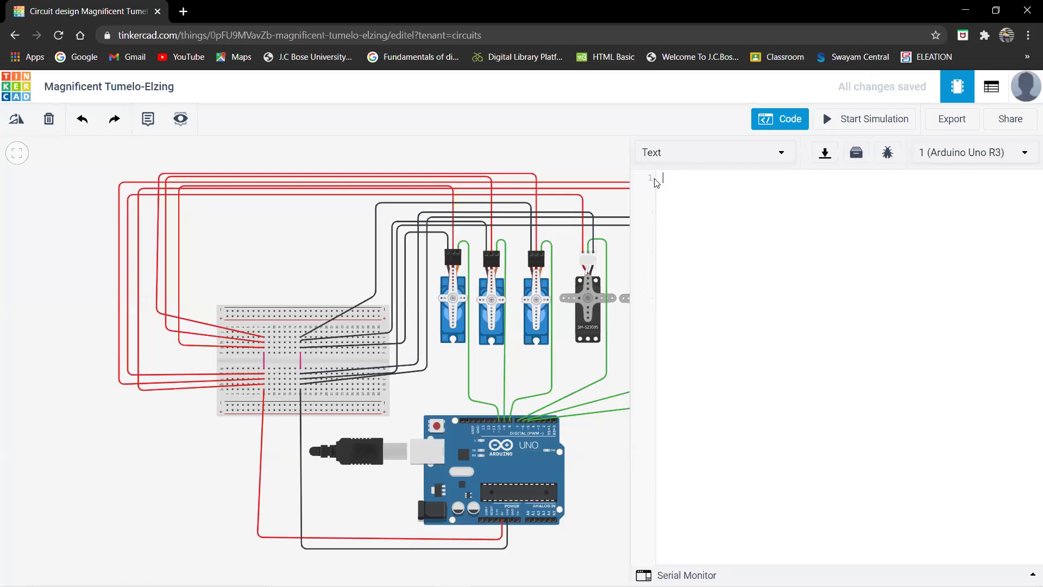
pyautogui.hotkey('ctrl', 'v')
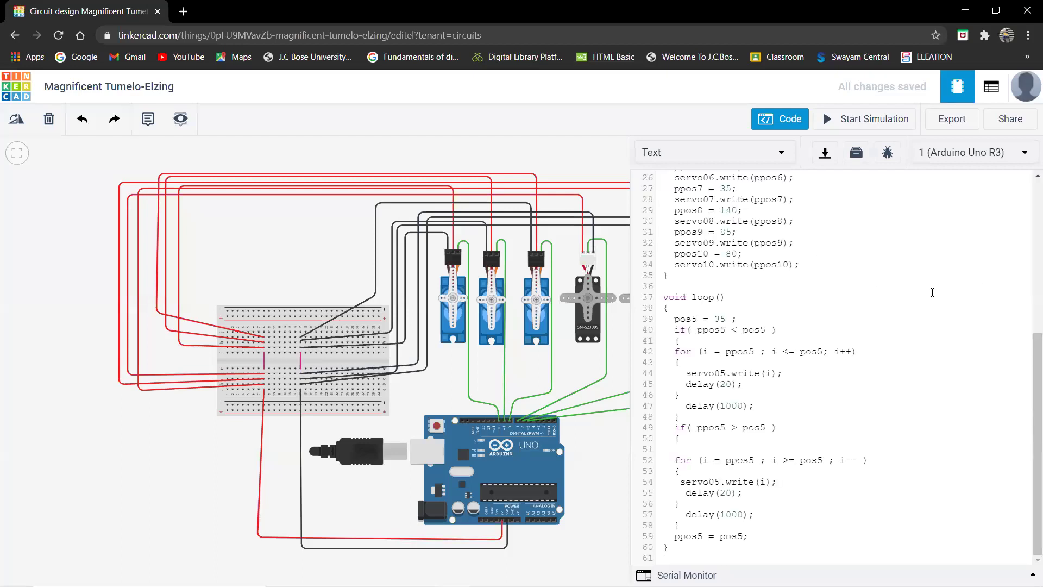
pyautogui.scroll(5, 865, 274)
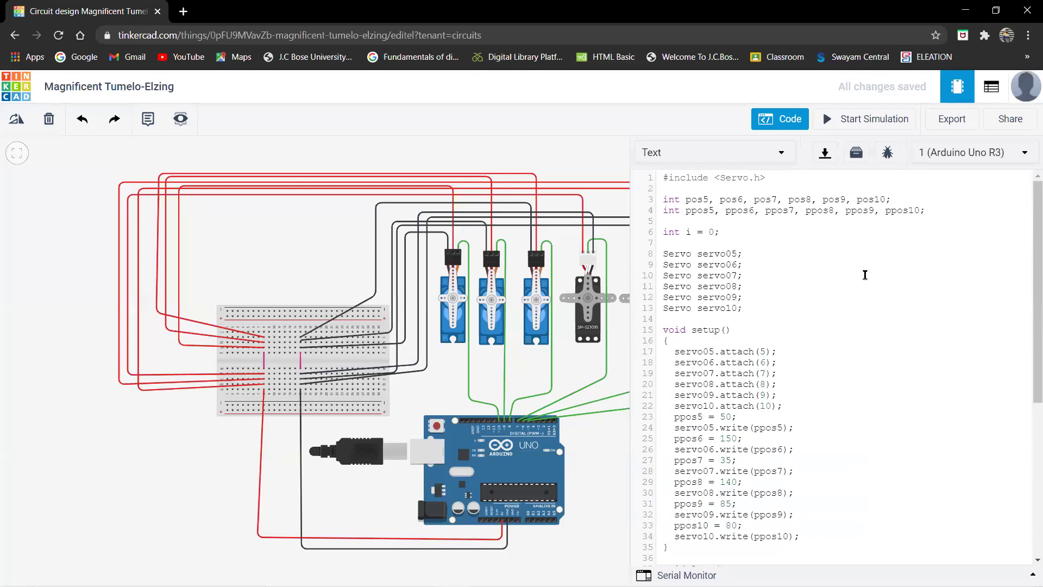
# - Open the list of available Arduino code libraries
pyautogui.click(856, 154)
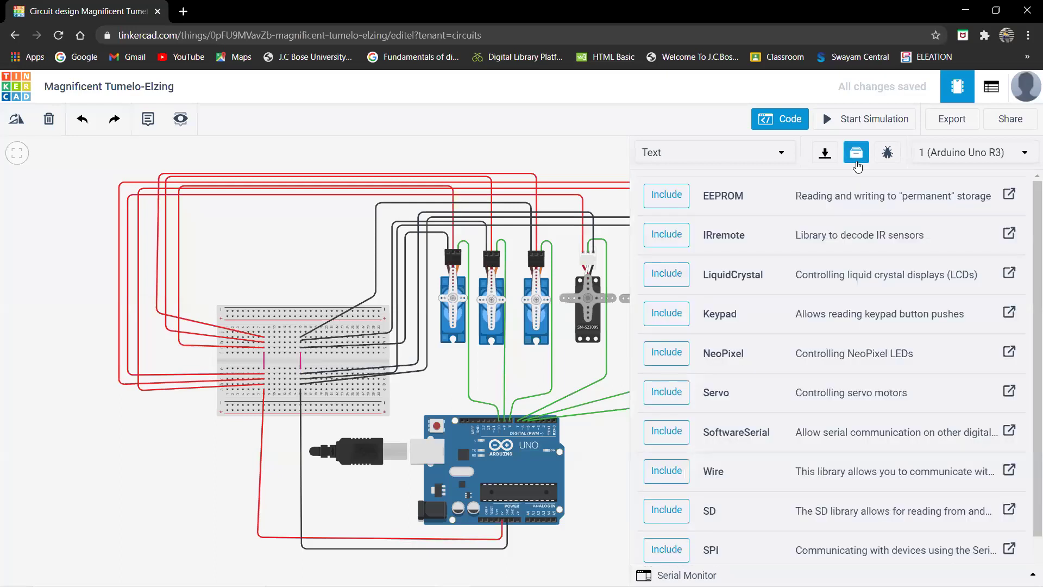